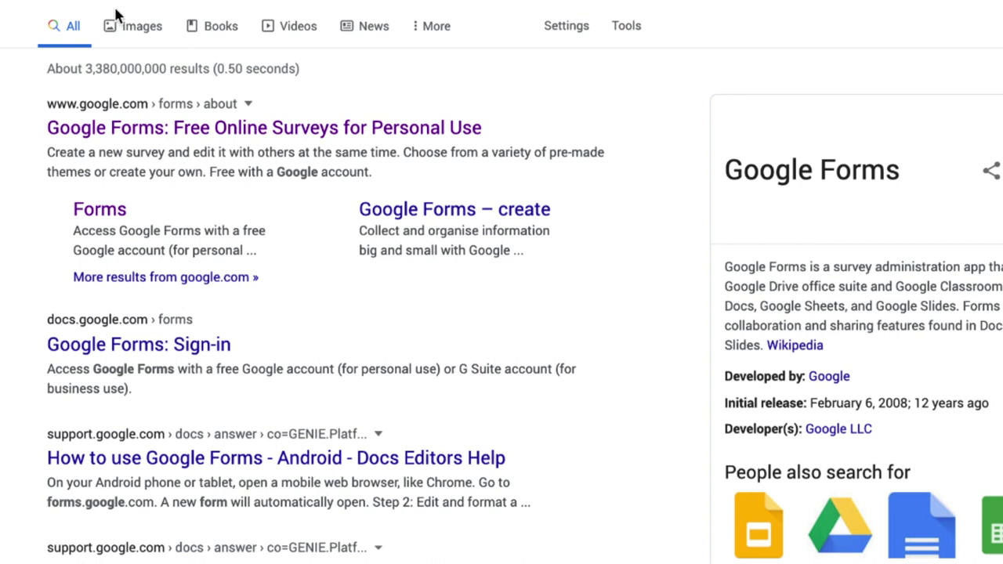
# Open the 'Google Forms: Free Online Surveys for Personal Use' search result.
pyautogui.click(193, 128)
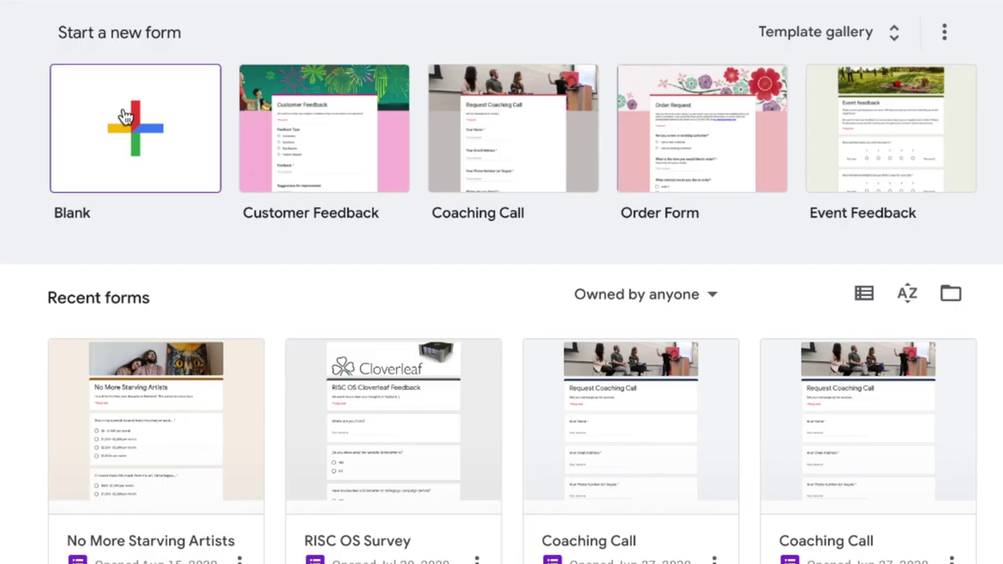
# Create a new form from the Customer Feedback template.
pyautogui.click(282, 125)
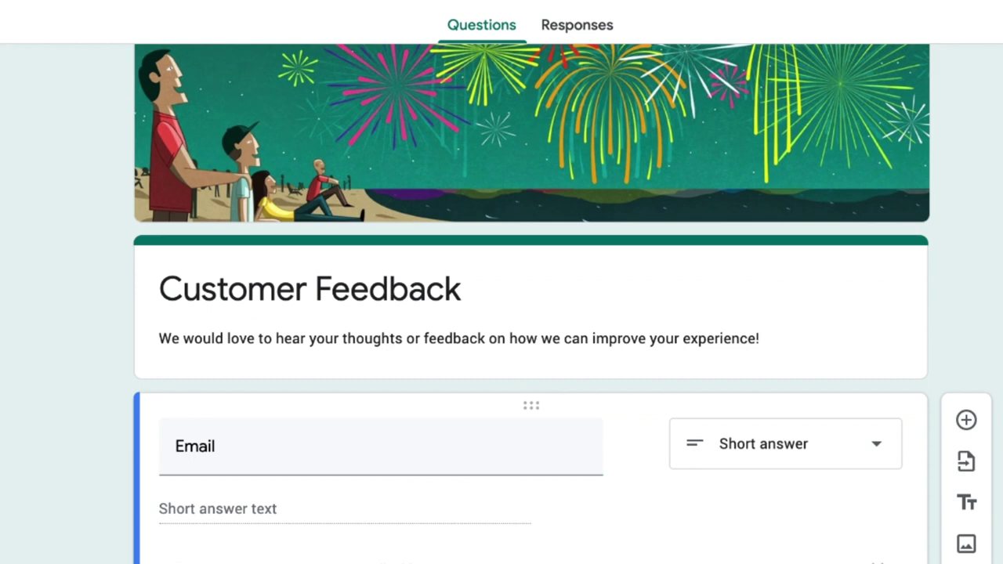
# Delete the Email short-answer question, leaving Required off, and select the form description.
pyautogui.scroll(-2, 816, 383)
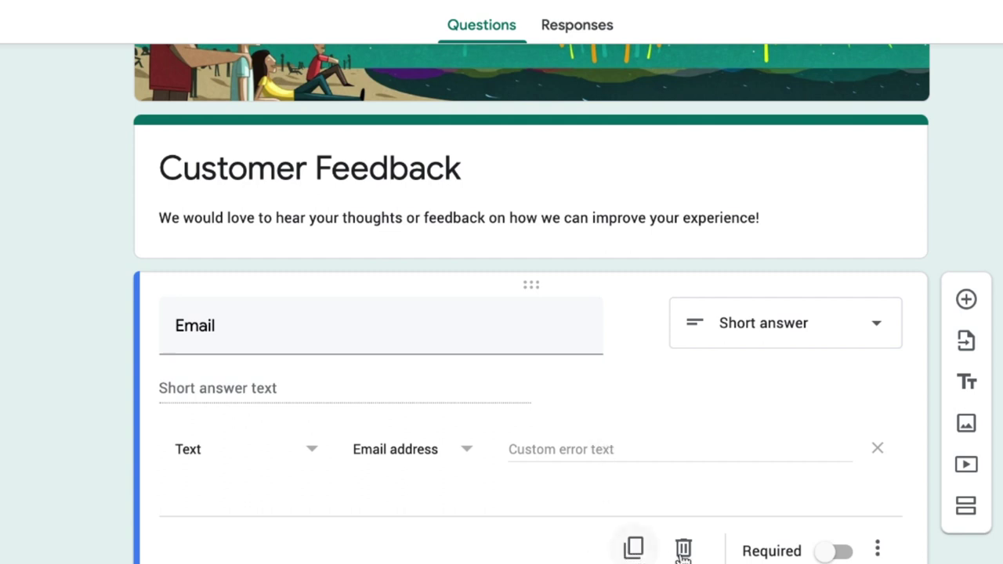
pyautogui.click(828, 554)
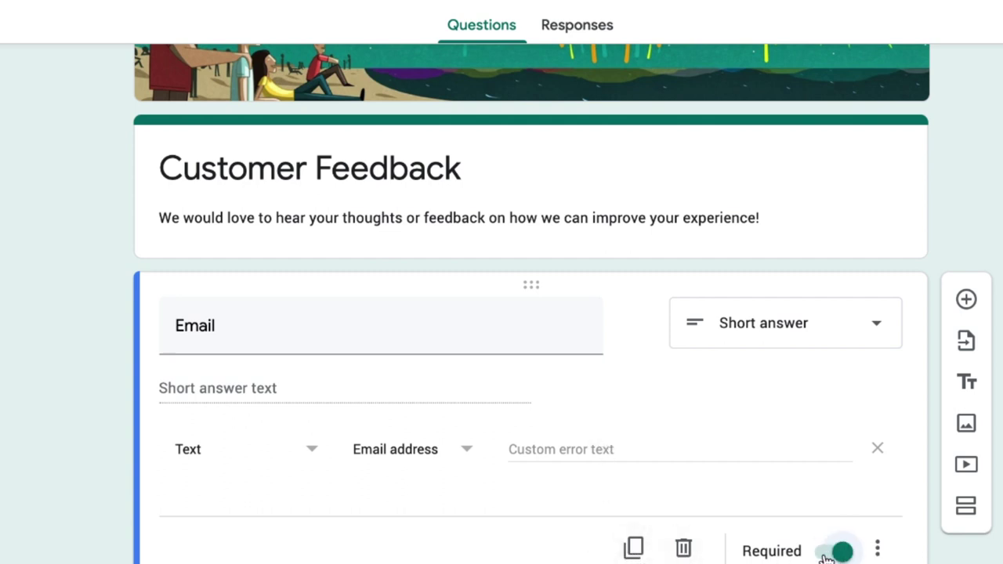
pyautogui.click(828, 552)
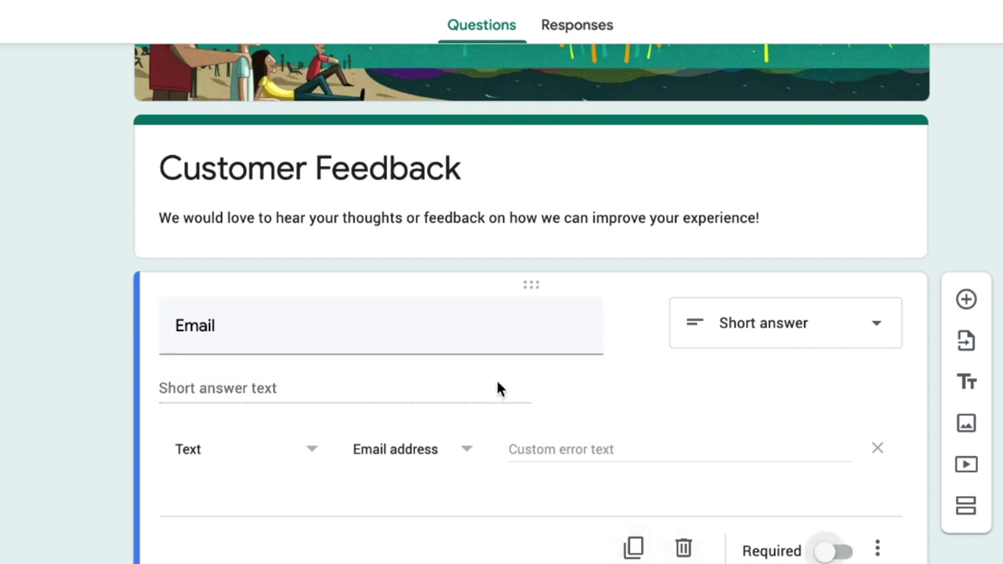
pyautogui.click(683, 548)
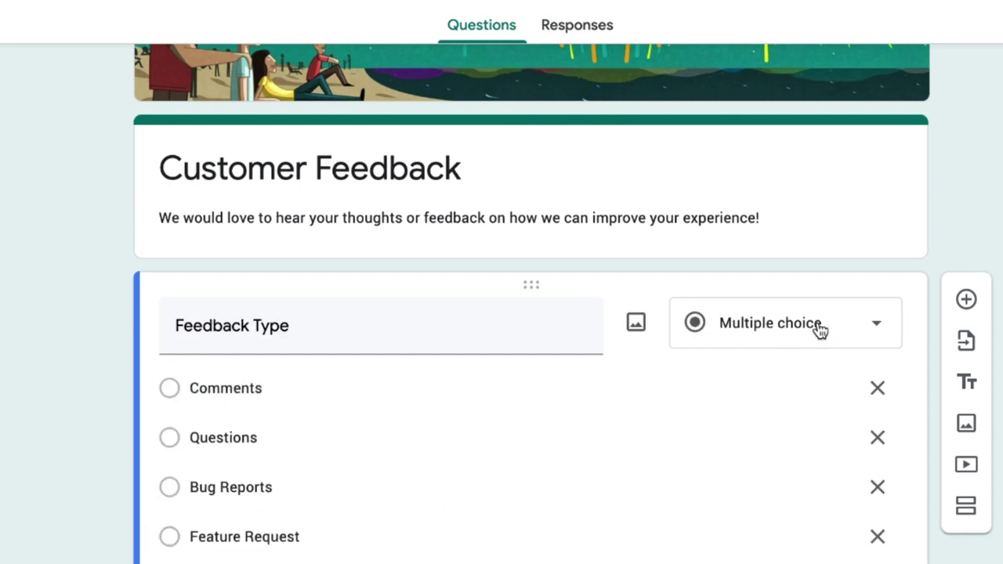
pyautogui.click(648, 226)
pyautogui.scroll(2, 649, 227)
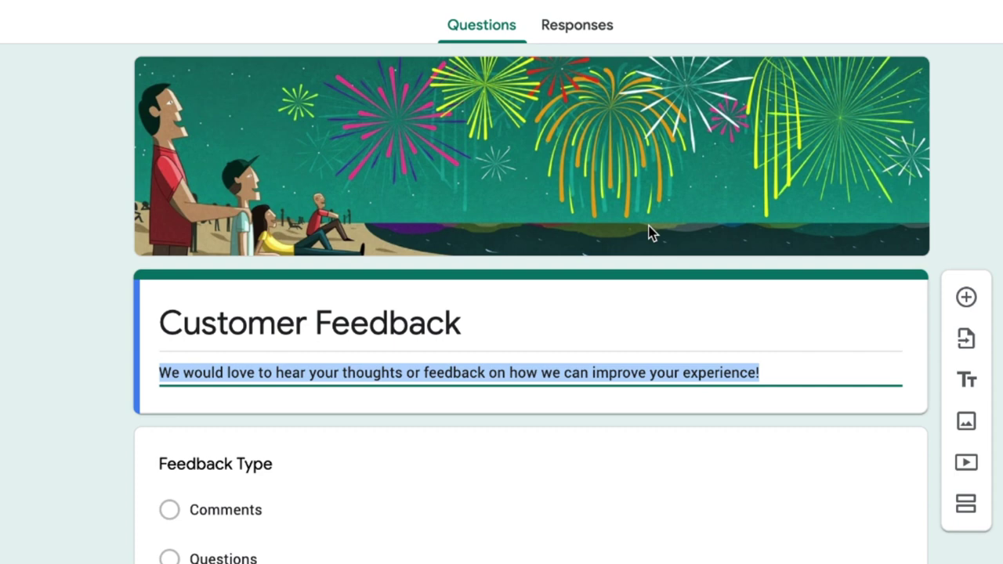
# Rewrite the description as 'We would love to hear your thoughts or feedback! This is an anonymous survey.'.
pyautogui.write('We would love to hear your thoughts or feedback! This is a ')
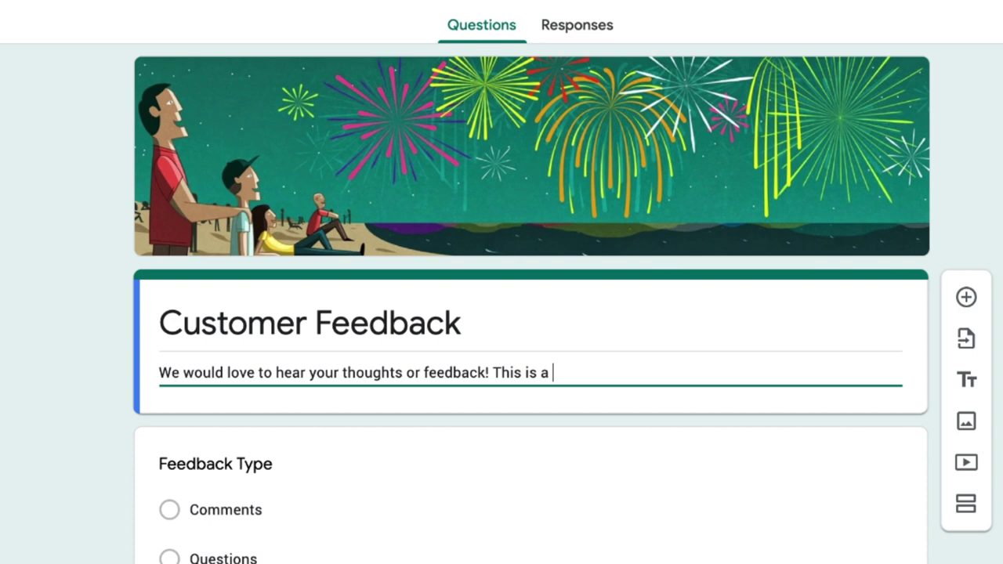
pyautogui.write('n anonymous ')
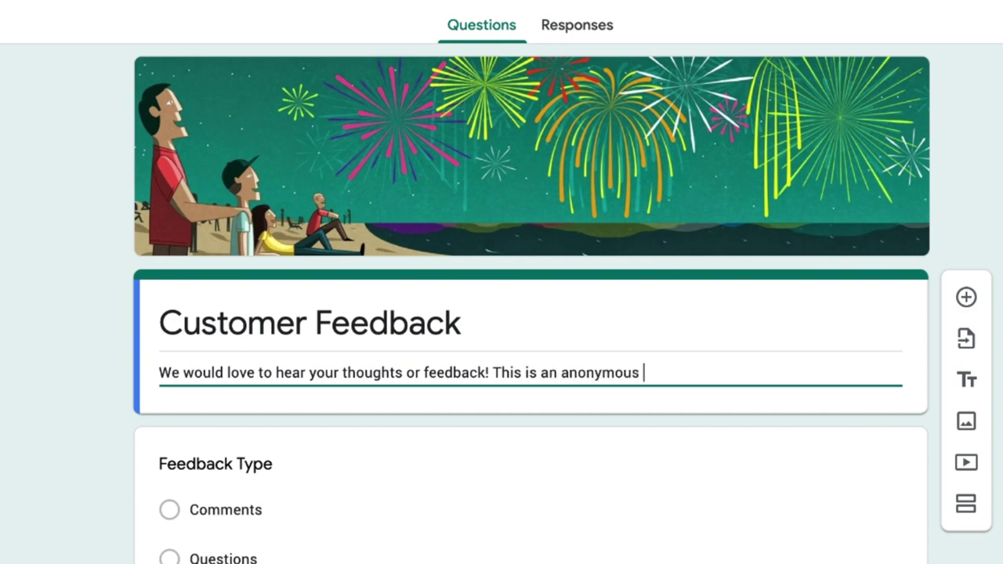
pyautogui.write('survey.')
pyautogui.click(477, 240)
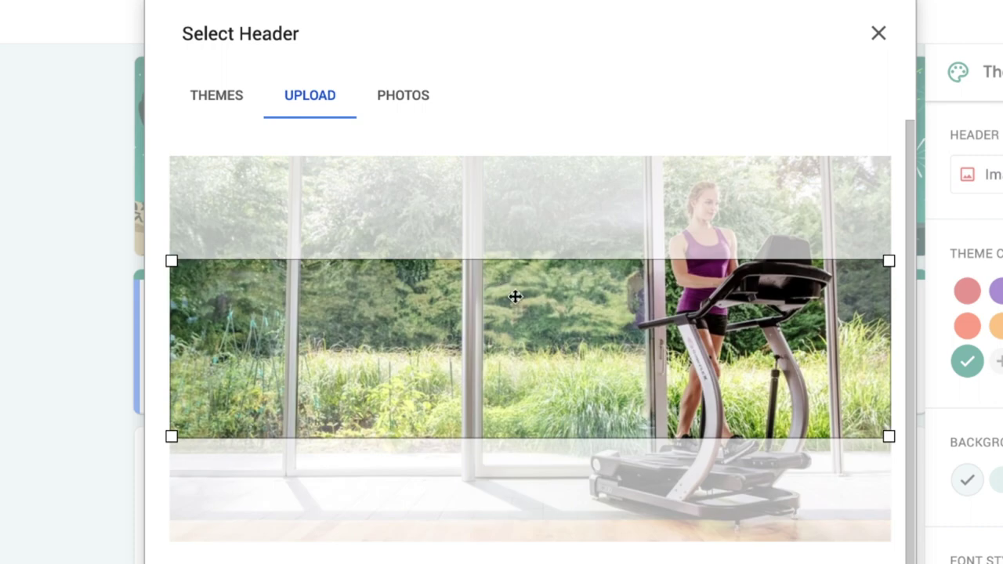
# Reposition the crop area on the uploaded treadmill header photo.
pyautogui.moveTo(515, 296); pyautogui.dragTo(508, 215)
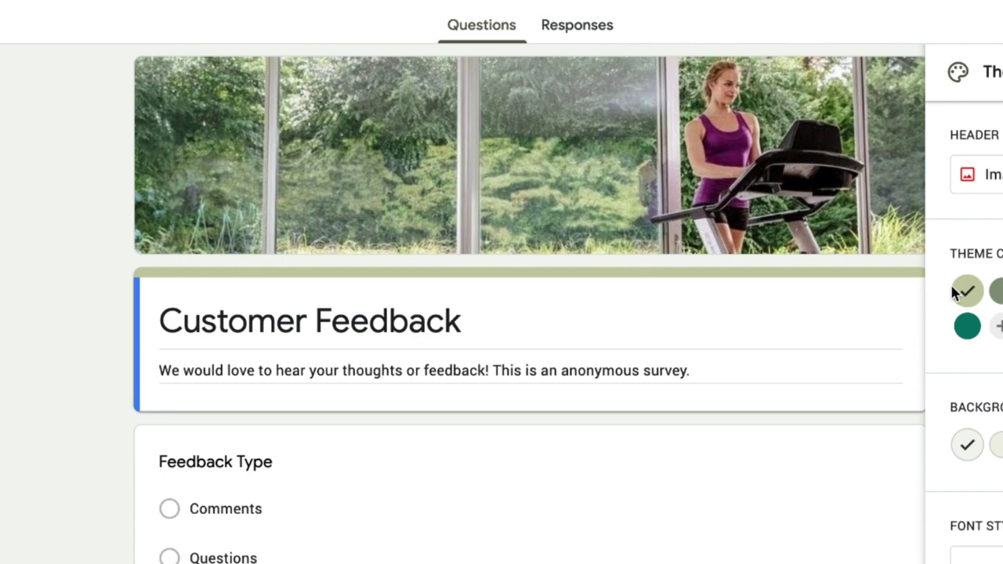
# Replace the 'Customer Feedback' title with 'FitAbMachine 2000'.
pyautogui.click(266, 305)
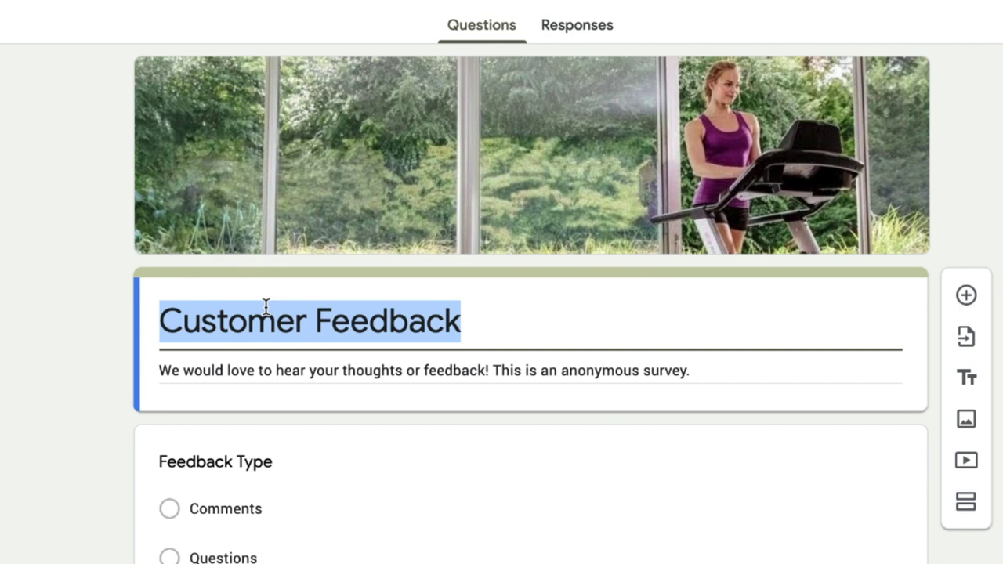
pyautogui.write('FitSA')
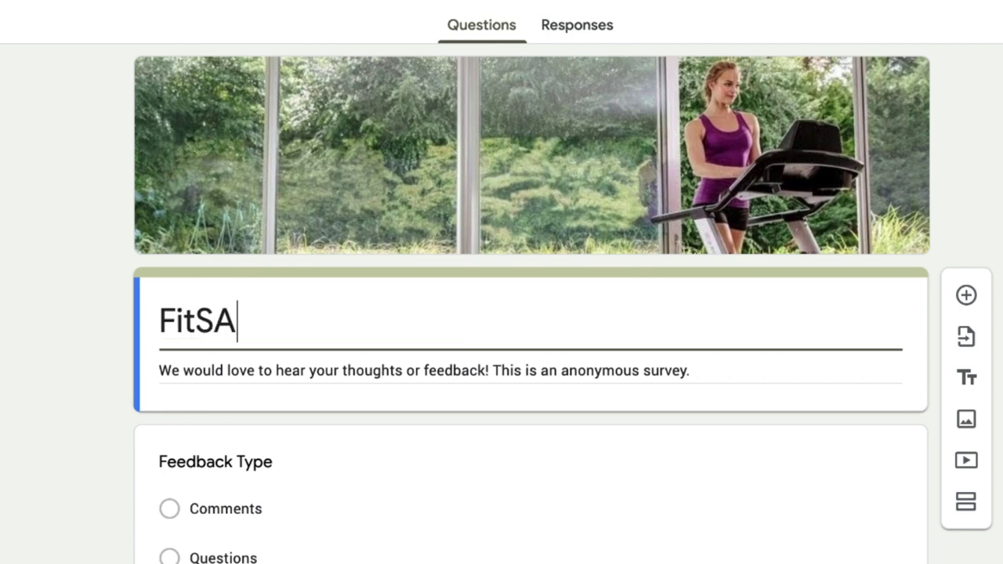
pyautogui.press('BackSpace')
pyautogui.press('BackSpace')
pyautogui.write('AbMachine 2.0')
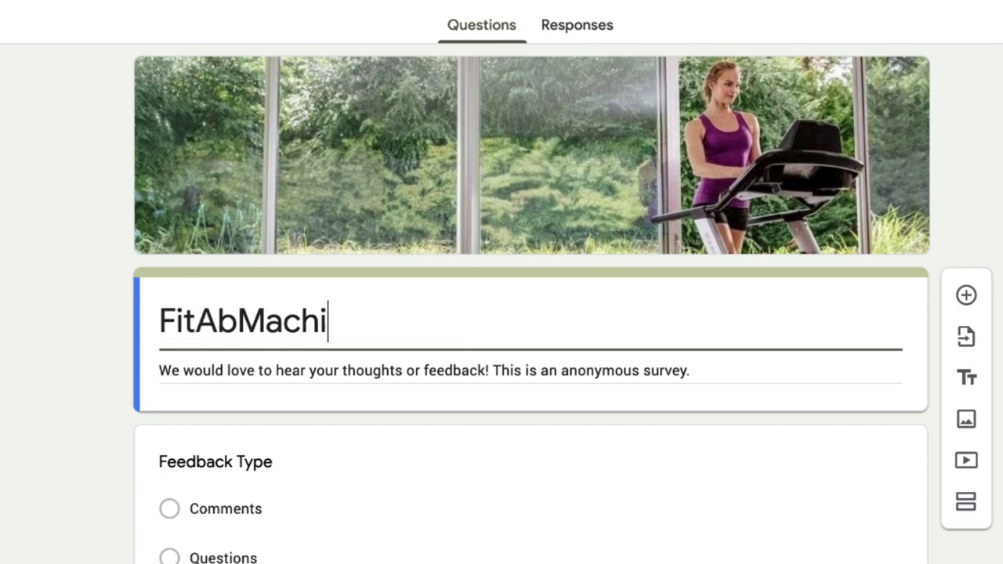
pyautogui.press('BackSpace')
pyautogui.press('BackSpace')
pyautogui.write('000')
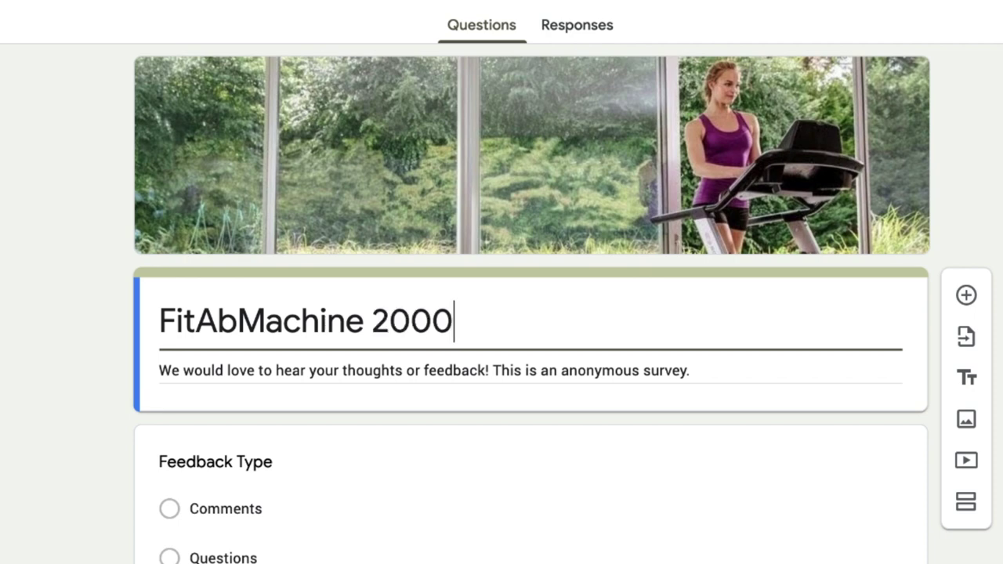
pyautogui.click(60, 251)
pyautogui.scroll(-3, 586, 371)
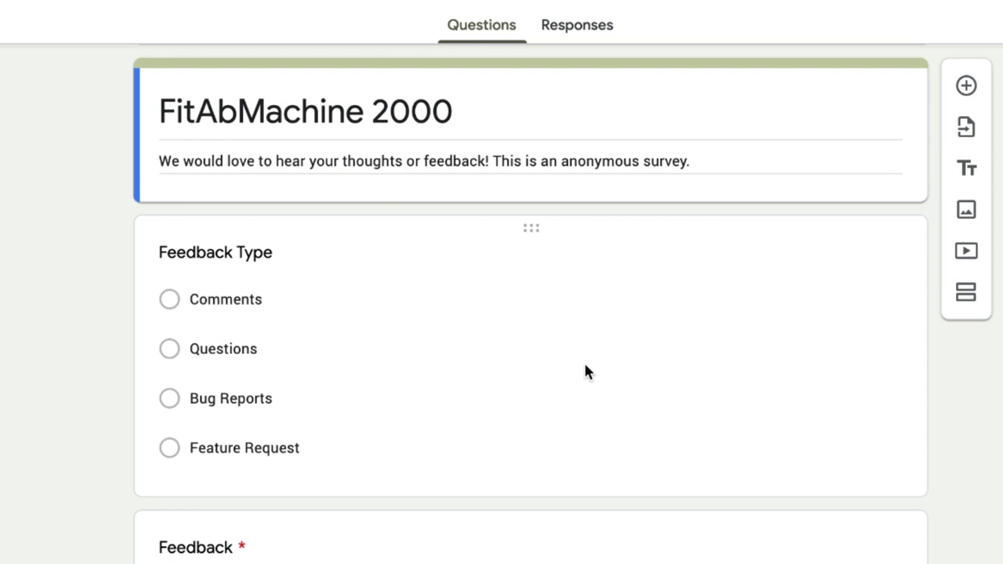
# Insert a multiple-choice question and a title-and-description block above Feedback Type.
pyautogui.click(965, 86)
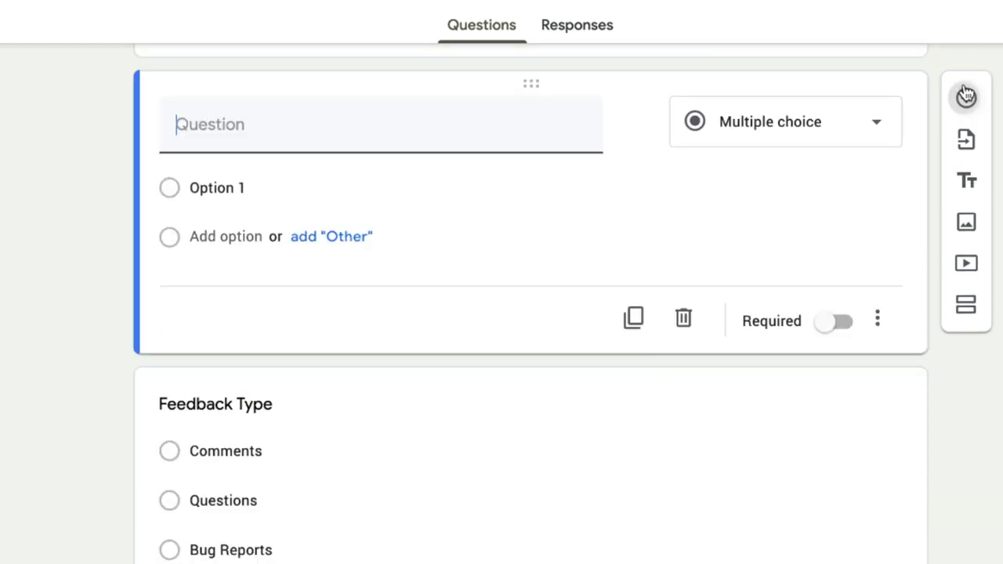
pyautogui.click(788, 139)
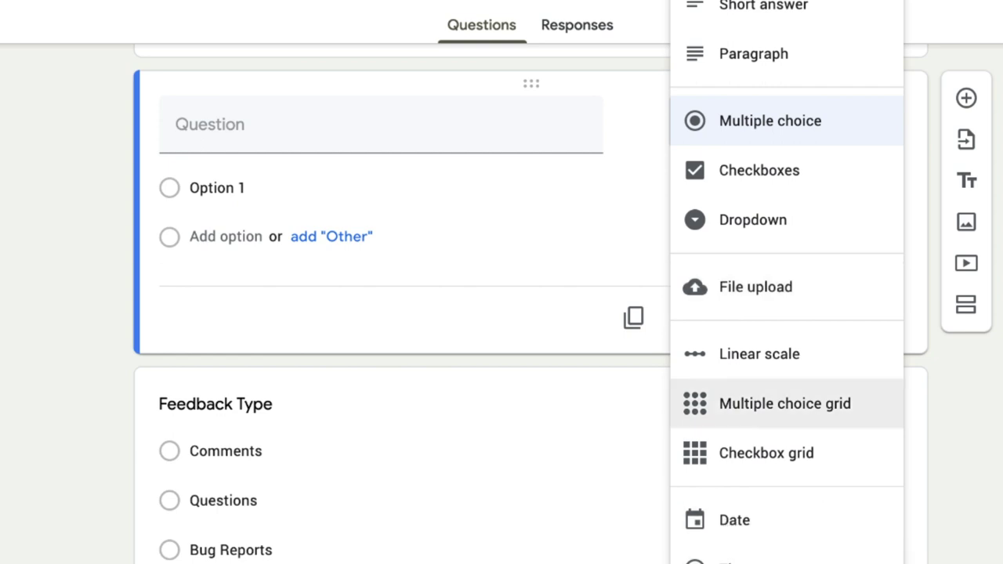
pyautogui.press('Escape')
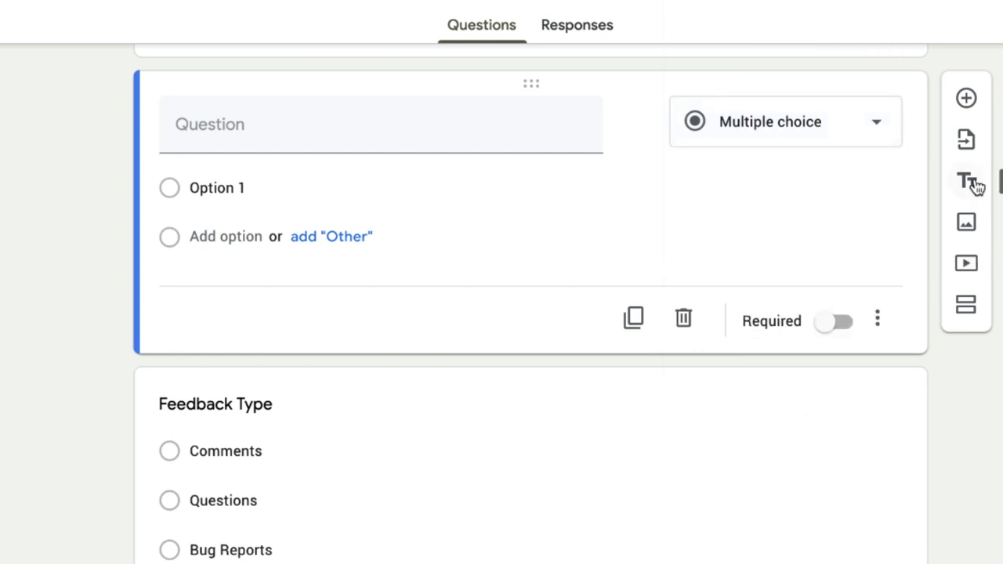
pyautogui.click(971, 184)
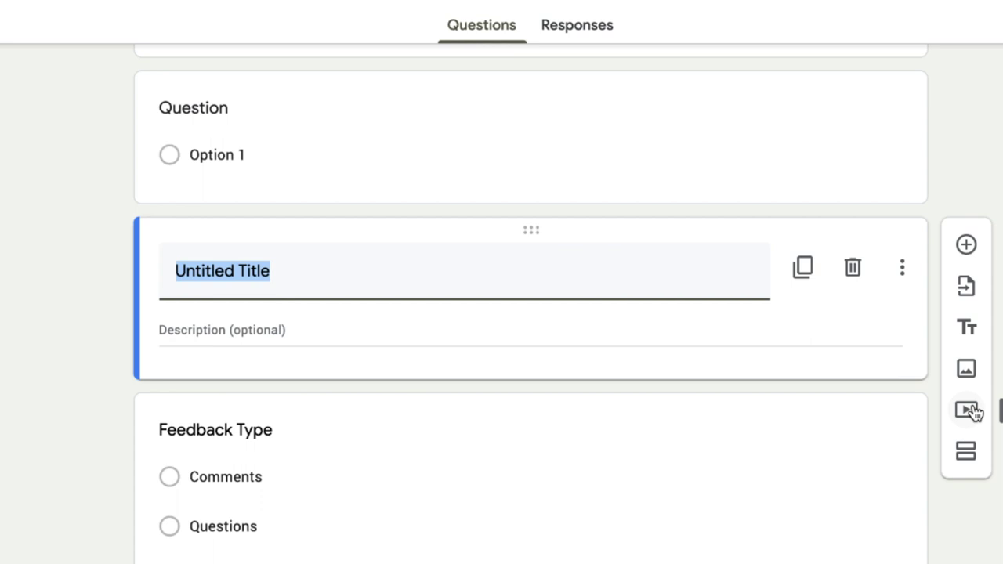
# Add a section break after the Untitled Title block, creating a second section.
pyautogui.click(965, 451)
pyautogui.scroll(5, 492, 360)
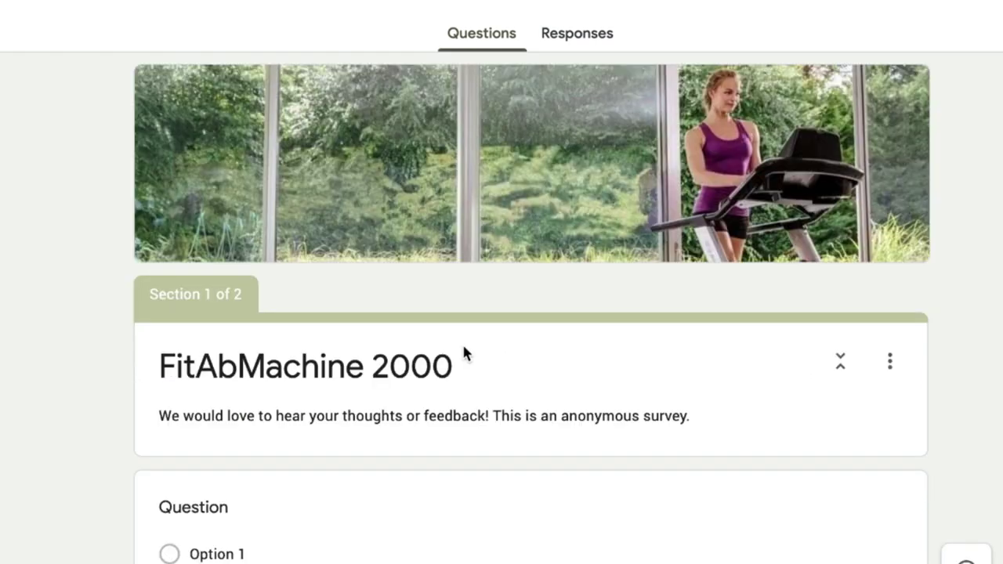
pyautogui.scroll(-4, 463, 353)
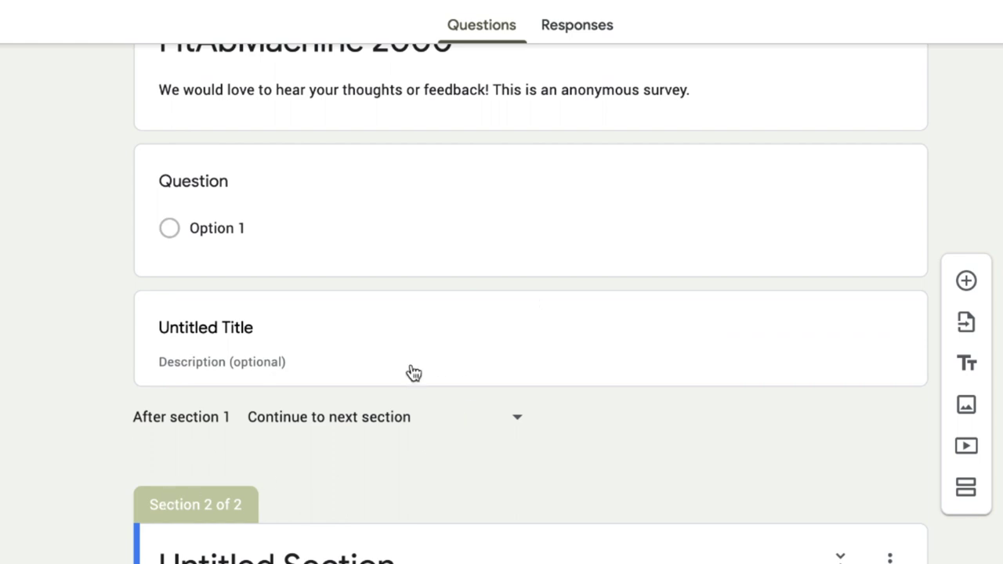
pyautogui.scroll(4, 470, 438)
pyautogui.click(632, 539)
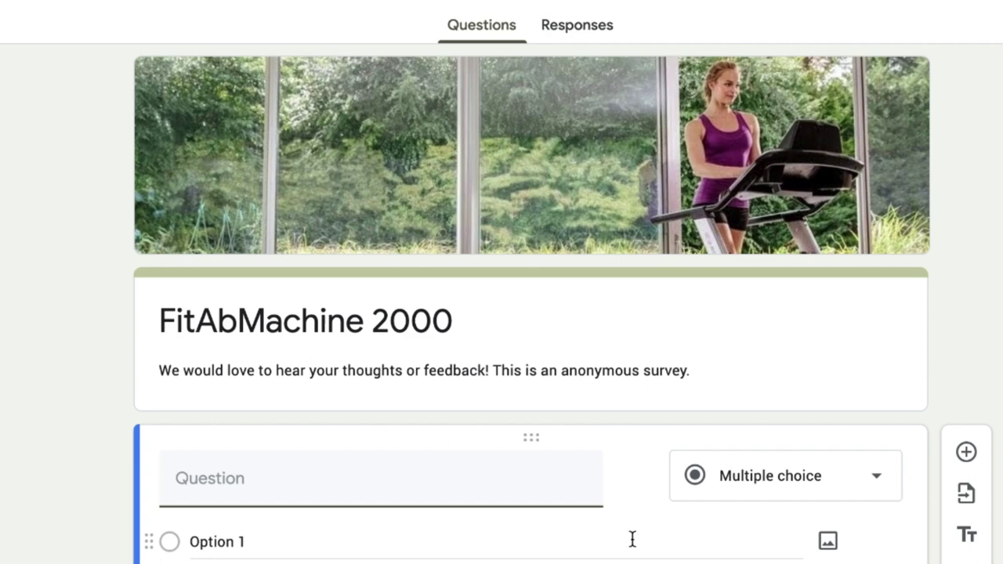
# Title the new question 'Have you backed a Kickstarter campaign before?'.
pyautogui.write('Have y')
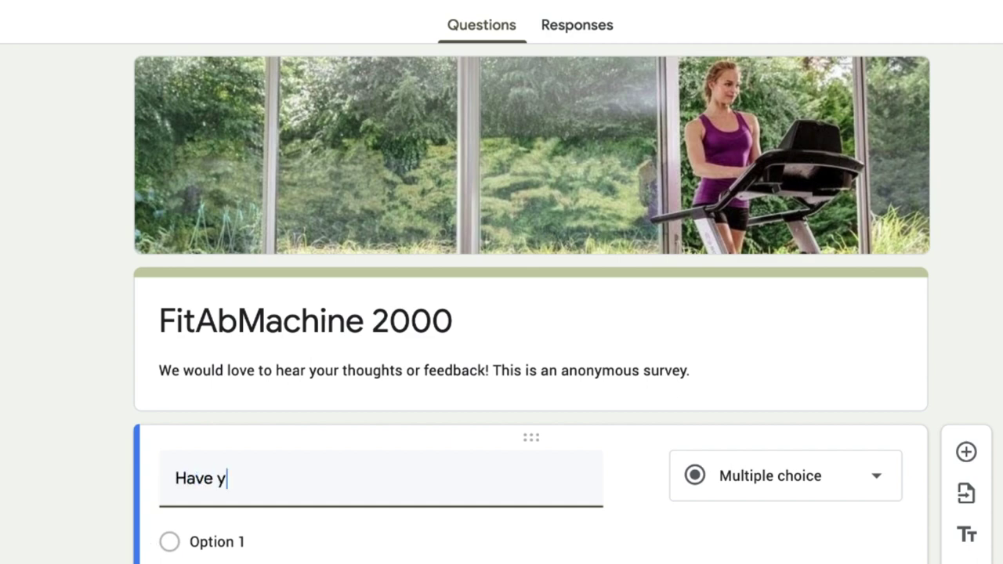
pyautogui.write('ou backed a Kickstarter campaing')
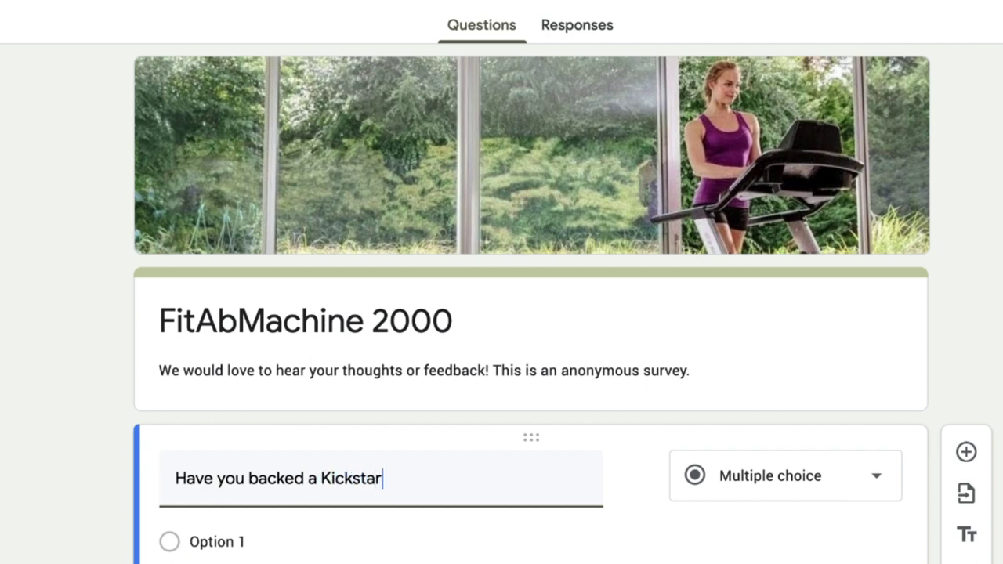
pyautogui.press('BackSpace')
pyautogui.press('BackSpace')
pyautogui.press('BackSpace')
pyautogui.press('BackSpace')
pyautogui.press('BackSpace')
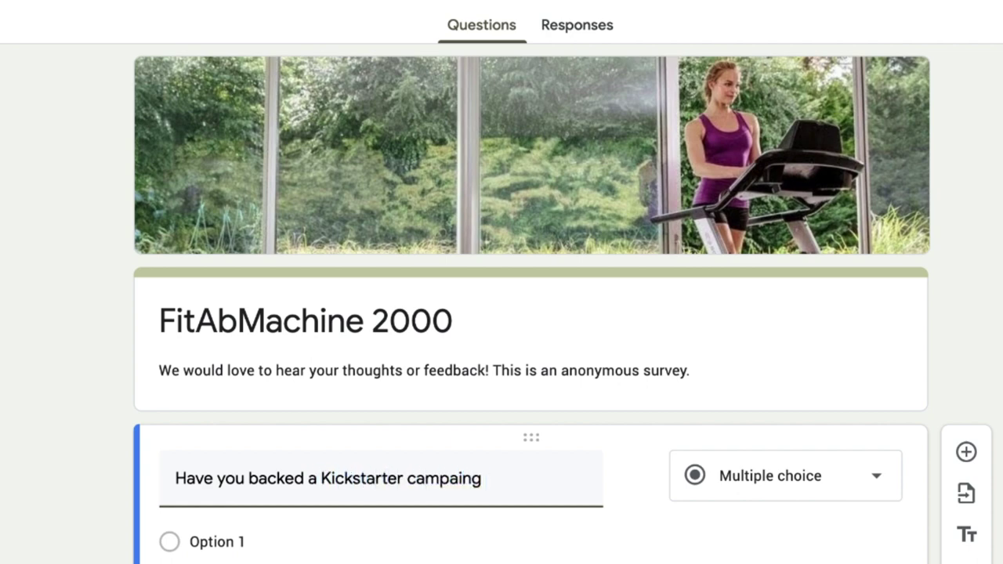
pyautogui.write('aign before?')
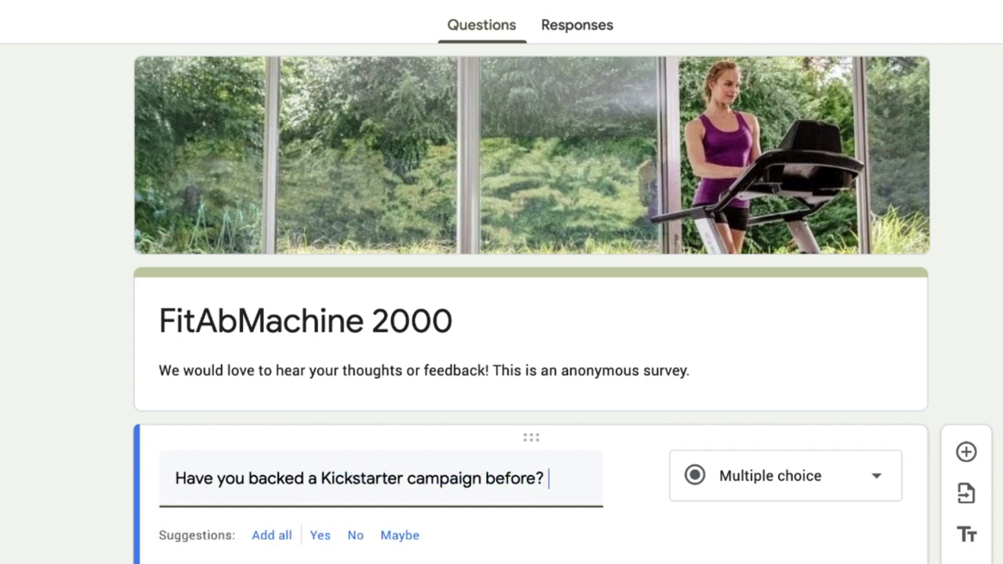
pyautogui.scroll(-1, 25, 482)
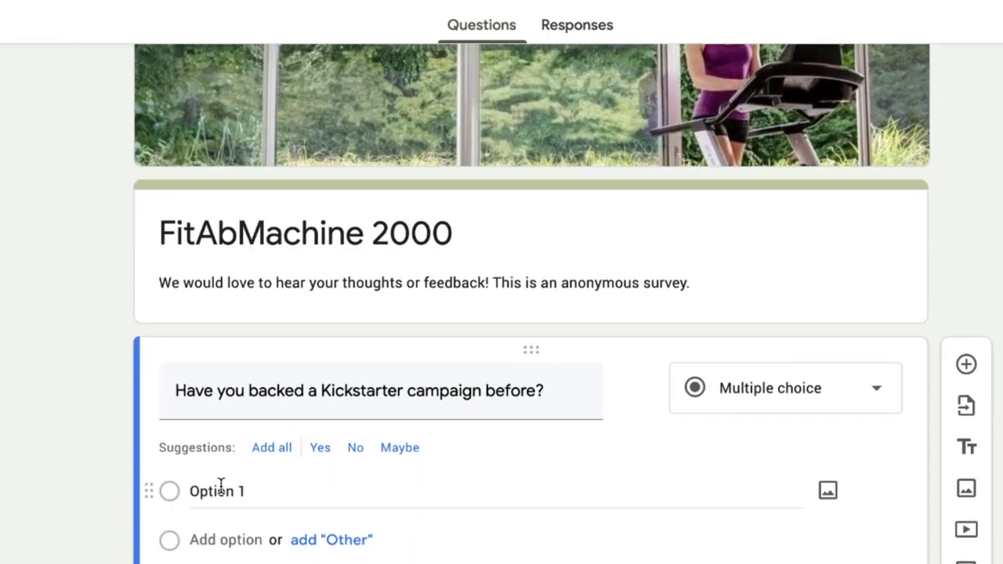
# Give the question YES and NO answer choices and make it required.
pyautogui.click(230, 489)
pyautogui.write('YES')
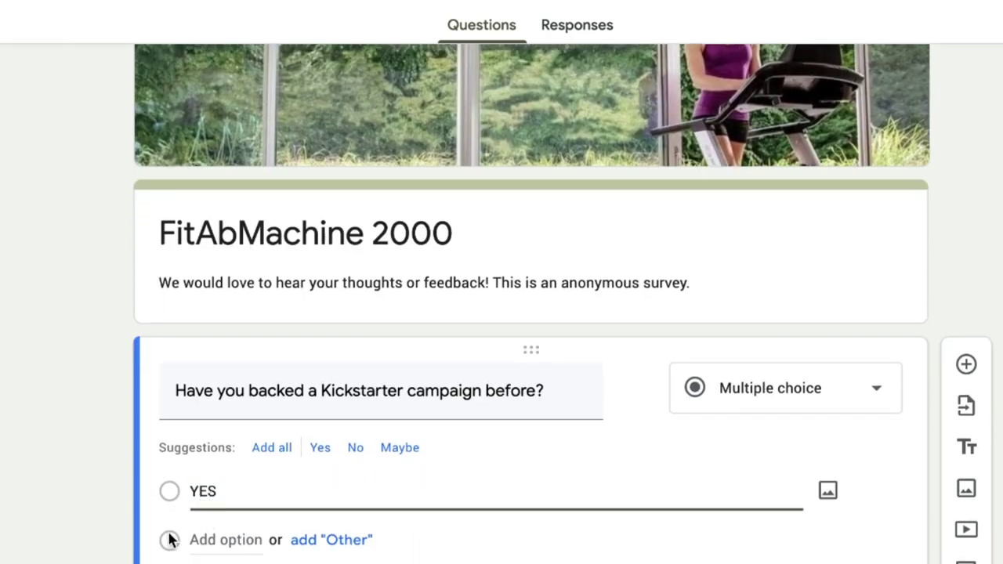
pyautogui.click(168, 540)
pyautogui.click(203, 540)
pyautogui.write('NO')
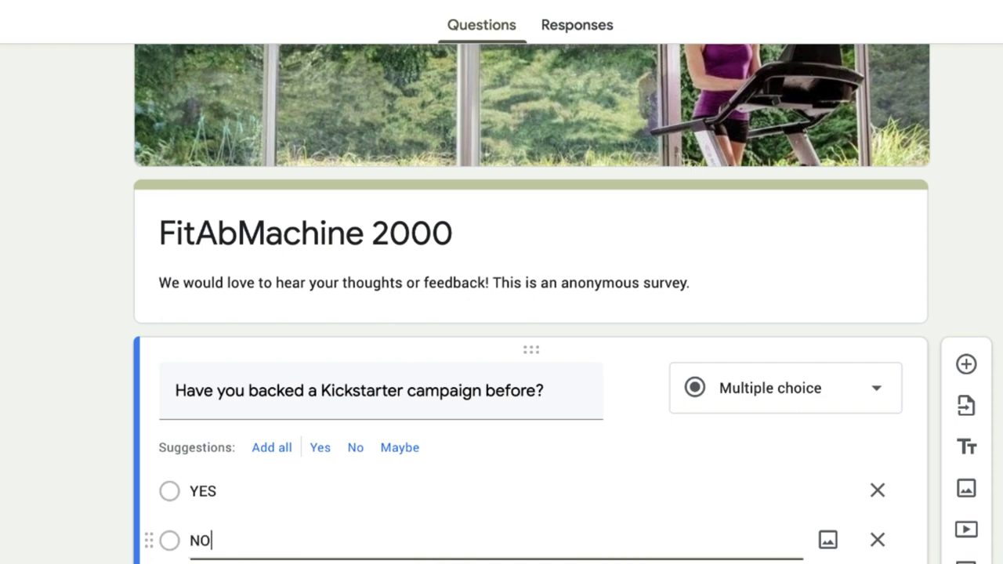
pyautogui.click(69, 500)
pyautogui.scroll(-2, 69, 499)
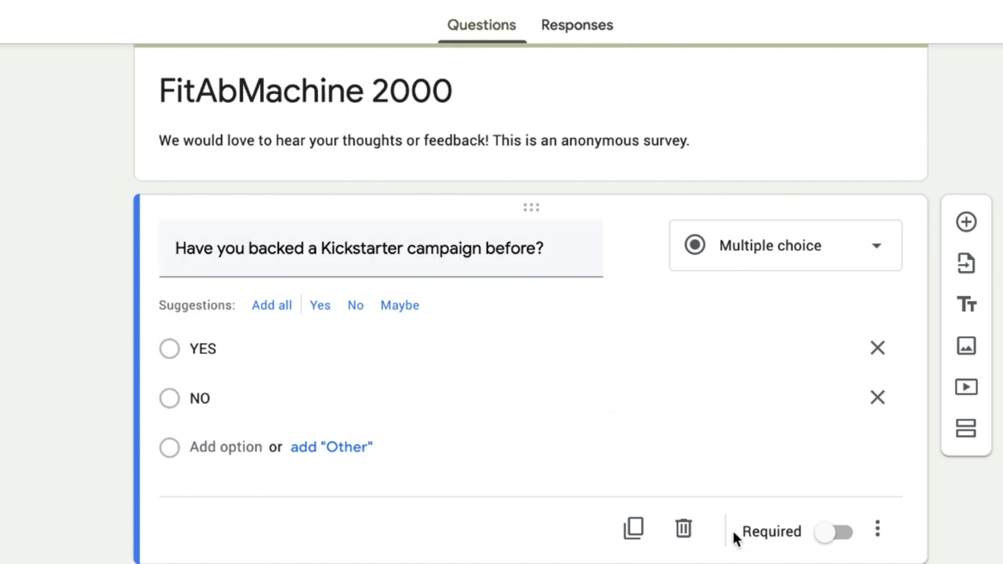
pyautogui.click(846, 538)
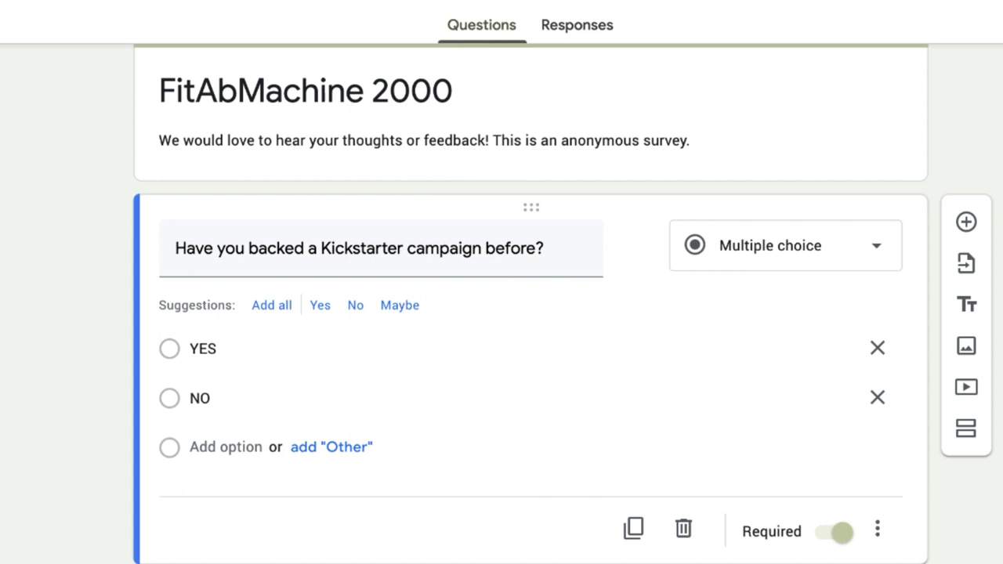
pyautogui.scroll(-5, 517, 392)
pyautogui.click(225, 358)
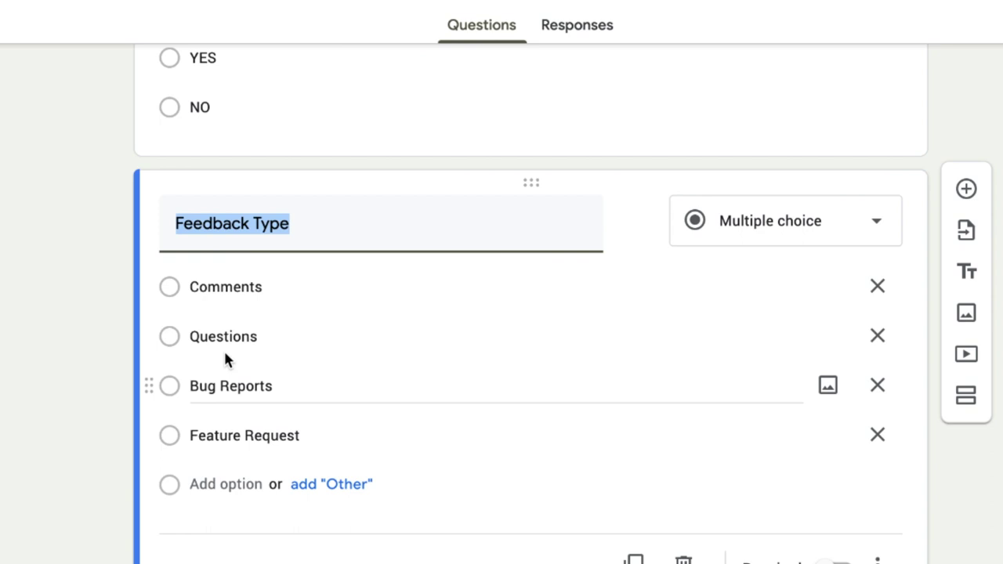
# Retitle Feedback Type 'What matters most to your fitness goals?' with first answer 'I want to burn fat'.
pyautogui.write('What ma')
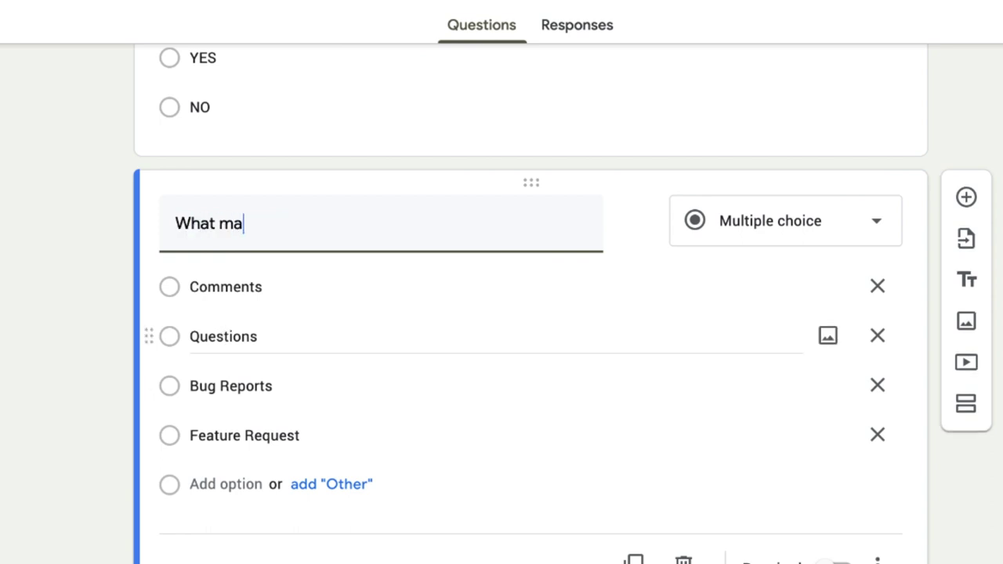
pyautogui.write('tters most to your fi')
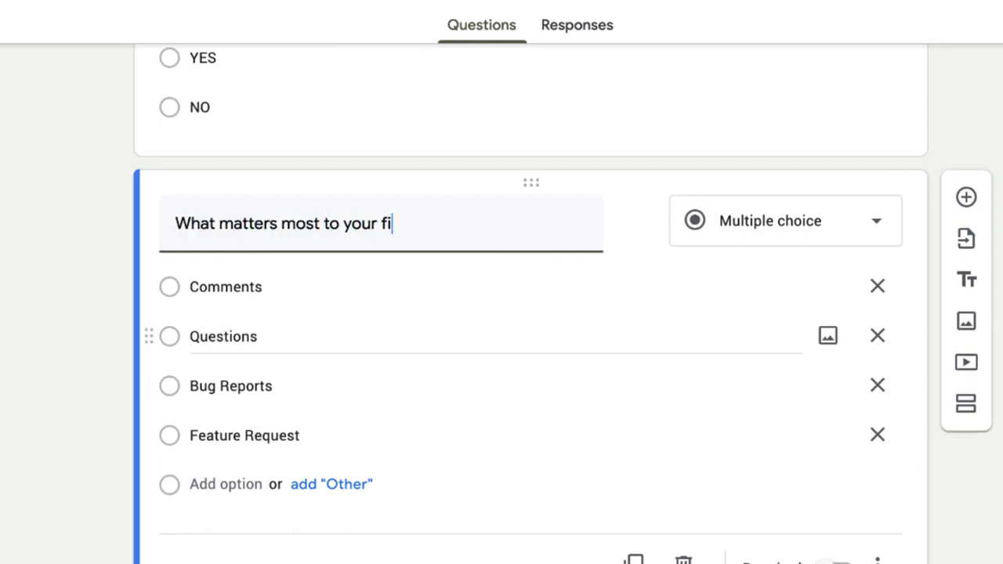
pyautogui.write('tness goals?')
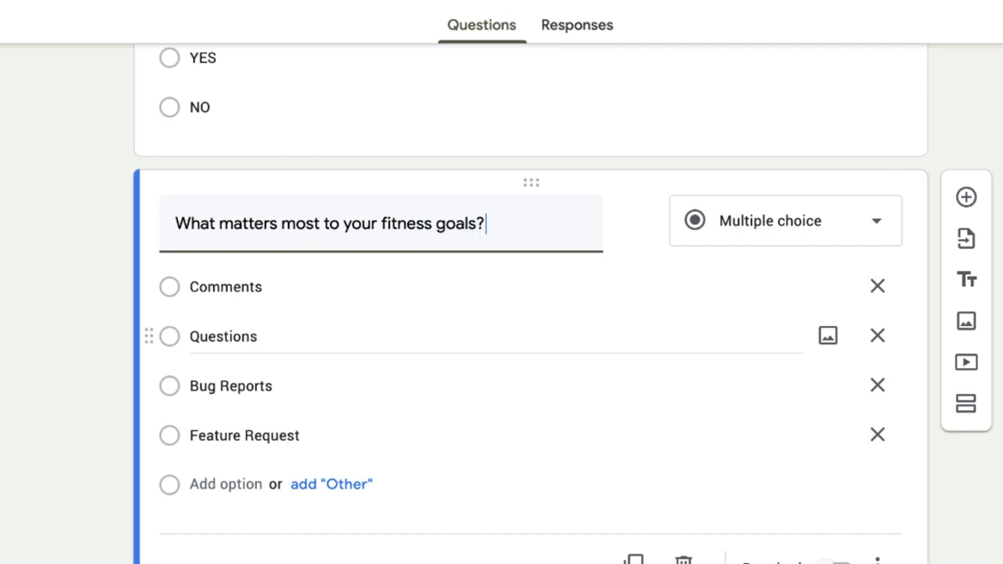
pyautogui.click(240, 288)
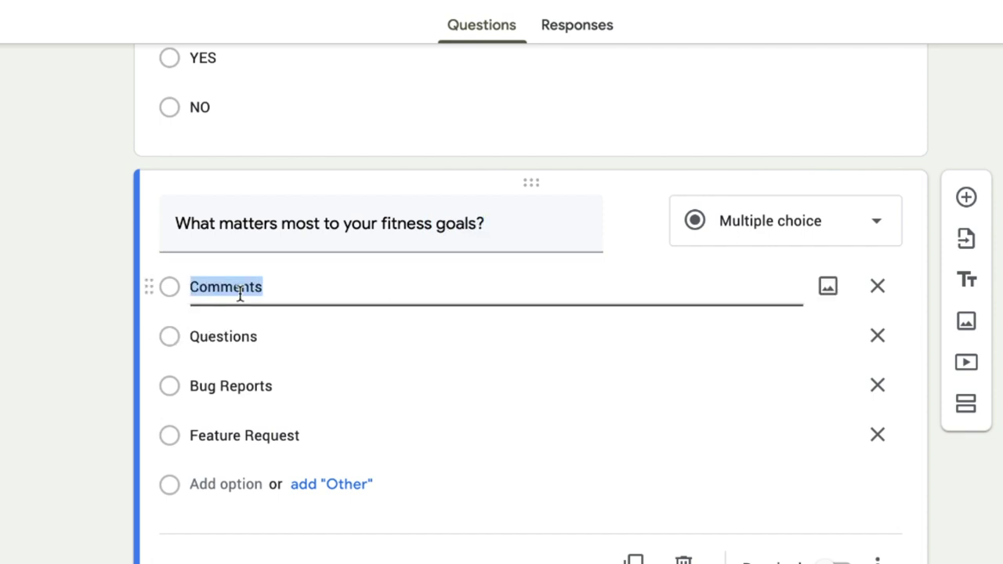
pyautogui.write('I want to bur')
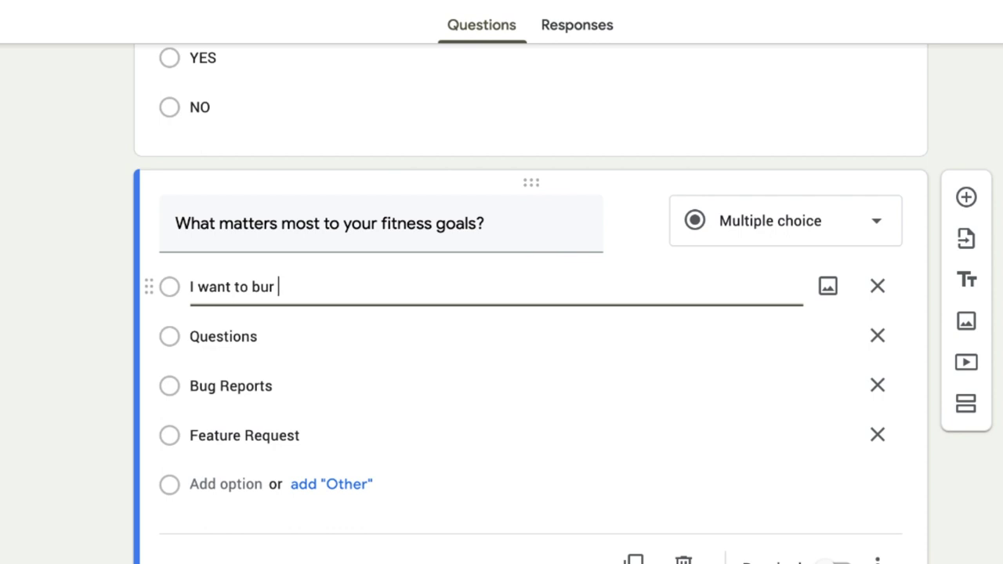
pyautogui.press('BackSpace')
pyautogui.write('n fast')
pyautogui.press('BackSpace')
pyautogui.press('BackSpace')
pyautogui.write('t')
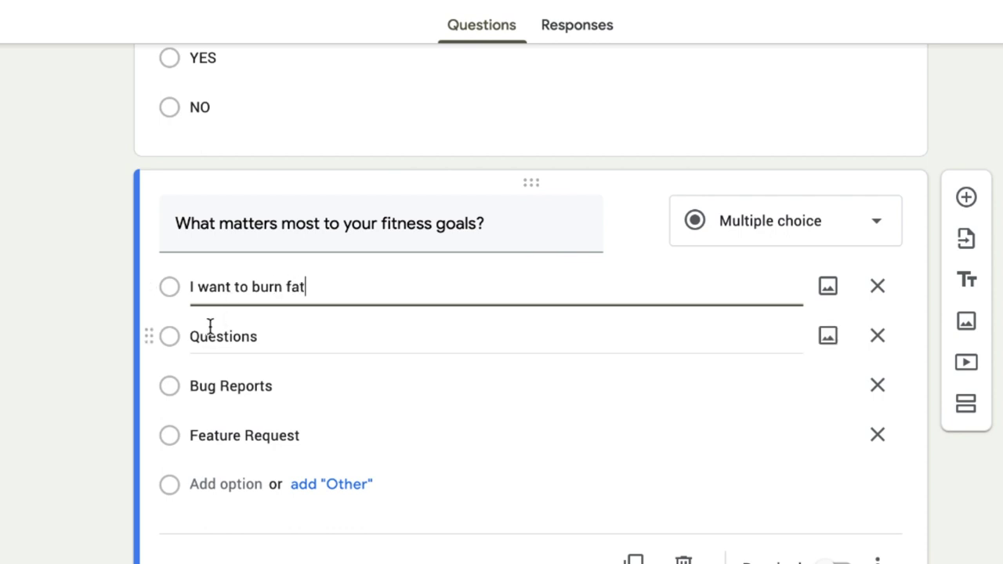
# Change the remaining answers to 'I want to become "toned"', 'I want to build muscle', 'I want to workout easily in less time'.
pyautogui.click(224, 333)
pyautogui.write('I want t')
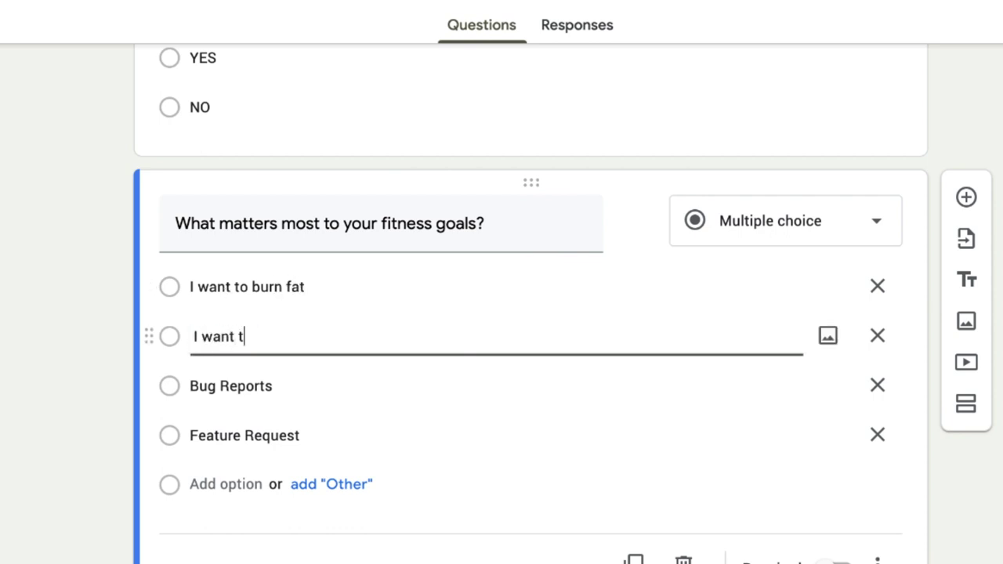
pyautogui.write('o become "toned"')
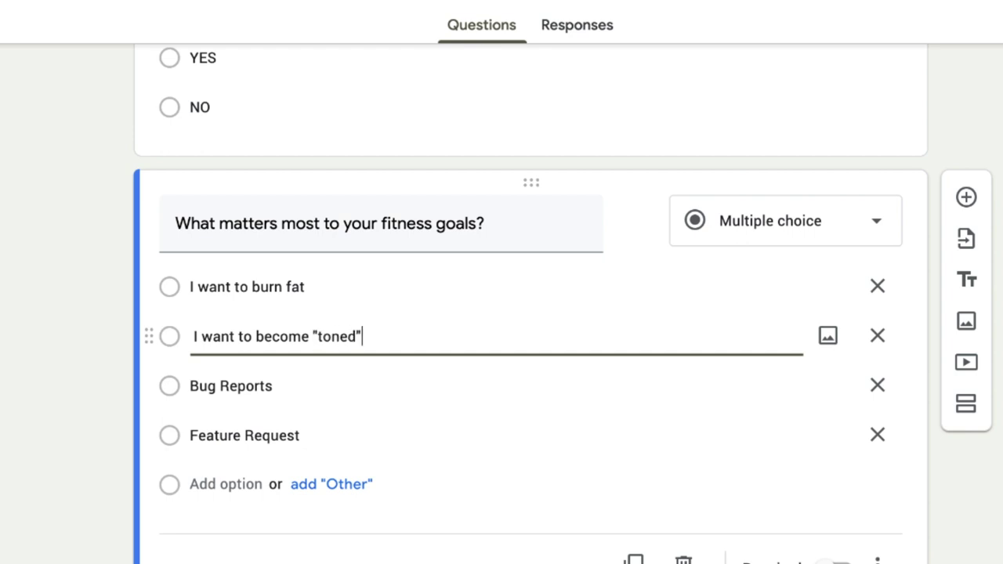
pyautogui.click(219, 385)
pyautogui.write('I want t')
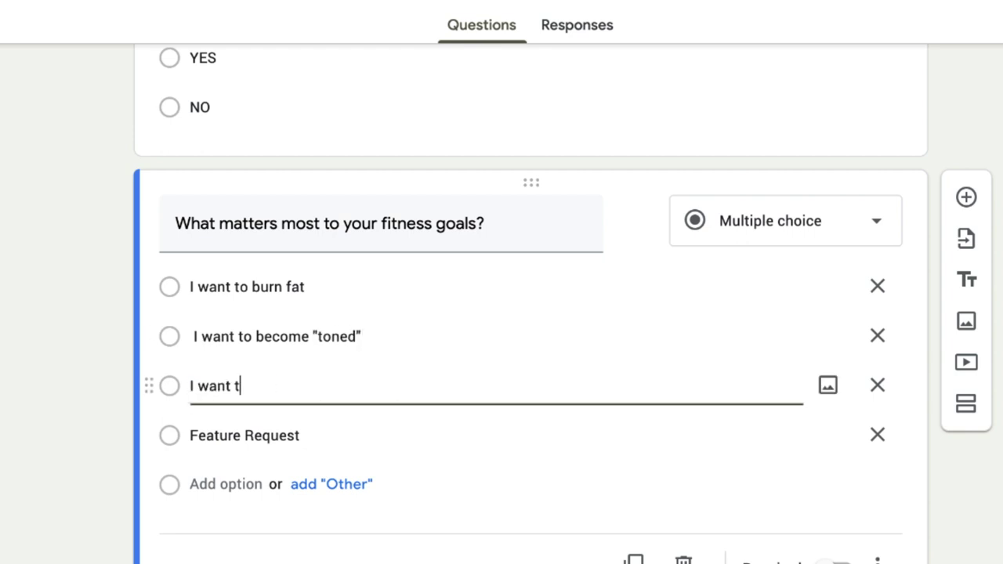
pyautogui.write('o build muscle')
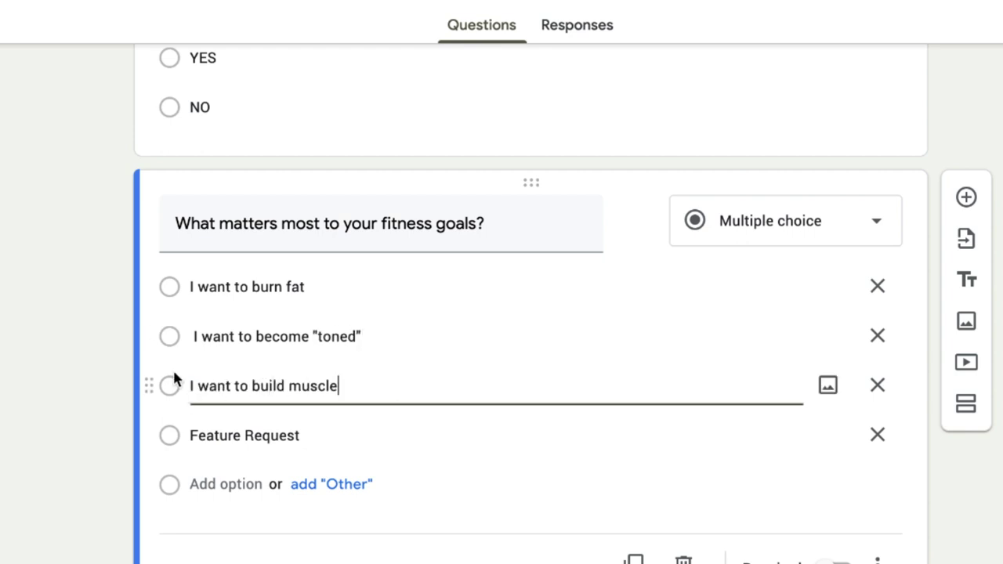
pyautogui.click(197, 336)
pyautogui.click(196, 336)
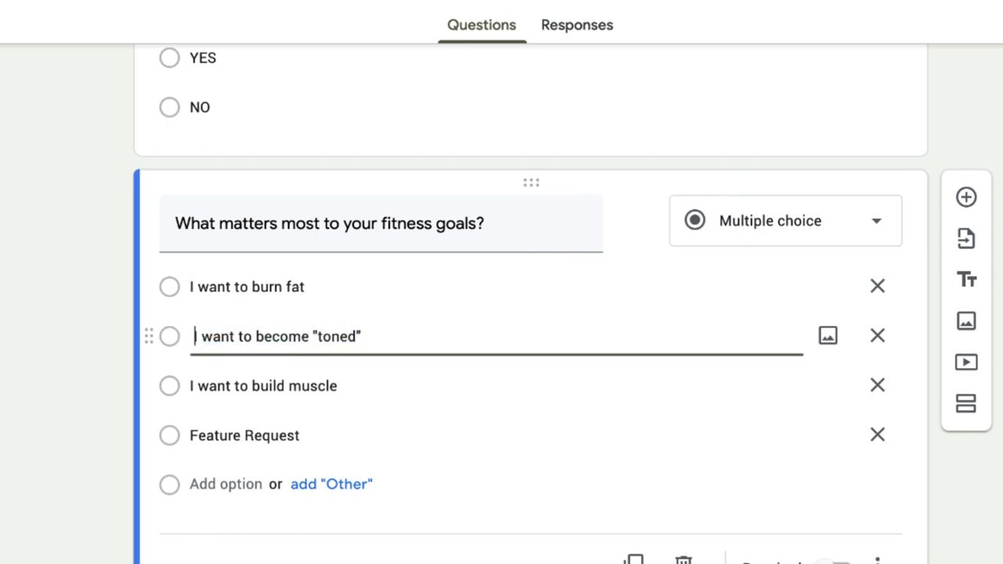
pyautogui.click(260, 427)
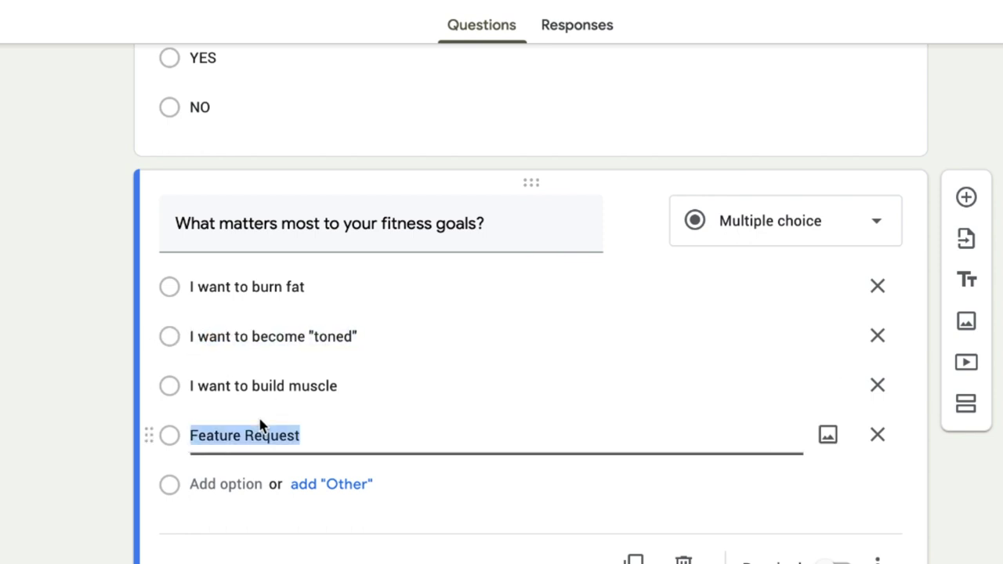
pyautogui.write('I want ')
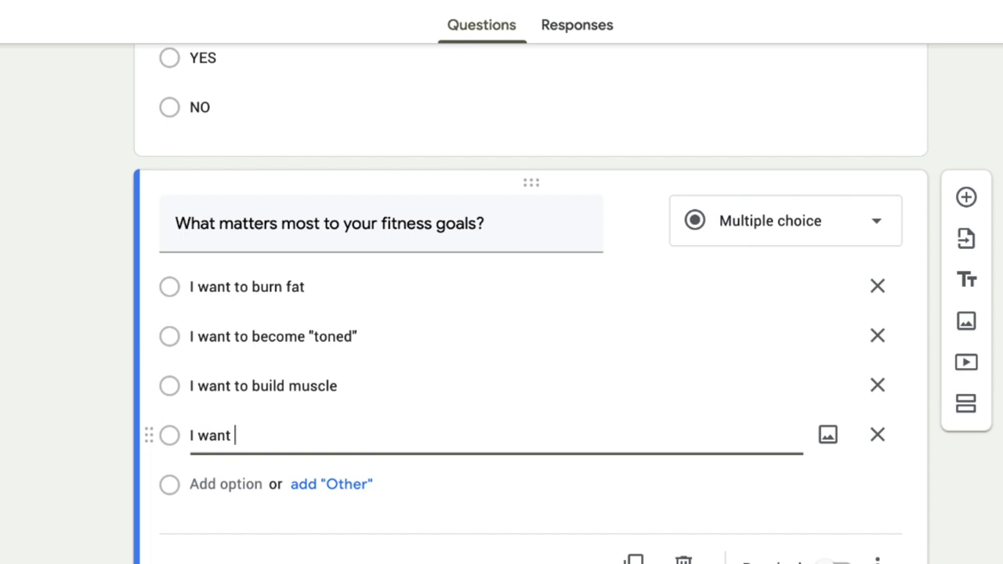
pyautogui.write('to workout easil')
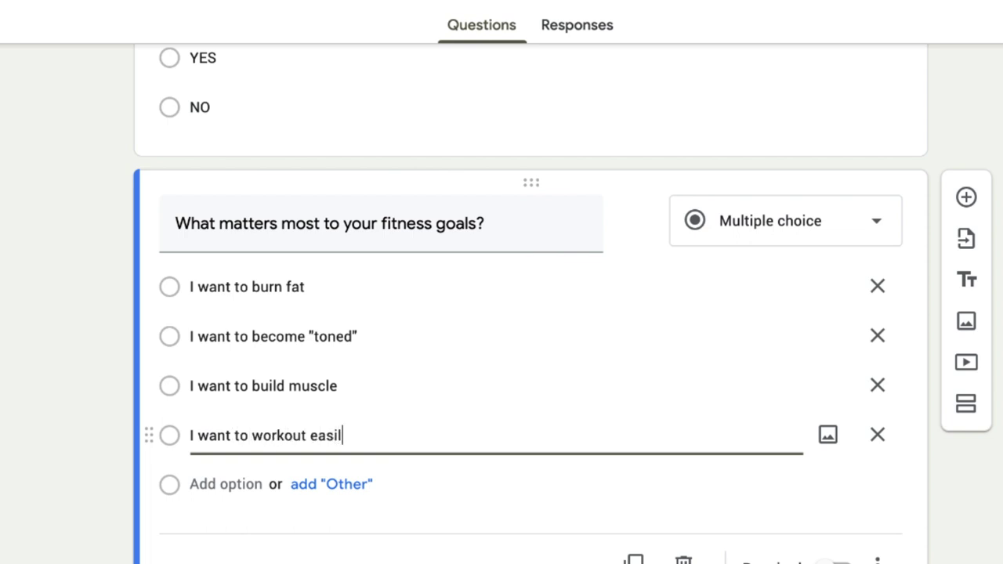
pyautogui.write('y in lesstime')
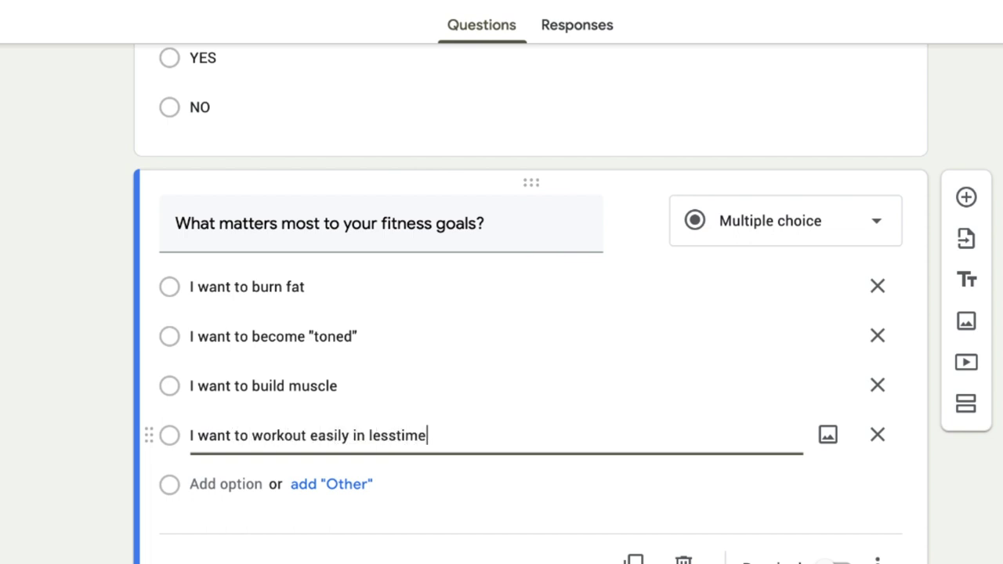
pyautogui.click(393, 435)
pyautogui.click(758, 223)
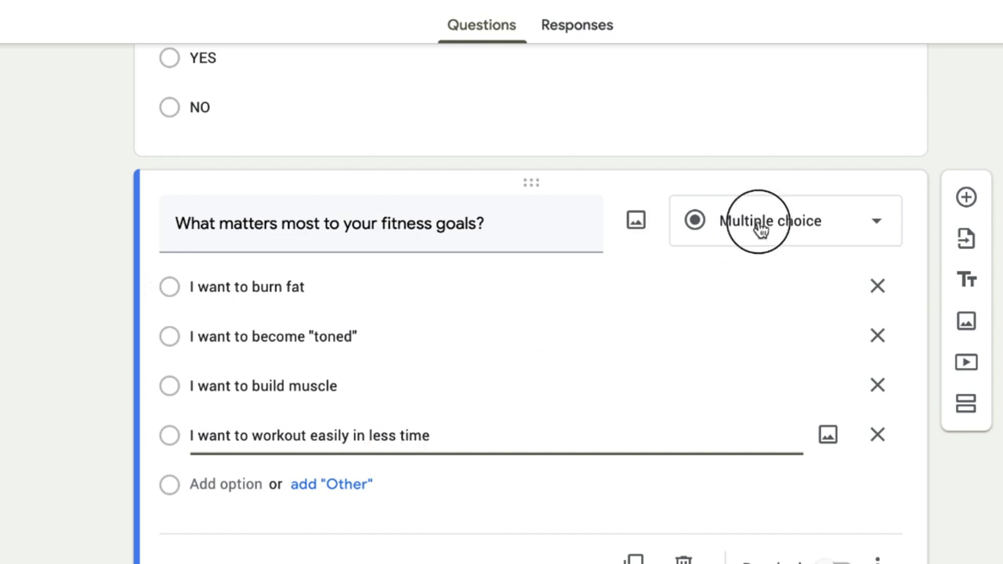
# Switch the fitness-goals question from multiple choice to Checkboxes.
pyautogui.click(755, 266)
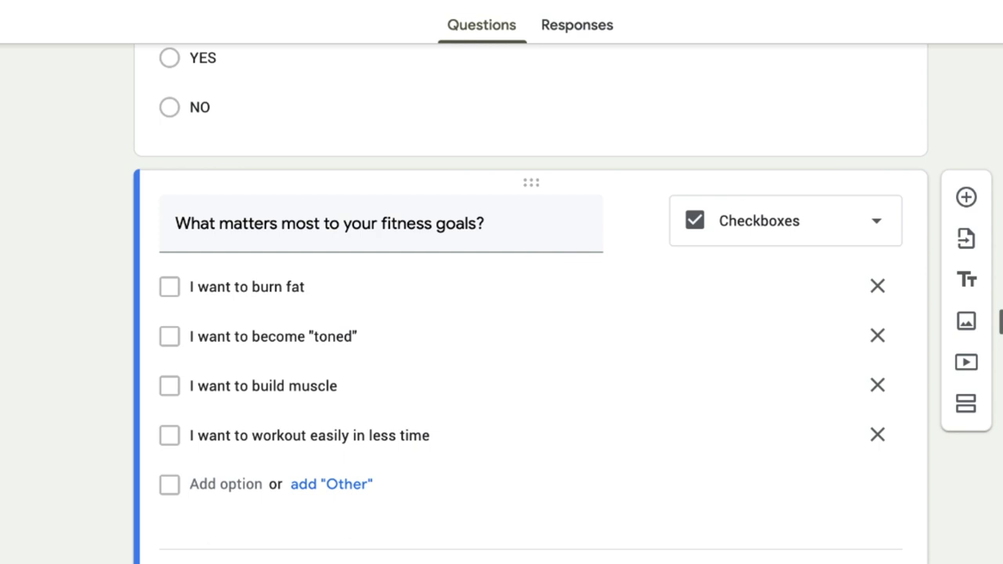
# Replace the paragraph question's title with 'Tell us specifically what other products have you tried to reach this goal? (Ex... ab'.
pyautogui.scroll(-4, 551, 235)
pyautogui.doubleClick(550, 235)
pyautogui.write('Tell us ')
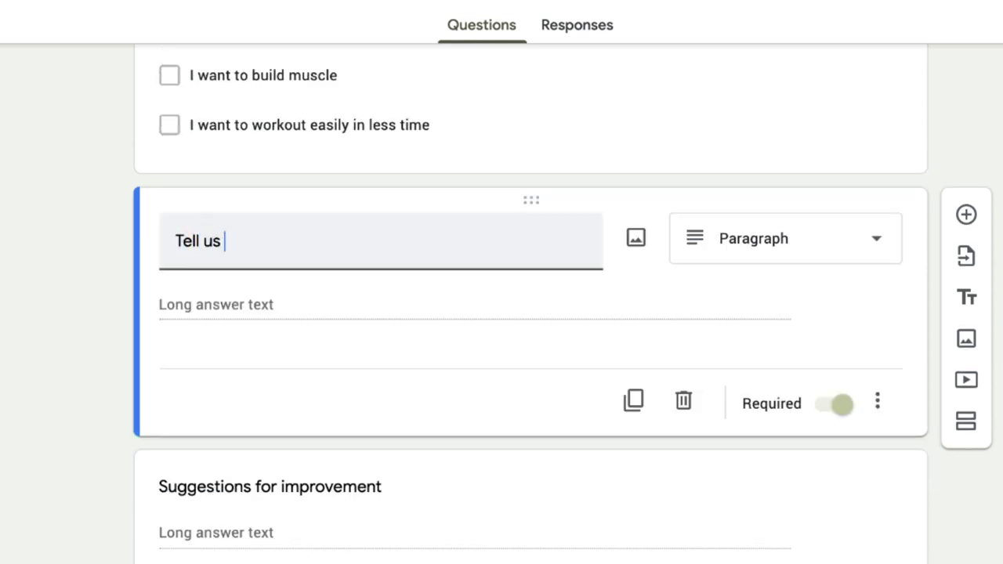
pyautogui.write('specifically what othe')
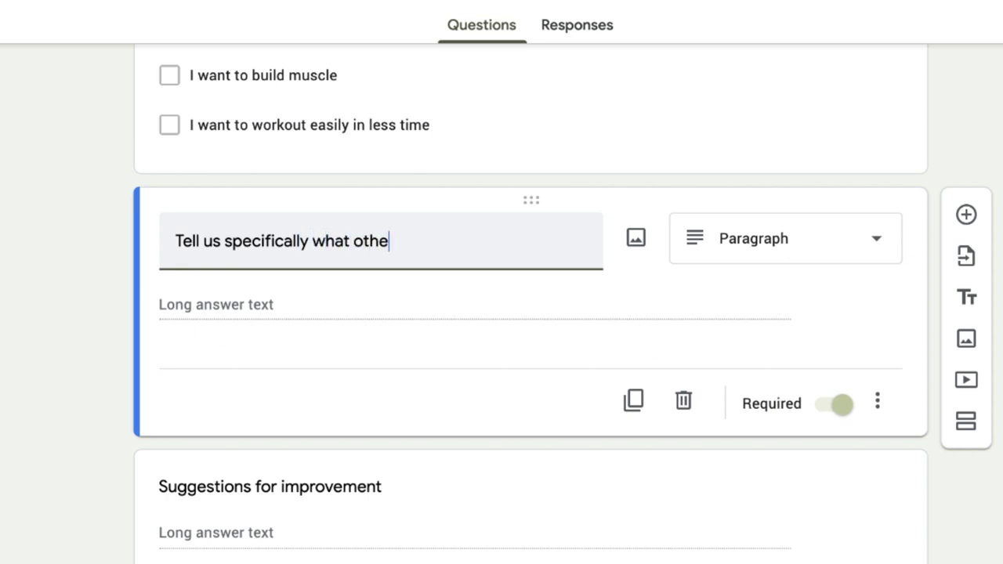
pyautogui.write('r products have you tried ')
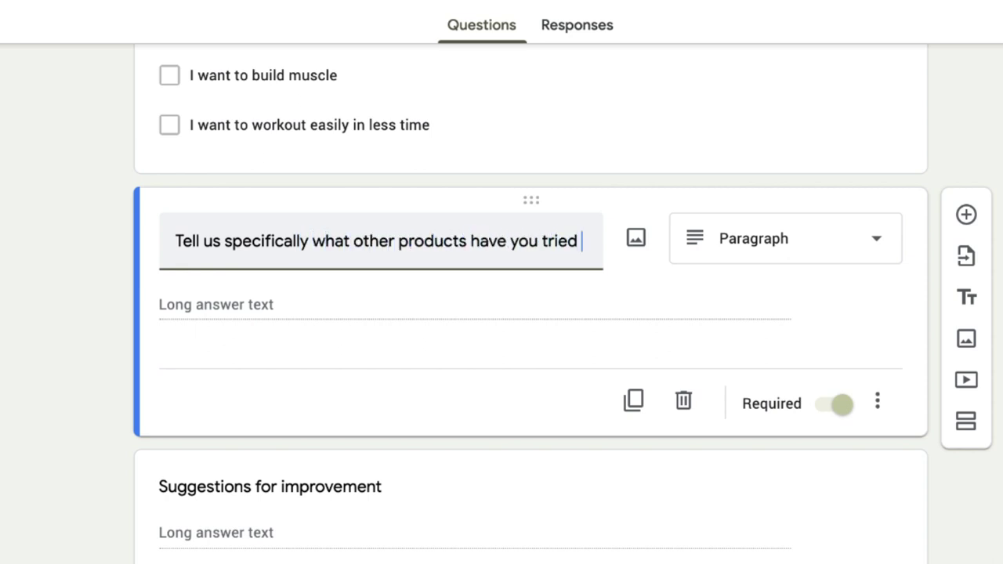
pyautogui.write('to reach this goal')
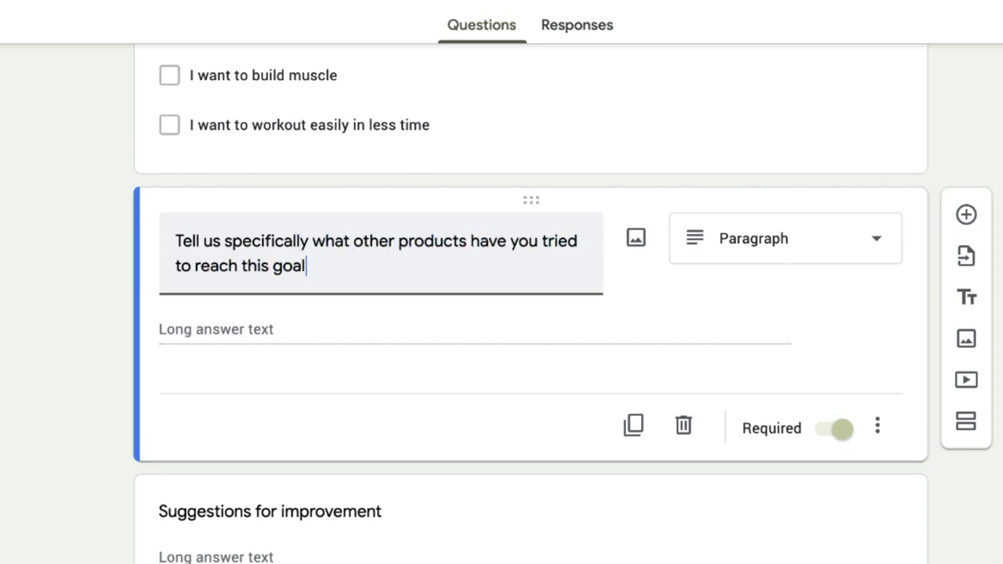
pyautogui.write('? (Ex... ab machine...)')
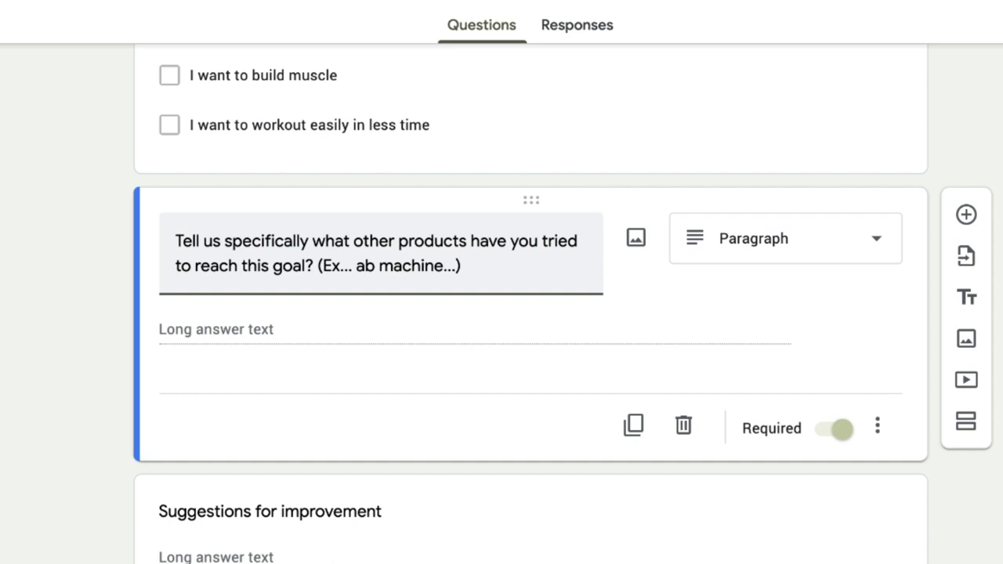
# Make the Suggestions for improvement question multiple choice, titled 'How long have you been working out?'.
pyautogui.click(270, 511)
pyautogui.click(784, 306)
pyautogui.click(801, 215)
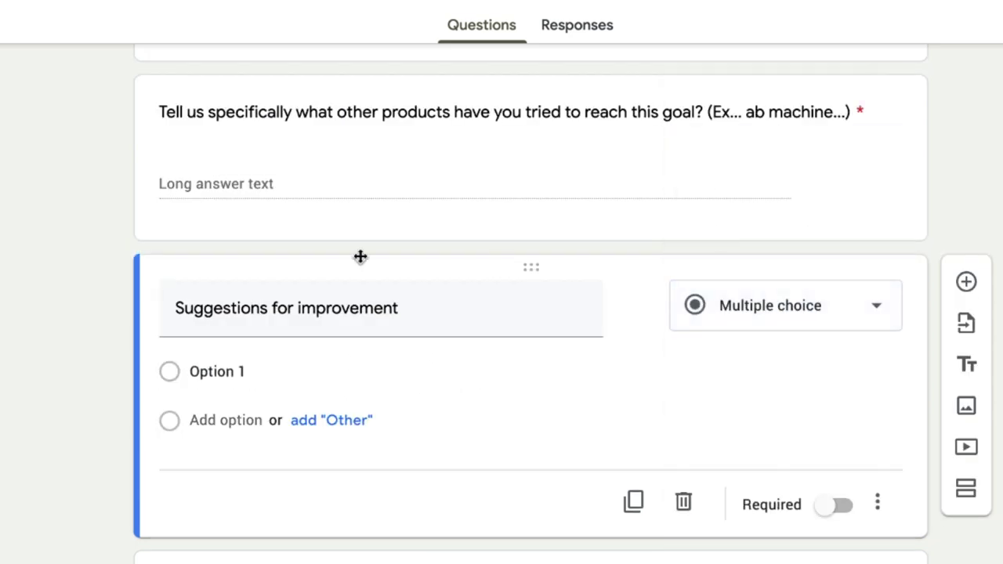
pyautogui.tripleClick(345, 308)
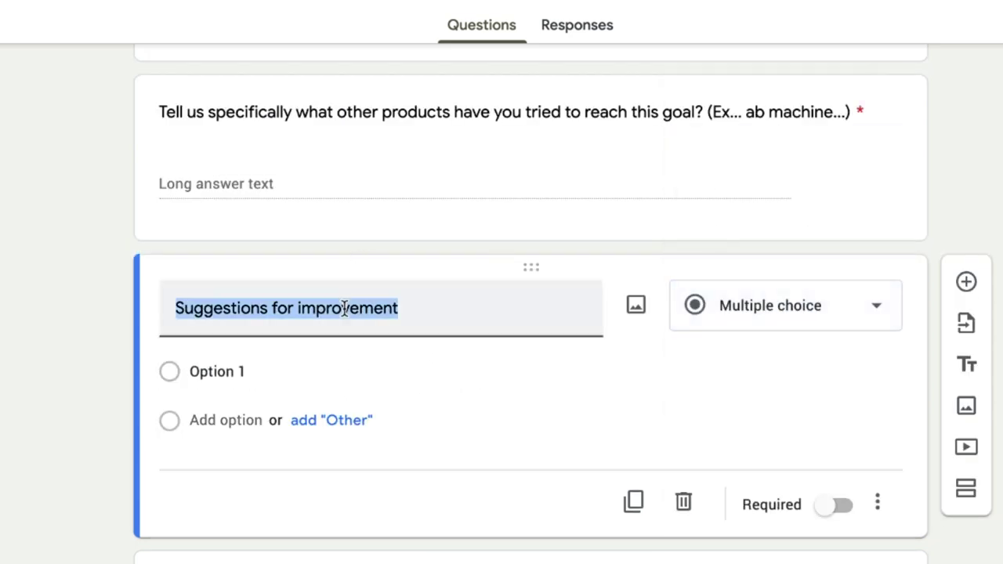
pyautogui.write('How long have you ')
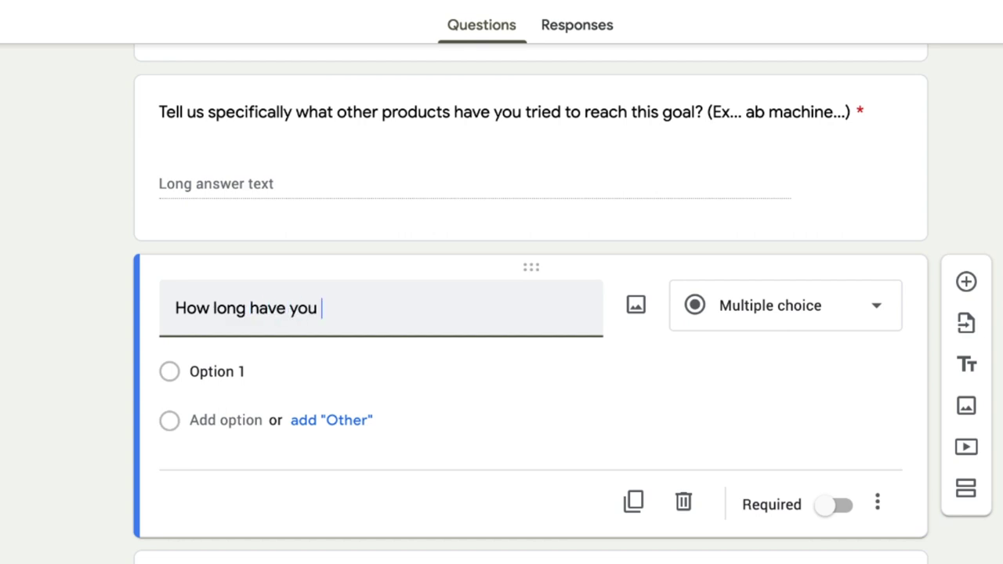
pyautogui.write('eben')
pyautogui.press('BackSpace')
pyautogui.press('BackSpace')
pyautogui.press('BackSpace')
pyautogui.press('BackSpace')
pyautogui.press('BackSpace')
pyautogui.write('been e')
pyautogui.press('BackSpace')
pyautogui.write('working out?')
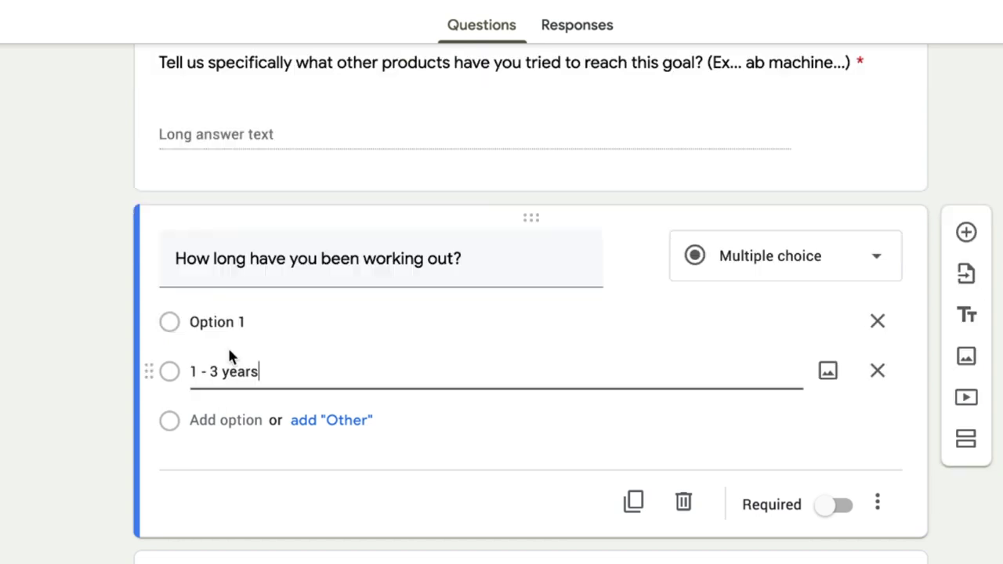
# Enter answer options 0 - I'm a beginner, 1 - 3 years, 3 - 6 years and 6+ years.
pyautogui.click(232, 337)
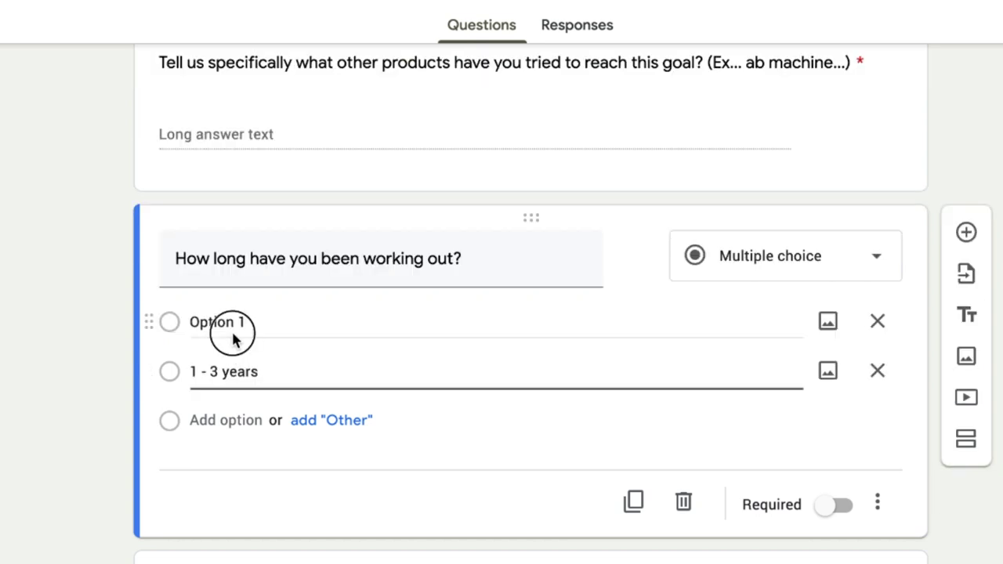
pyautogui.write('0')
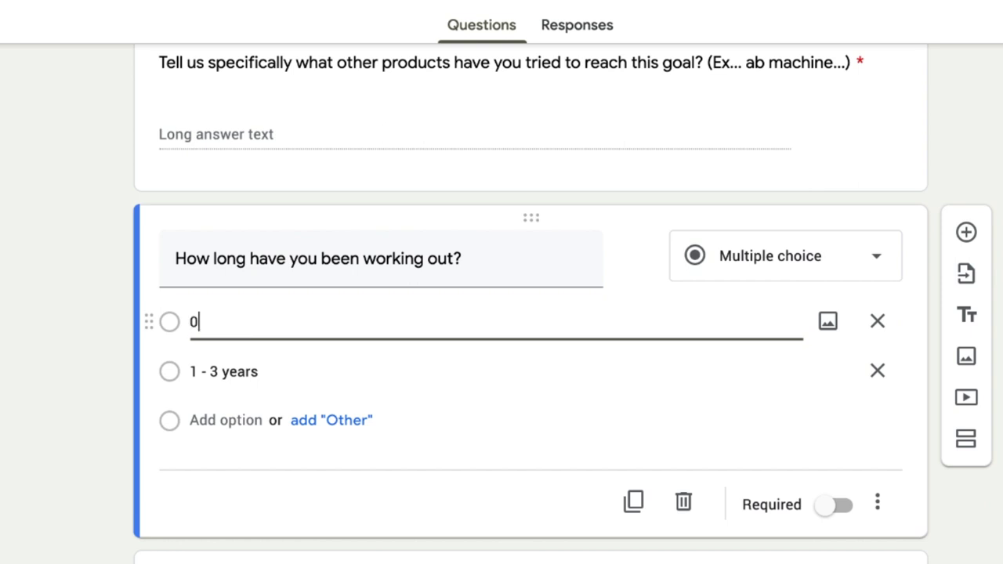
pyautogui.write(" - I'm a begi")
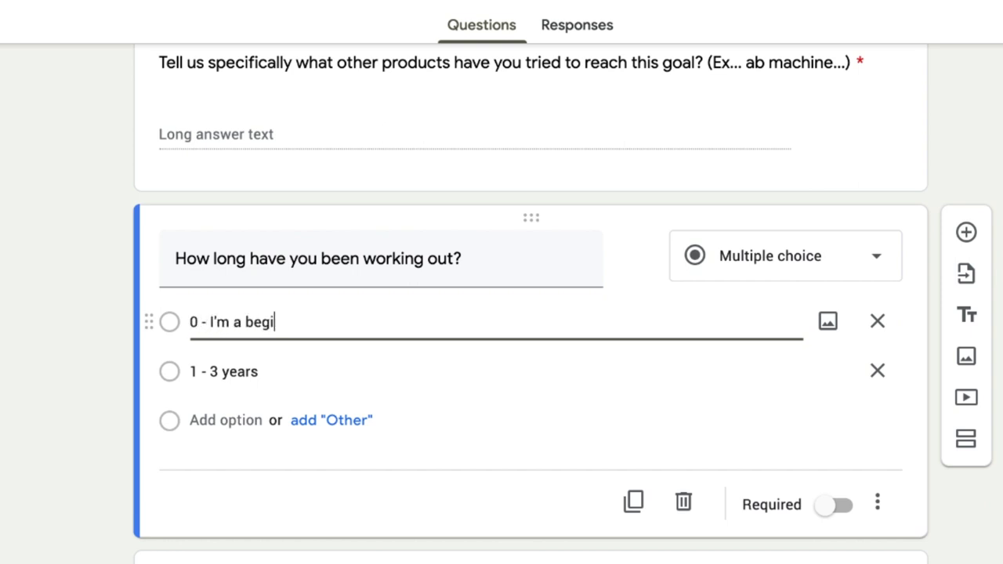
pyautogui.write('nner')
pyautogui.press('Return')
pyautogui.write('3 - 7')
pyautogui.press('BackSpace')
pyautogui.write('7')
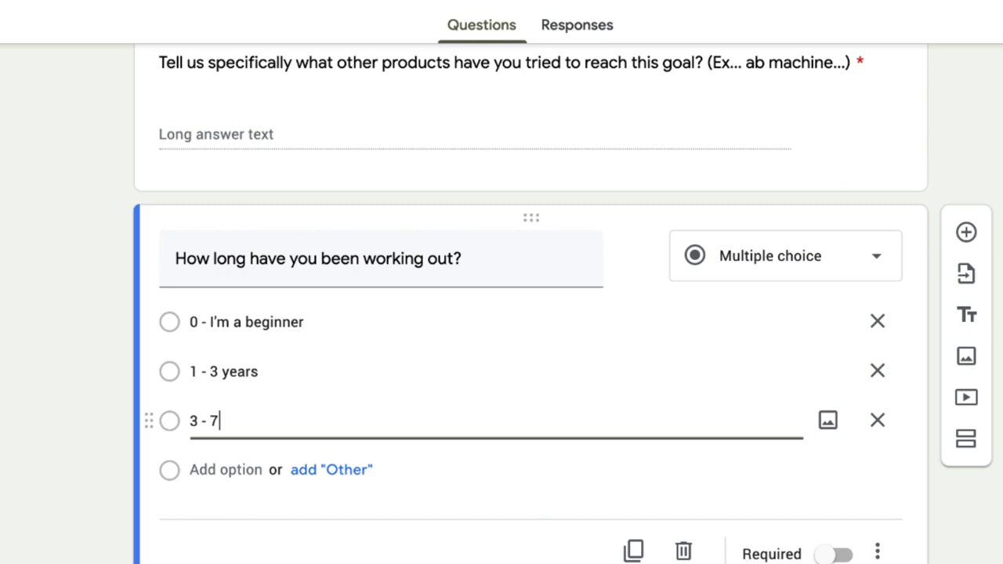
pyautogui.press('BackSpace')
pyautogui.write('6 years')
pyautogui.click(209, 464)
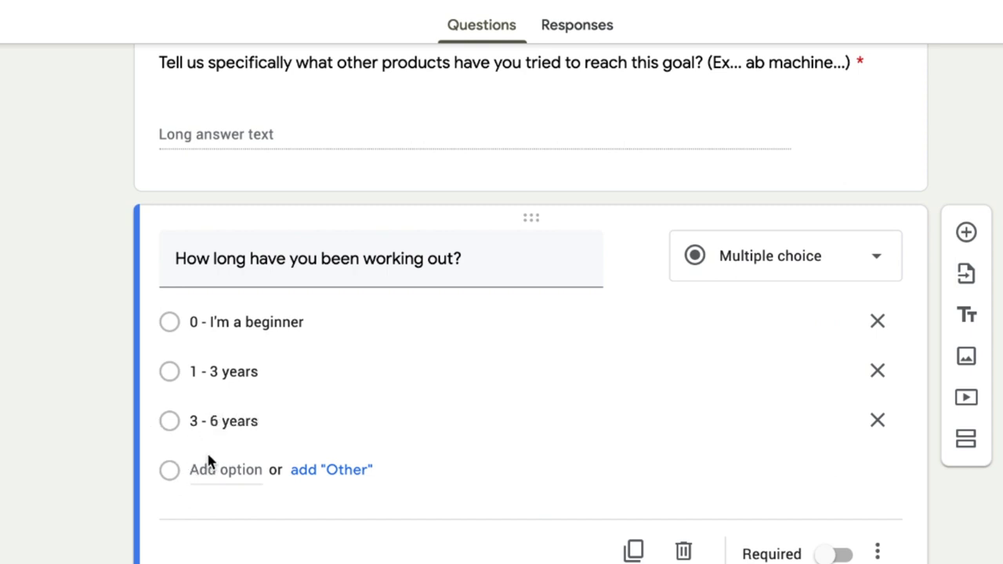
pyautogui.write('5')
pyautogui.press('BackSpace')
pyautogui.write('6')
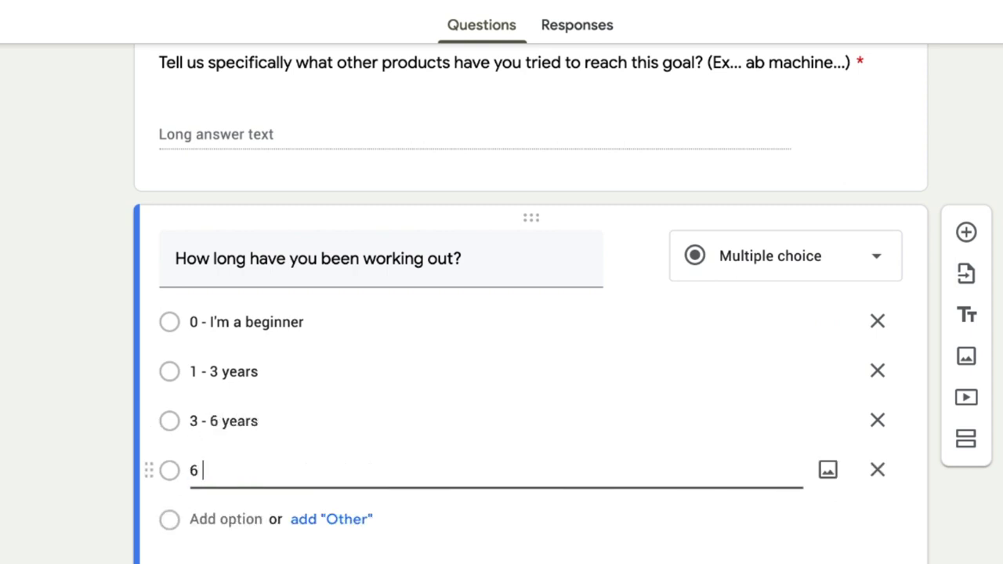
pyautogui.press('BackSpace')
pyautogui.write('+ years')
pyautogui.click(10, 441)
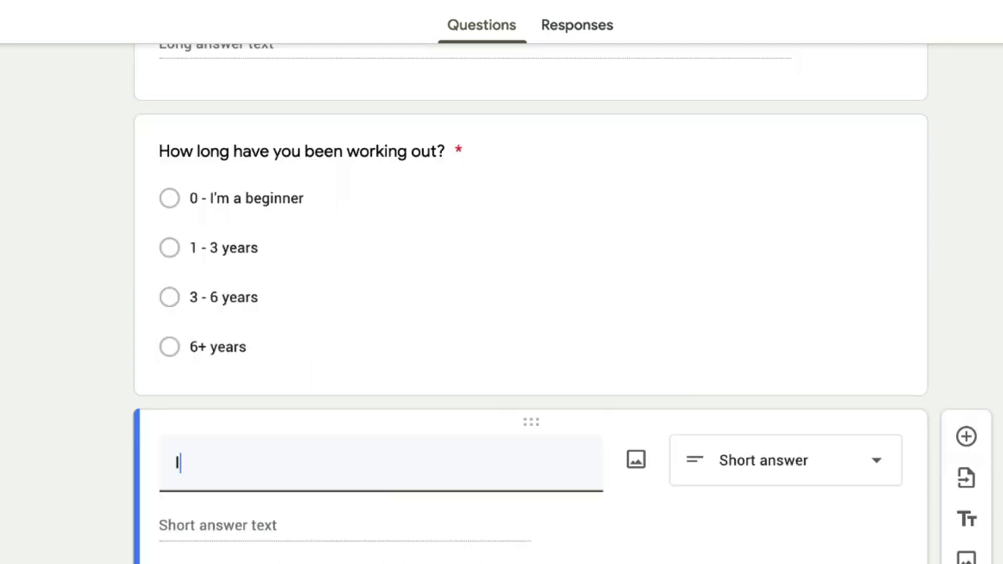
# Title the new question 'If I told you that you could get a six pack in 60 days, what would you be willing to invest?'.
pyautogui.write('f I told y')
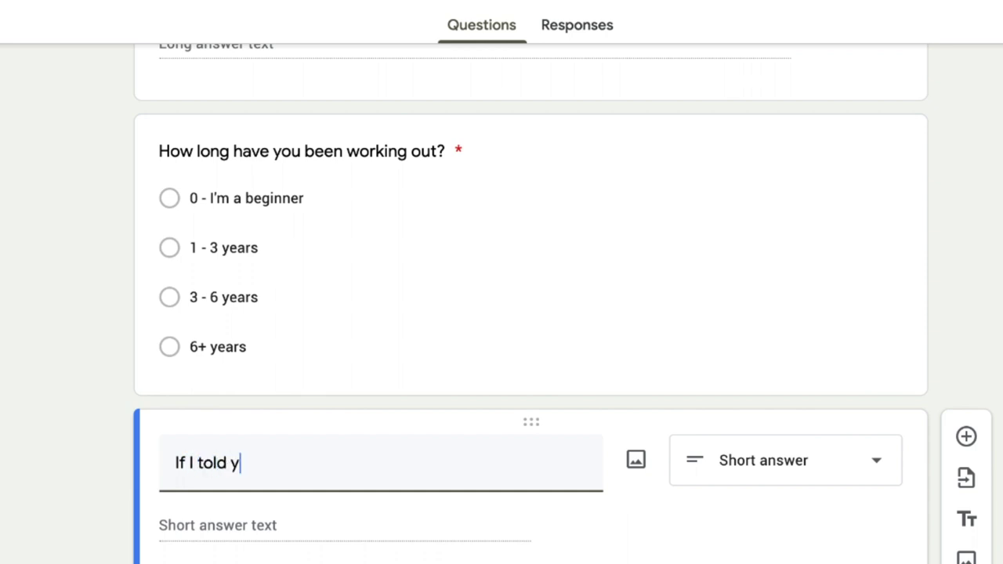
pyautogui.write('ou that you could get a s')
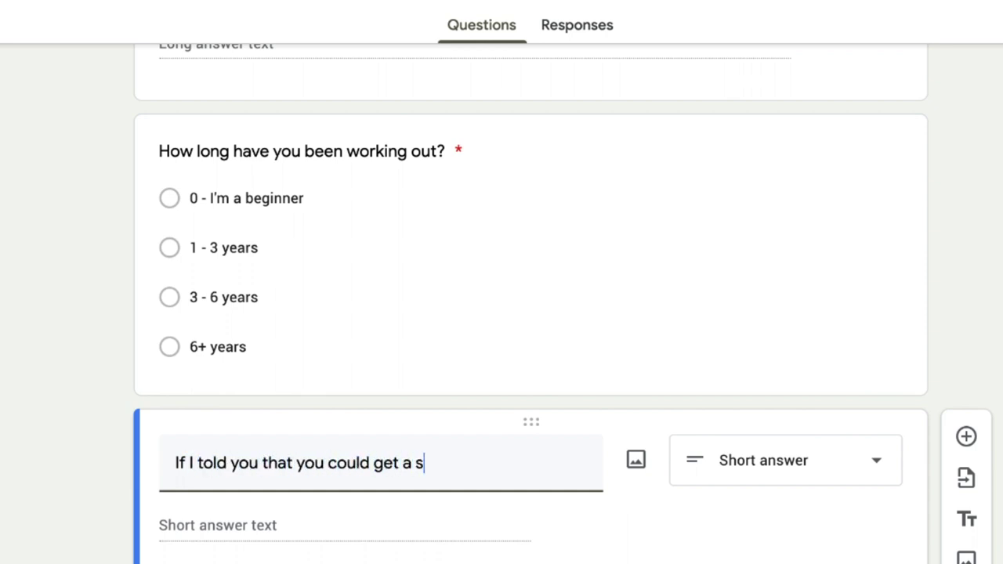
pyautogui.write('ix pack in 60')
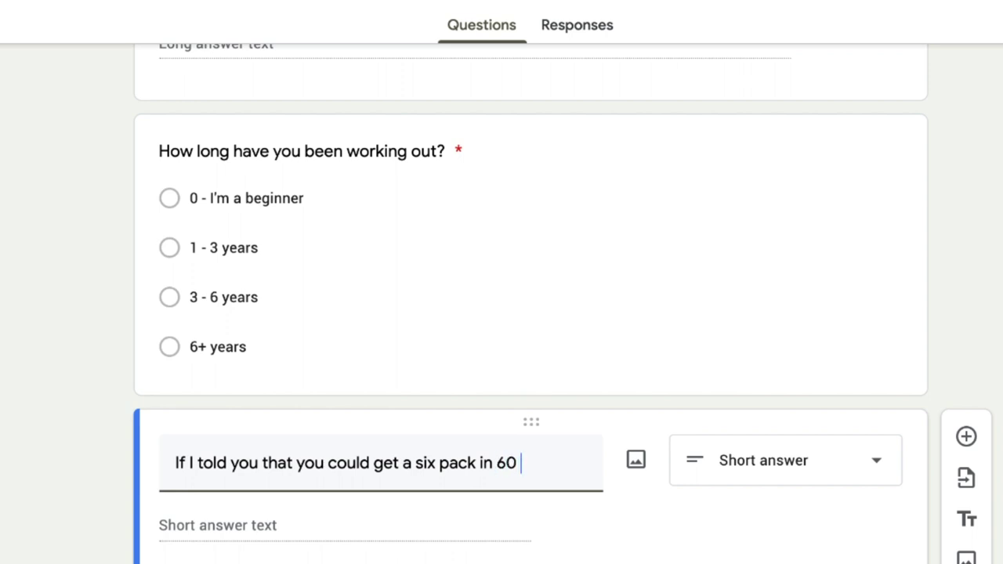
pyautogui.write('days, what would yo')
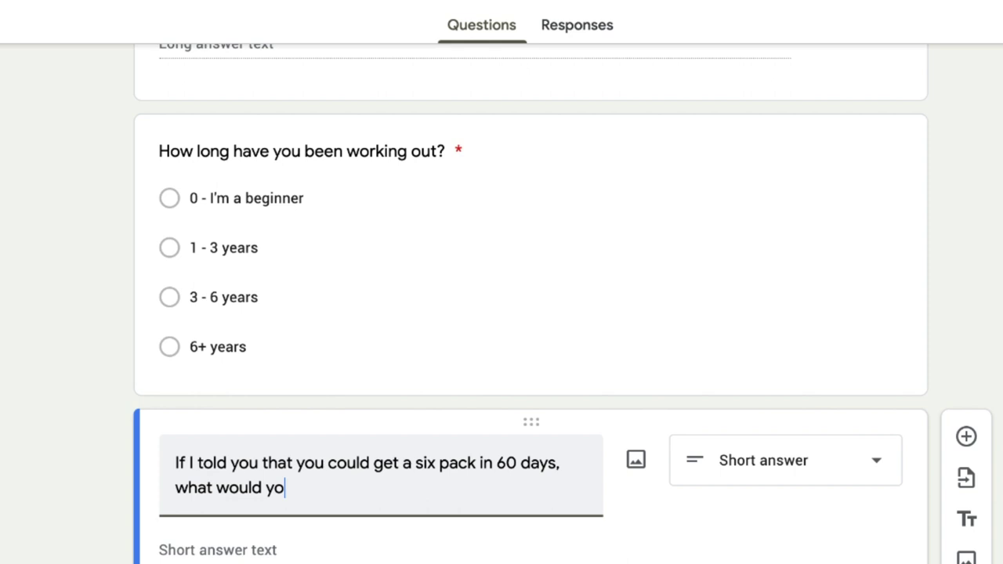
pyautogui.write('u be willing to invest?')
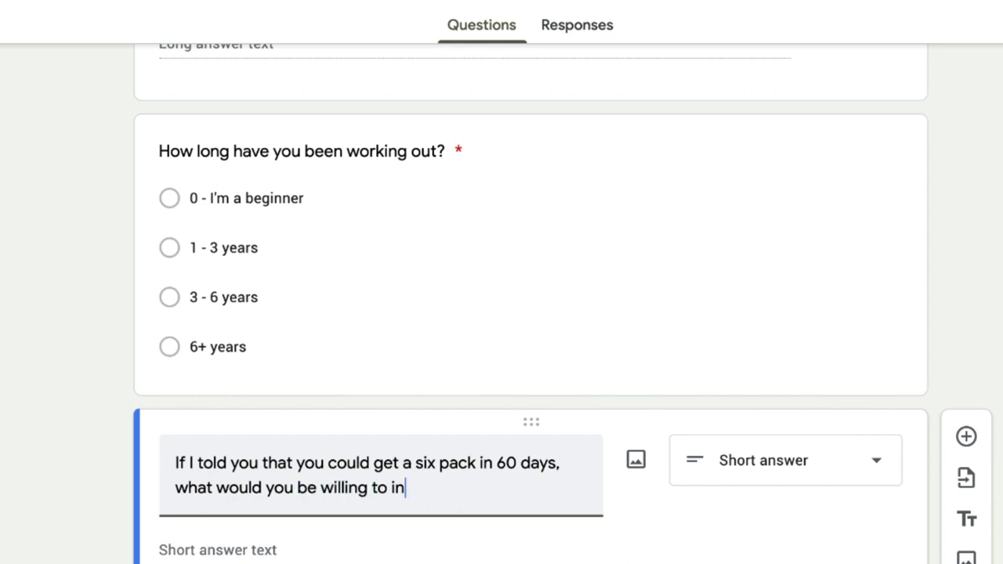
pyautogui.click(265, 551)
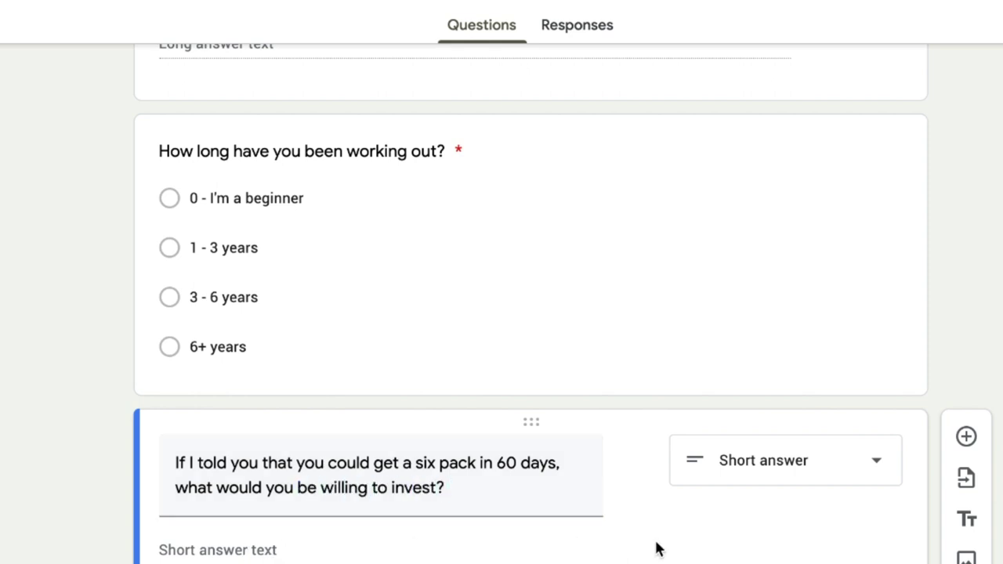
pyautogui.click(744, 485)
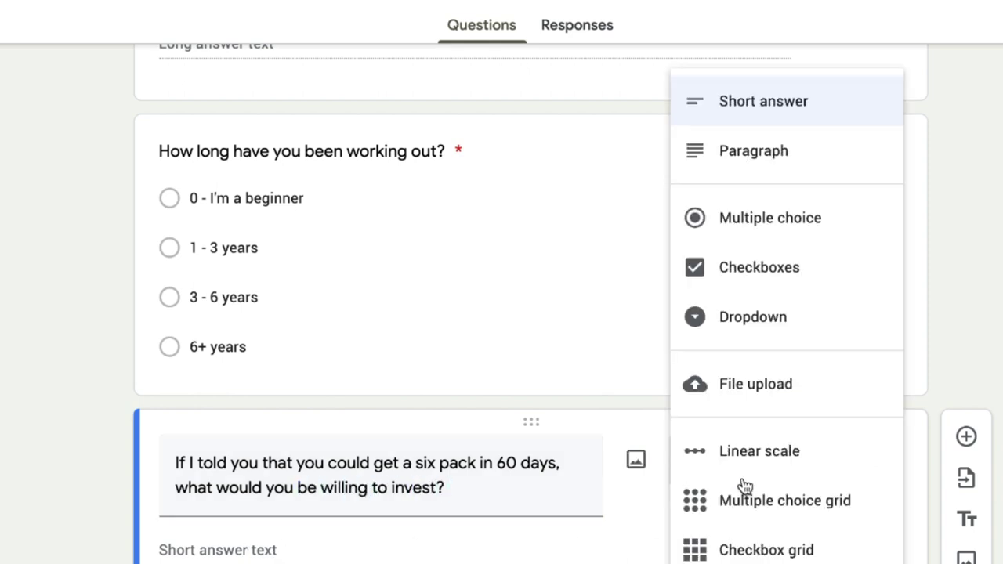
# Set the six-pack question to multiple choice with options $200, $500 and $1,000.
pyautogui.click(764, 218)
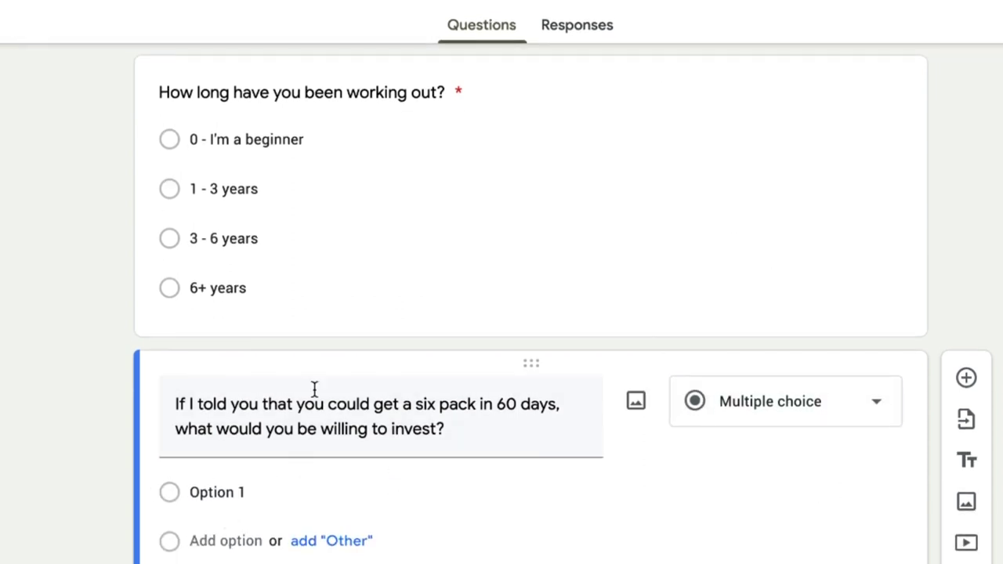
pyautogui.click(217, 503)
pyautogui.write('$')
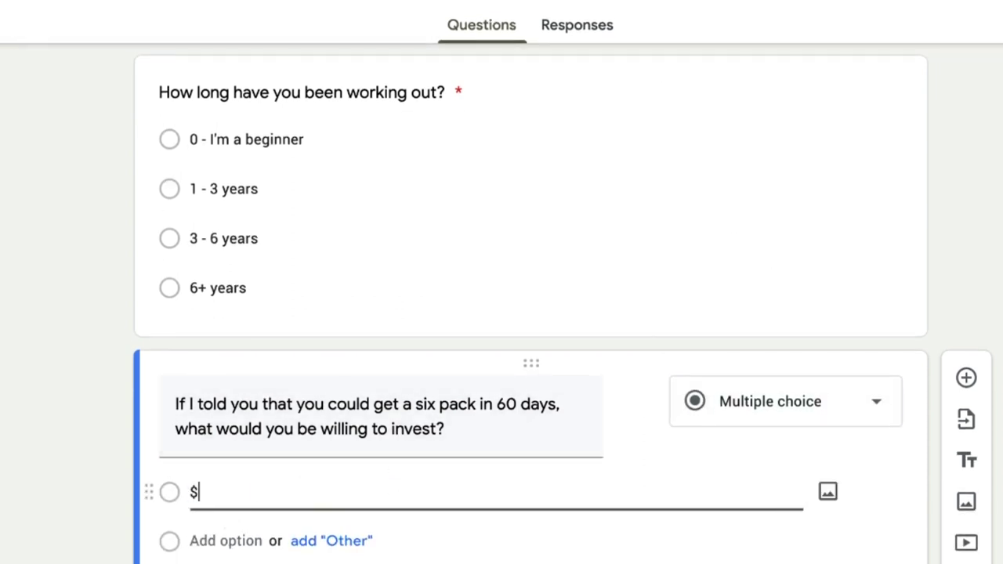
pyautogui.write('200')
pyautogui.click(240, 551)
pyautogui.write('$5000')
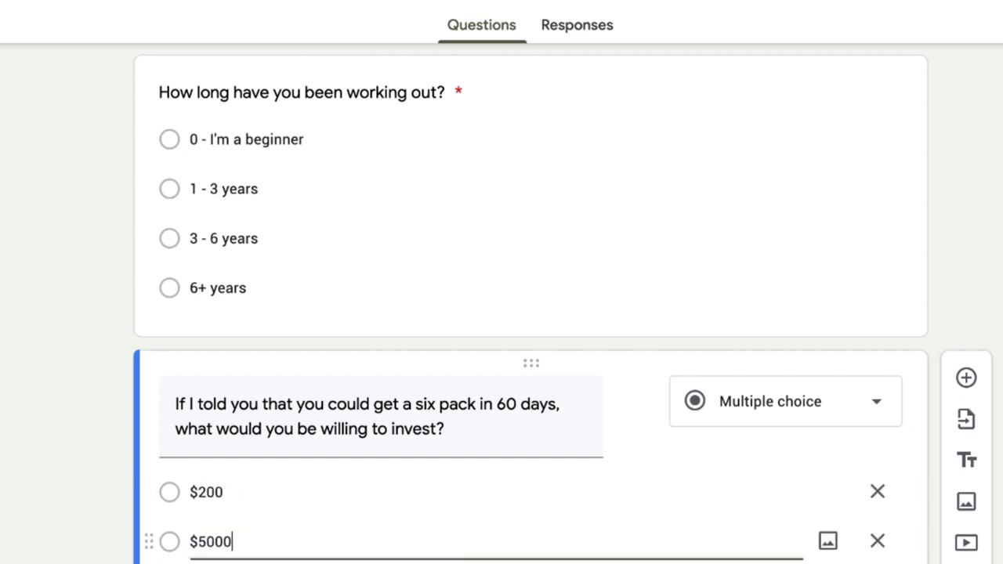
pyautogui.press('BackSpace')
pyautogui.press('Tab')
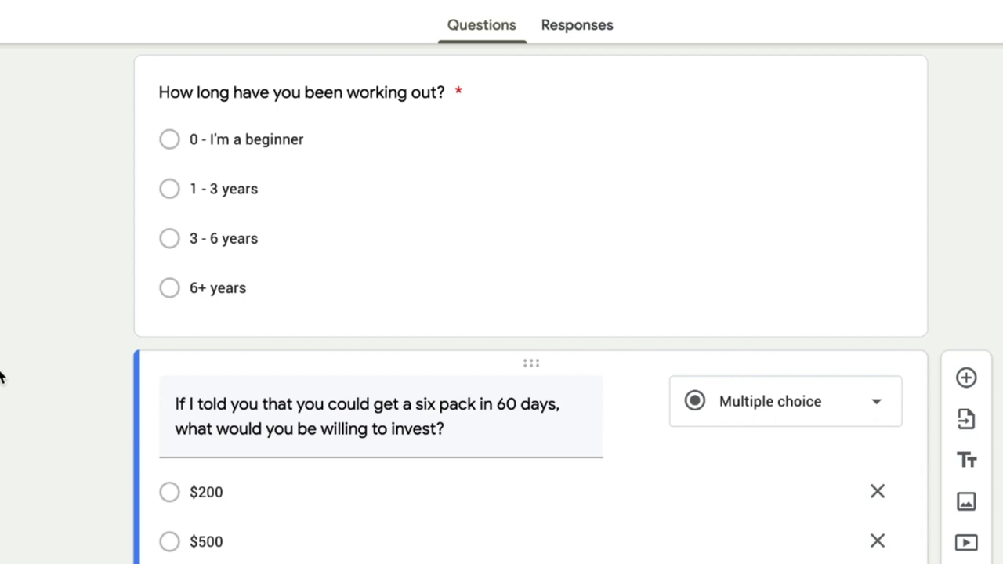
pyautogui.scroll(-1, 101, 436)
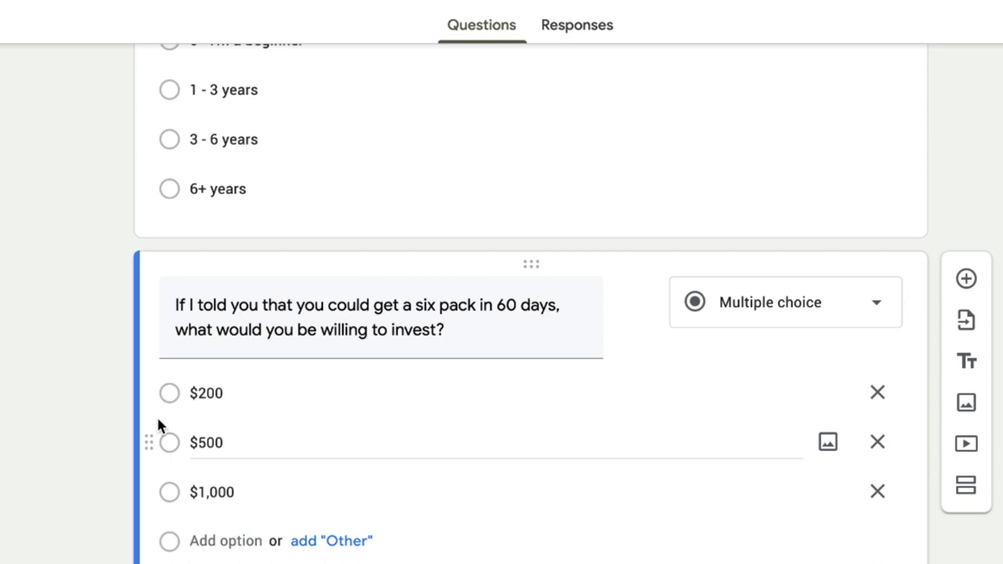
# Retitle the $200/$500/$1,000 question 'How much money have you wasted trying to hit your fitness goals?'.
pyautogui.click(282, 302)
pyautogui.tripleClick(284, 310)
pyautogui.write('Ho')
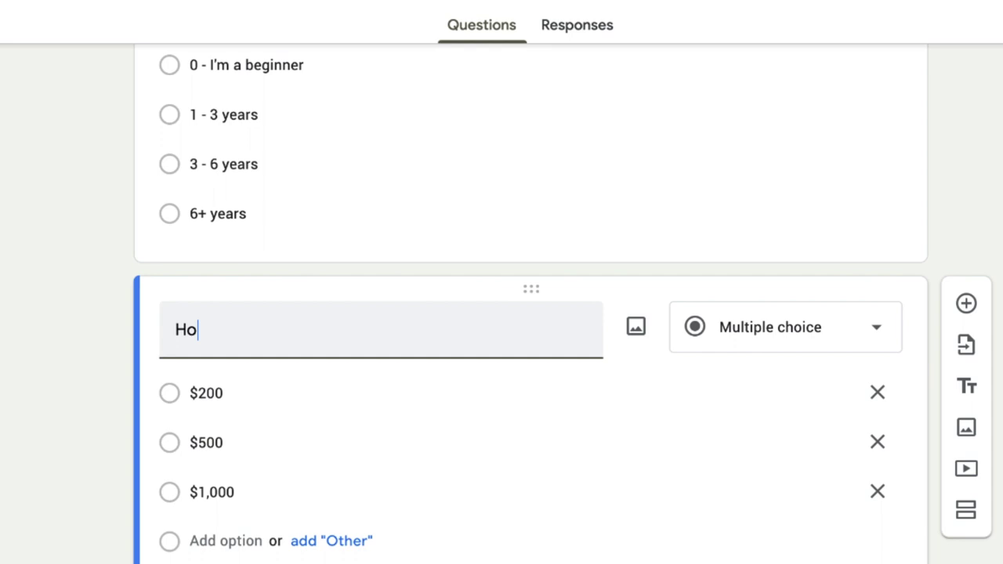
pyautogui.write('w much money have you wasted on')
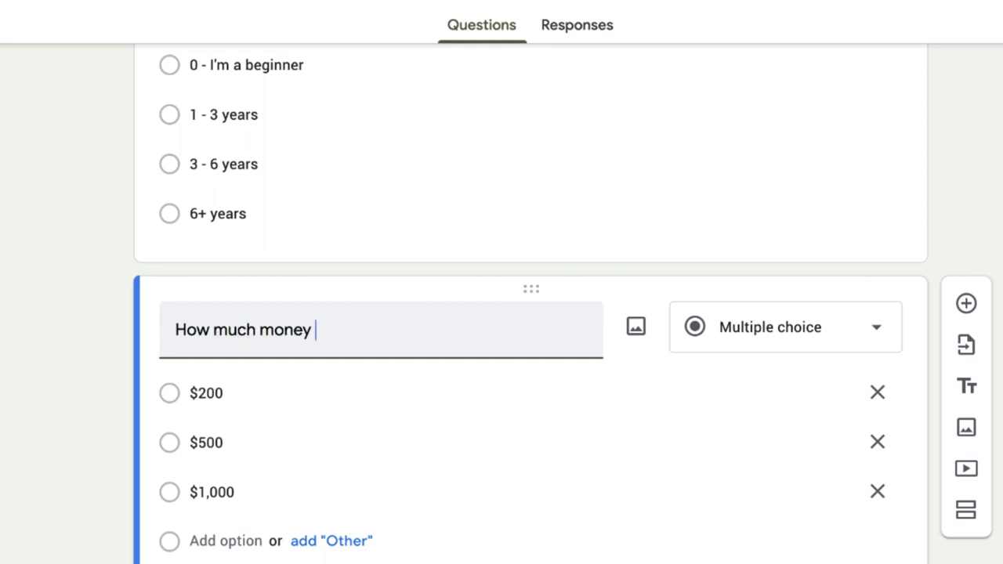
pyautogui.press('BackSpace')
pyautogui.press('BackSpace')
pyautogui.press('BackSpace')
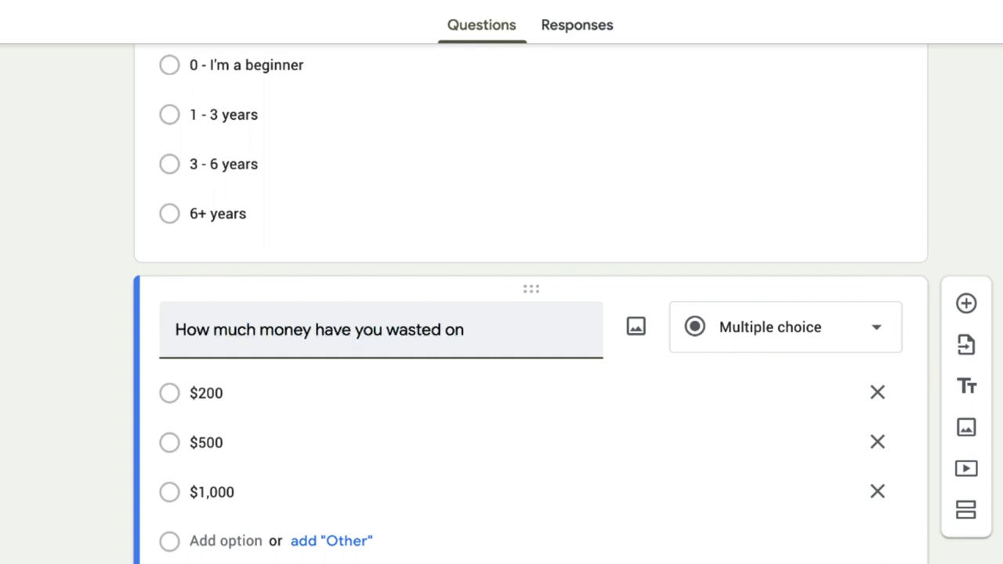
pyautogui.write('trying to hit y')
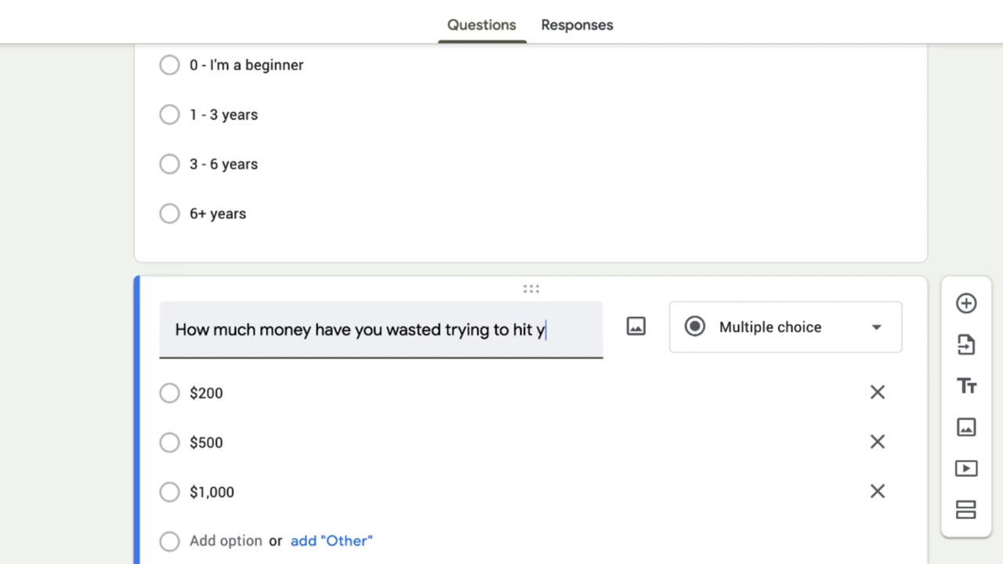
pyautogui.write('our fitness goals?')
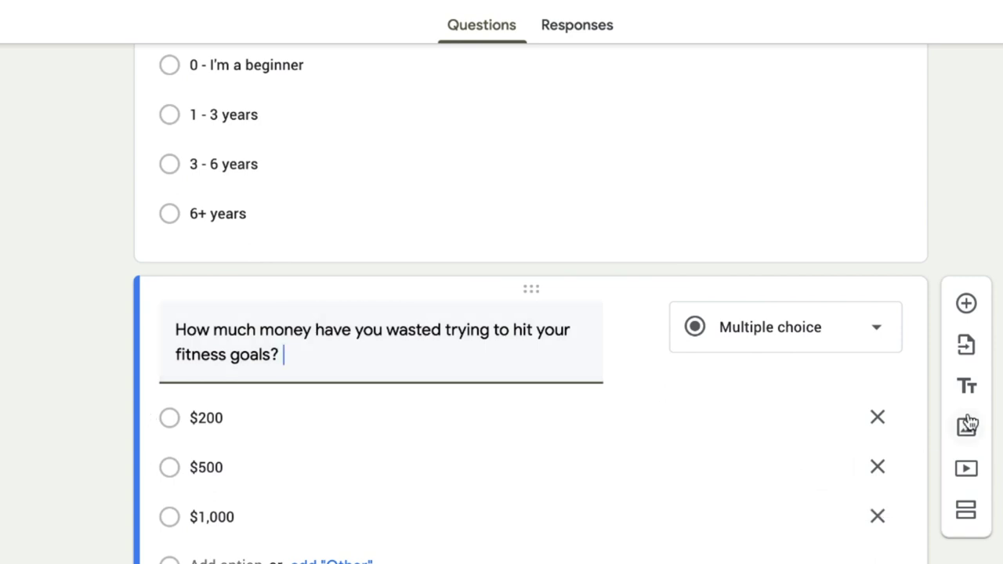
# Add a Paragraph question: 'What made you want to get fit and transform your body?'.
pyautogui.click(996, 227)
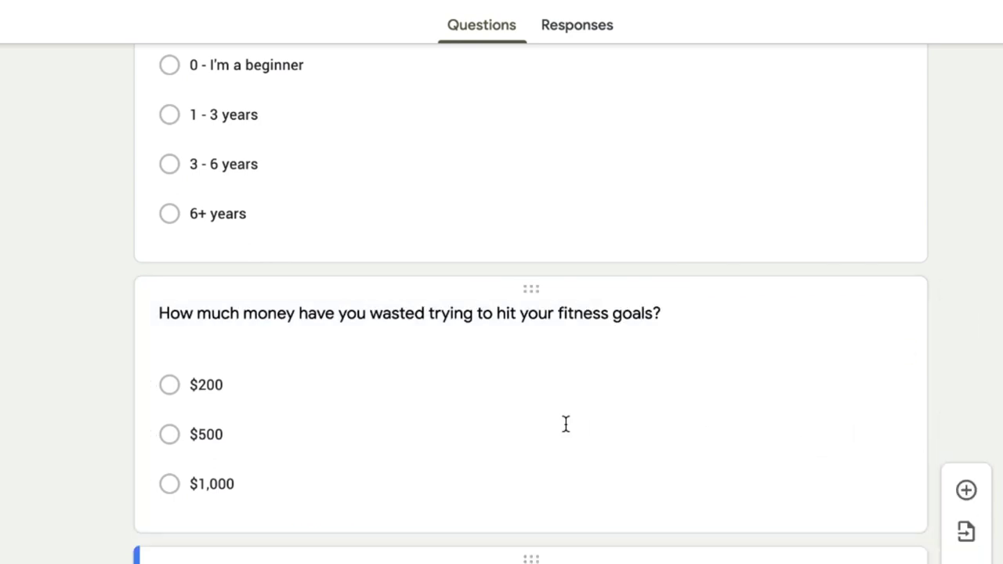
pyautogui.click(850, 423)
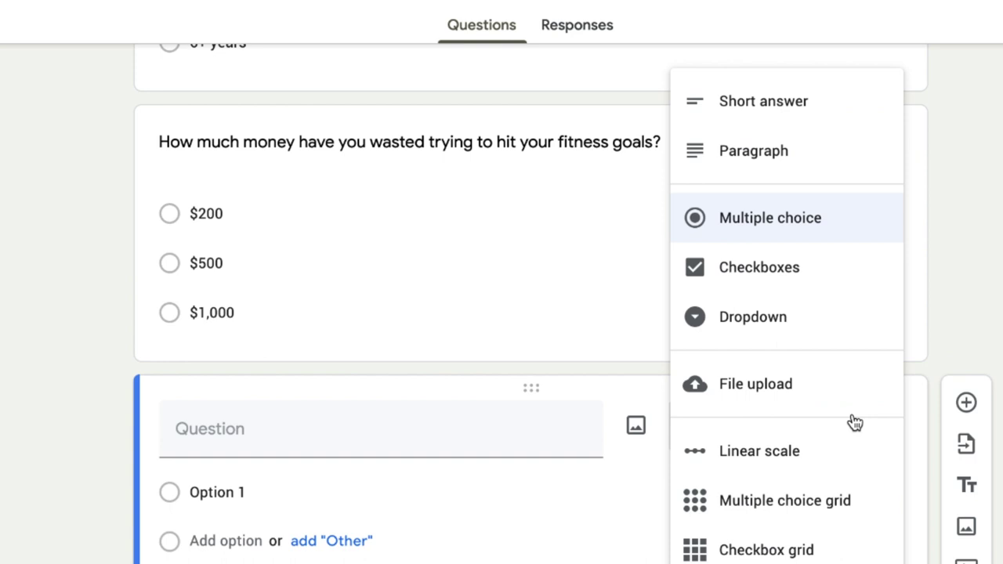
pyautogui.click(766, 154)
pyautogui.click(311, 472)
pyautogui.write('What ma')
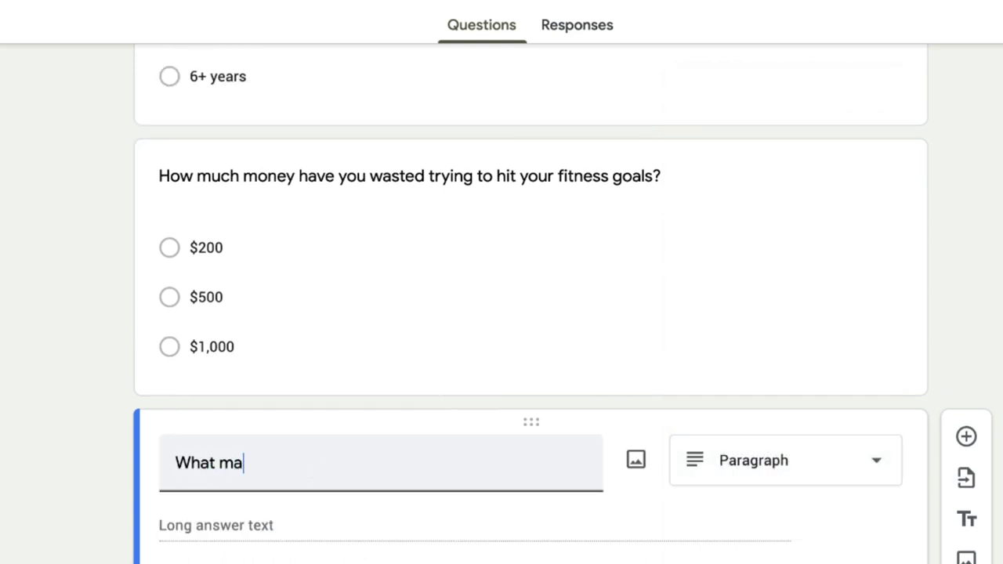
pyautogui.write('de you want to trans')
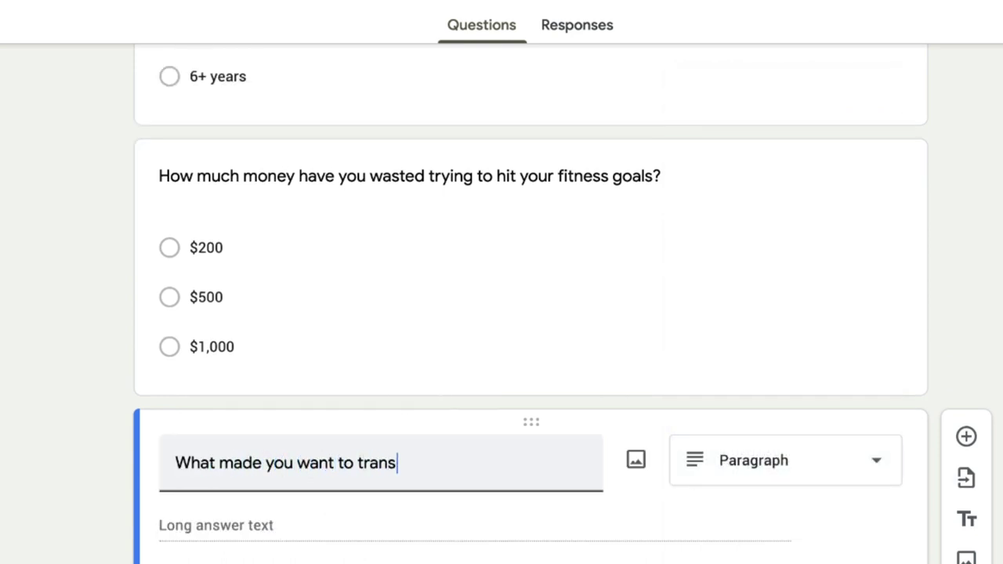
pyautogui.press('BackSpace')
pyautogui.press('BackSpace')
pyautogui.press('BackSpace')
pyautogui.press('BackSpace')
pyautogui.press('BackSpace')
pyautogui.write('get fit and tr')
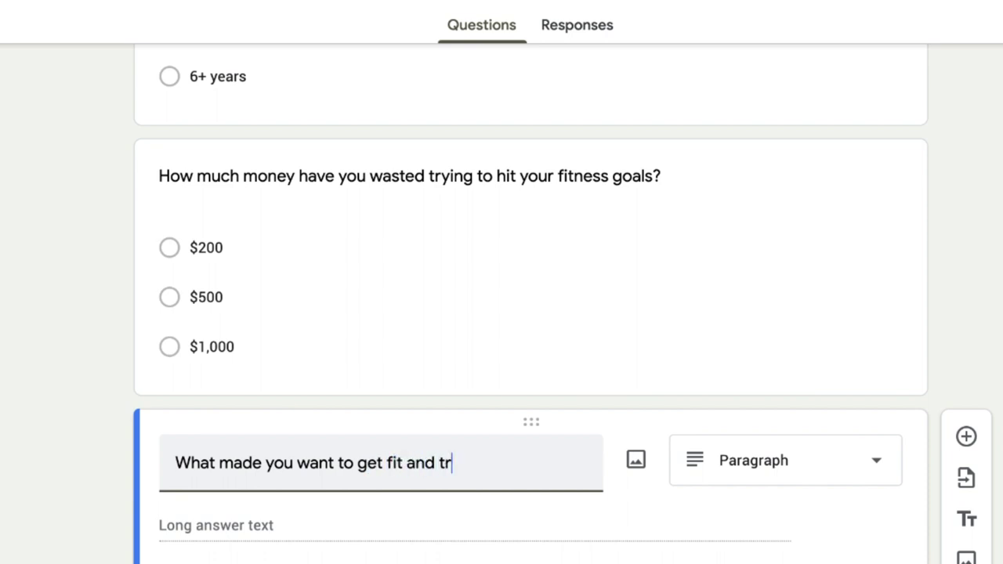
pyautogui.write('ansform your body?')
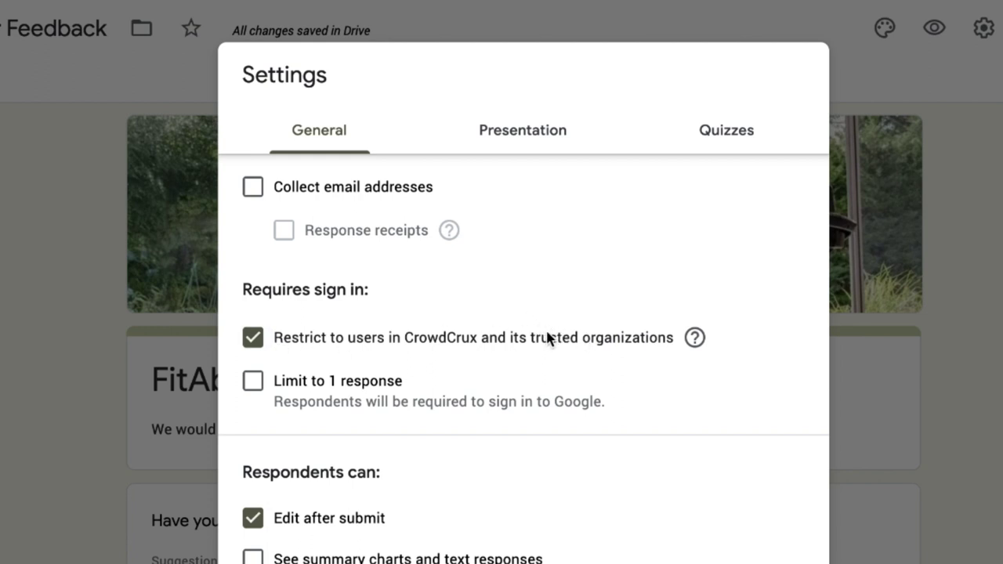
# Turn off organization-only access and Edit after submit, then save the form settings.
pyautogui.click(259, 337)
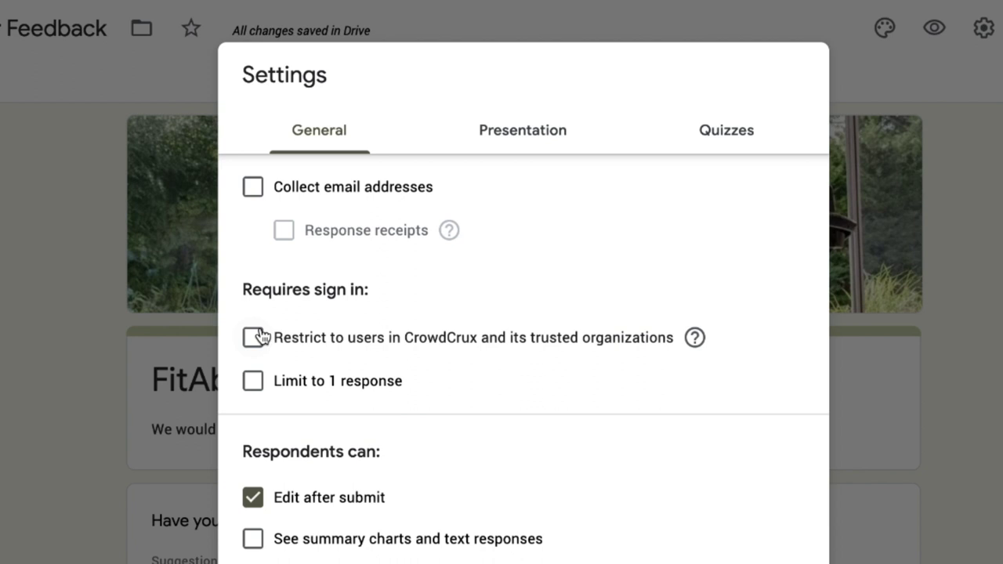
pyautogui.click(252, 499)
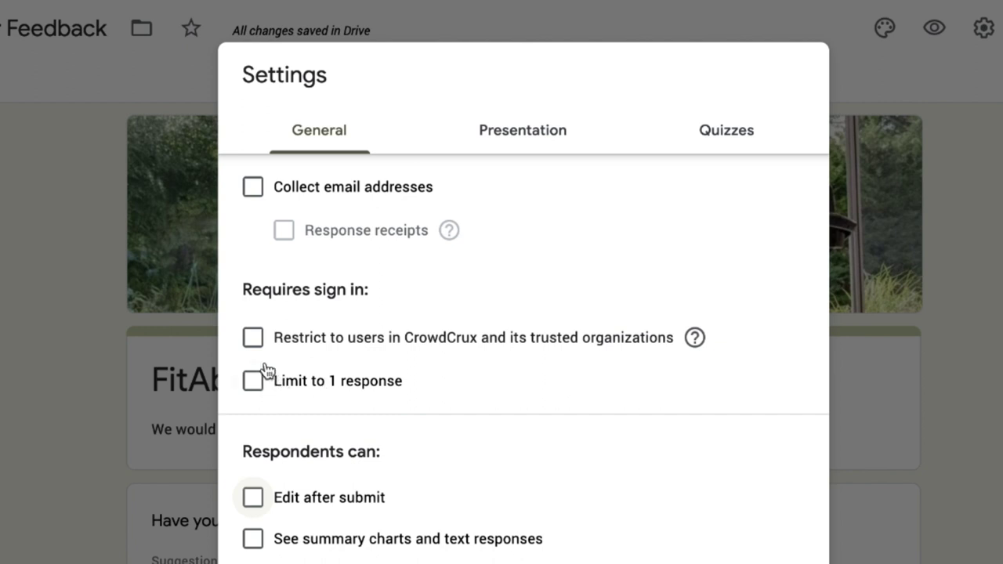
pyautogui.click(479, 134)
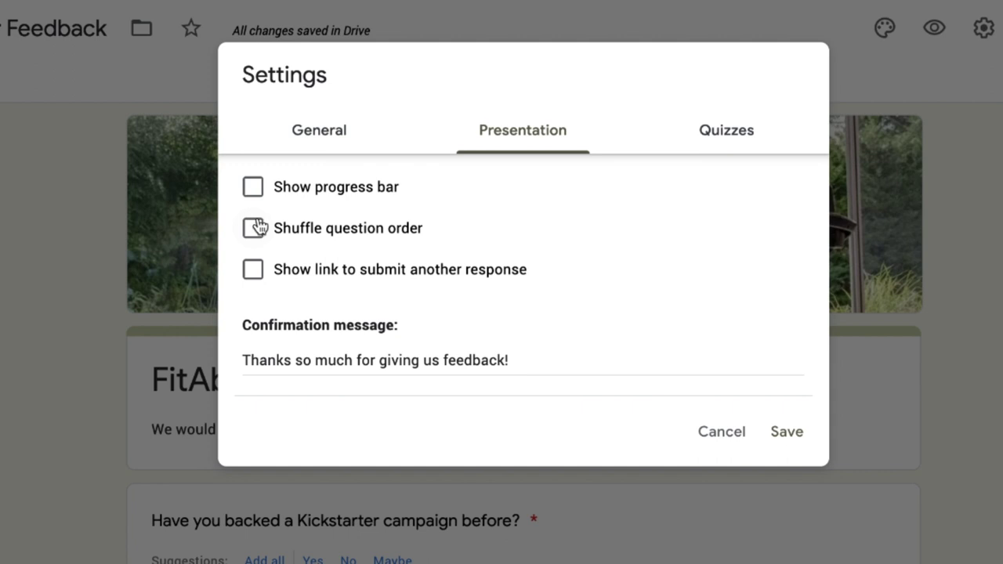
pyautogui.click(696, 128)
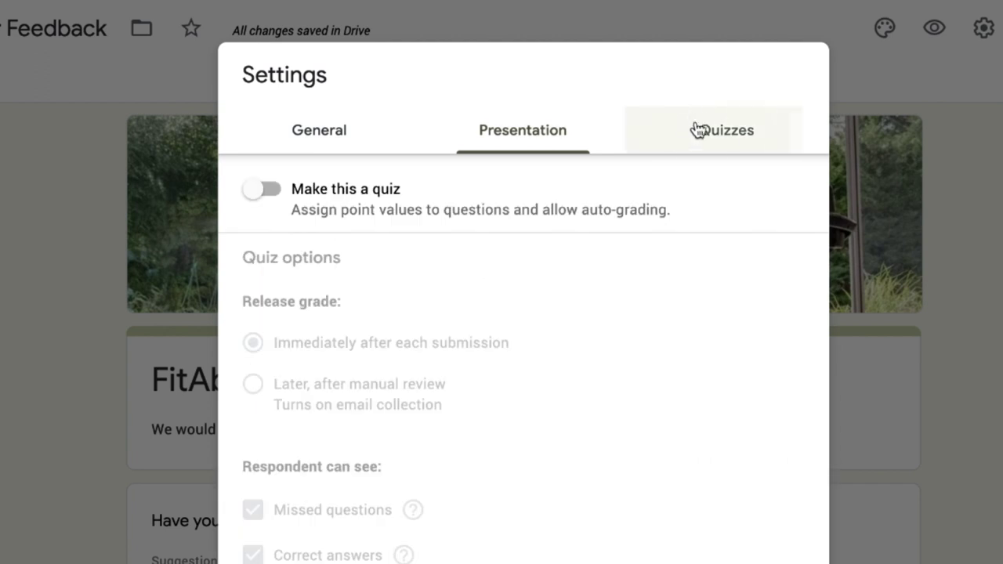
pyautogui.click(561, 134)
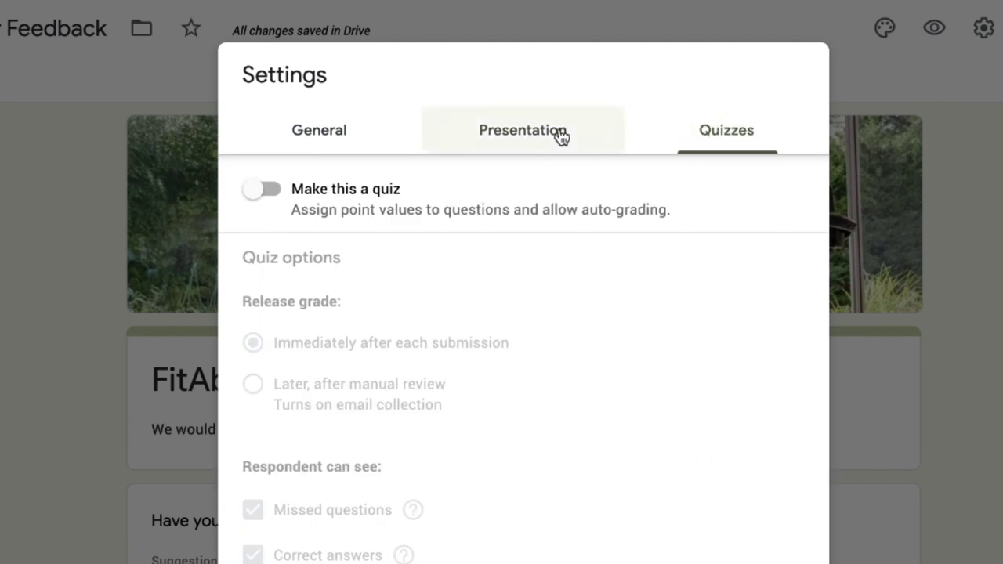
pyautogui.click(784, 431)
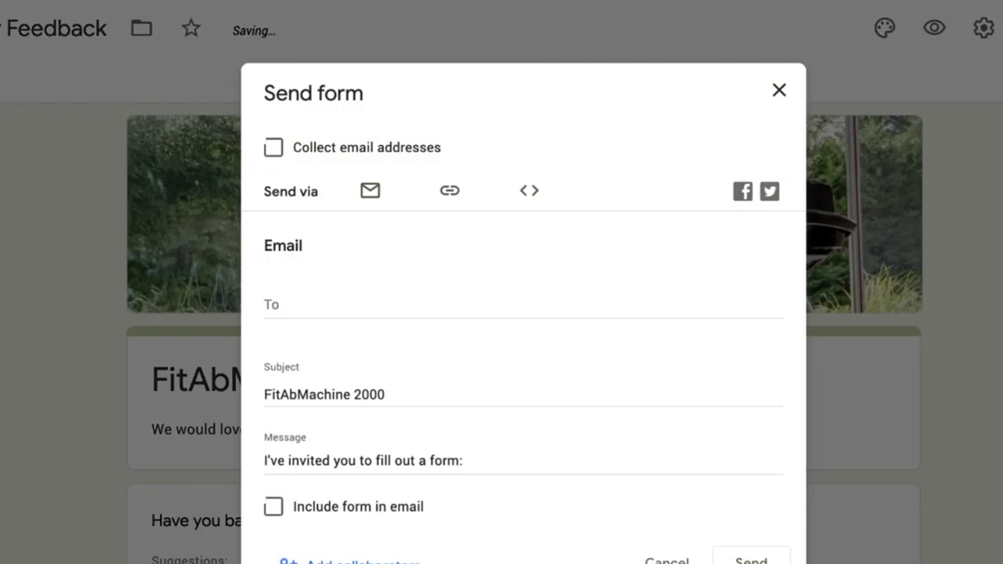
# Show the form's share link and switch on Shorten URL.
pyautogui.click(442, 182)
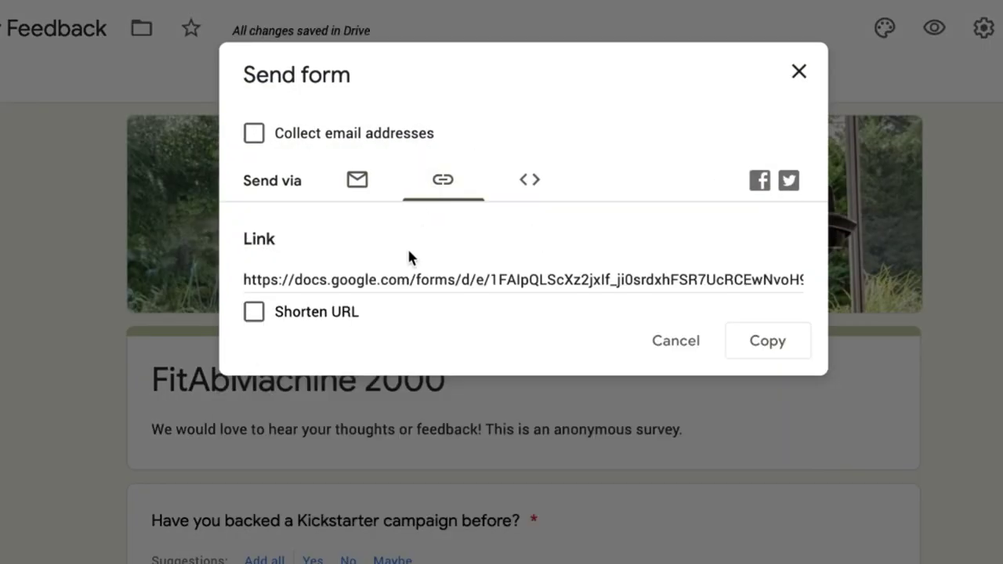
pyautogui.click(255, 312)
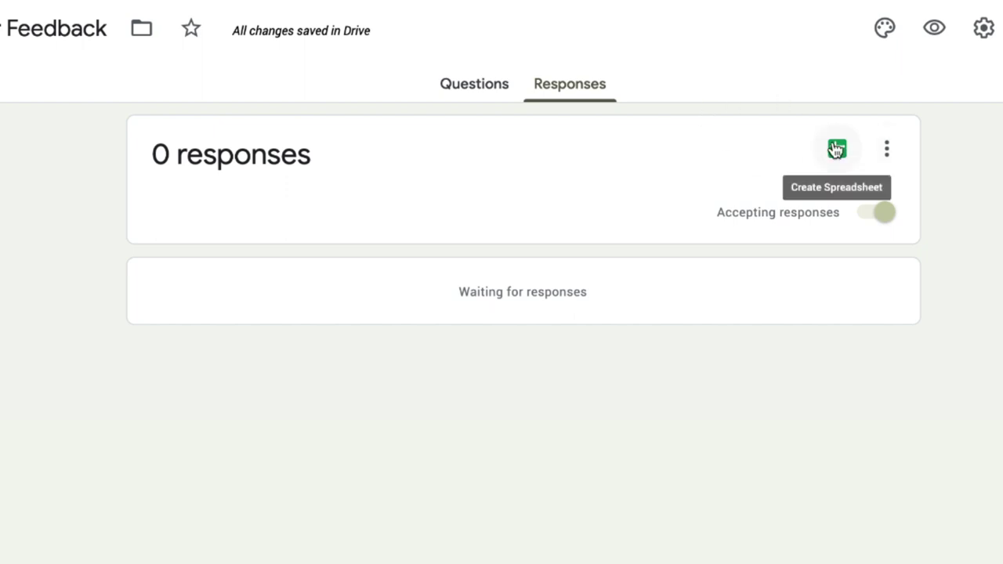
# Create a response spreadsheet named 'YouTube Video Sample Customer Feedback'.
pyautogui.click(835, 149)
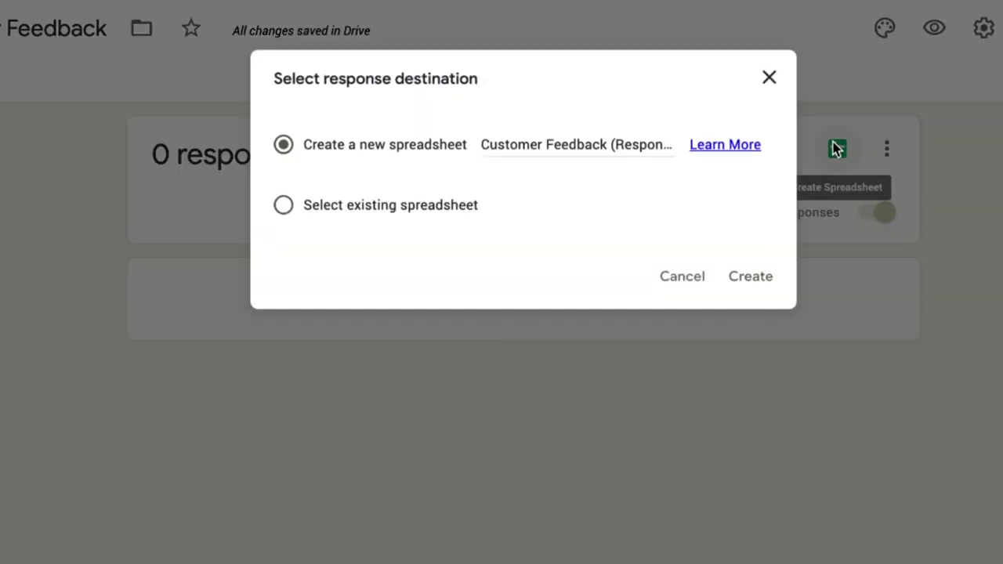
pyautogui.click(617, 135)
pyautogui.hotkey('ctrl', 'a')
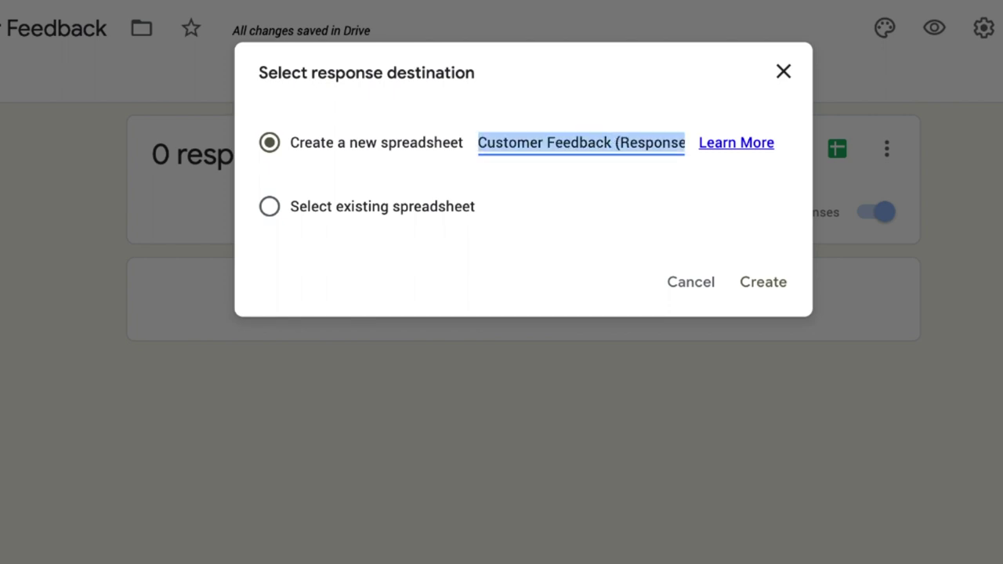
pyautogui.write('YouTube Video ')
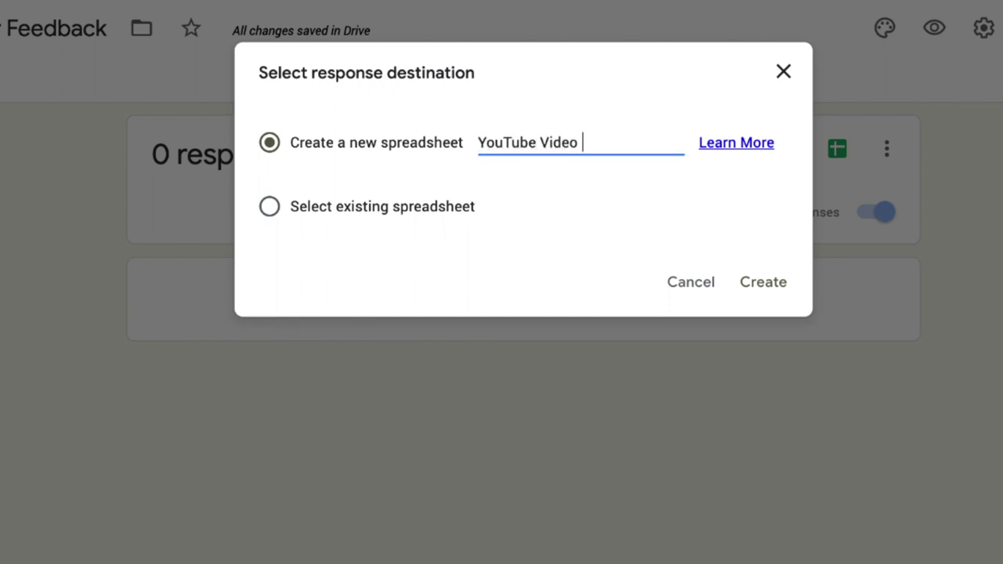
pyautogui.write('Sample Cus')
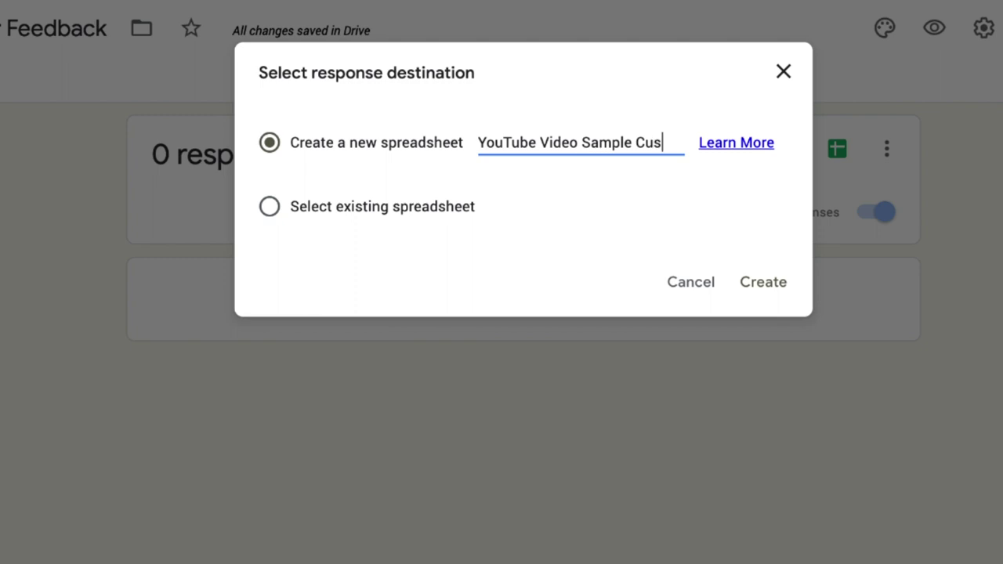
pyautogui.write('tomer Feeback')
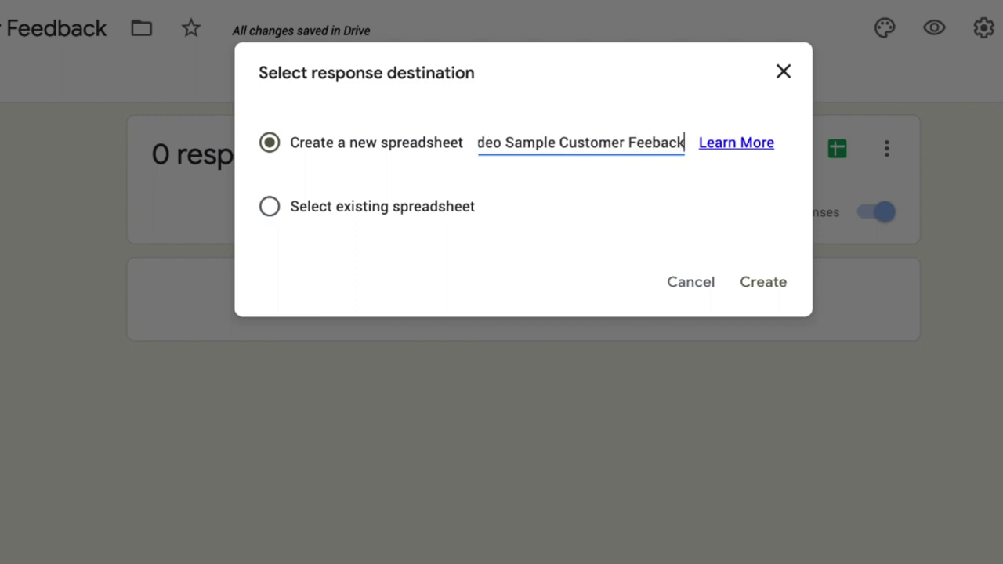
pyautogui.press('BackSpace')
pyautogui.press('BackSpace')
pyautogui.press('BackSpace')
pyautogui.press('BackSpace')
pyautogui.write('dback')
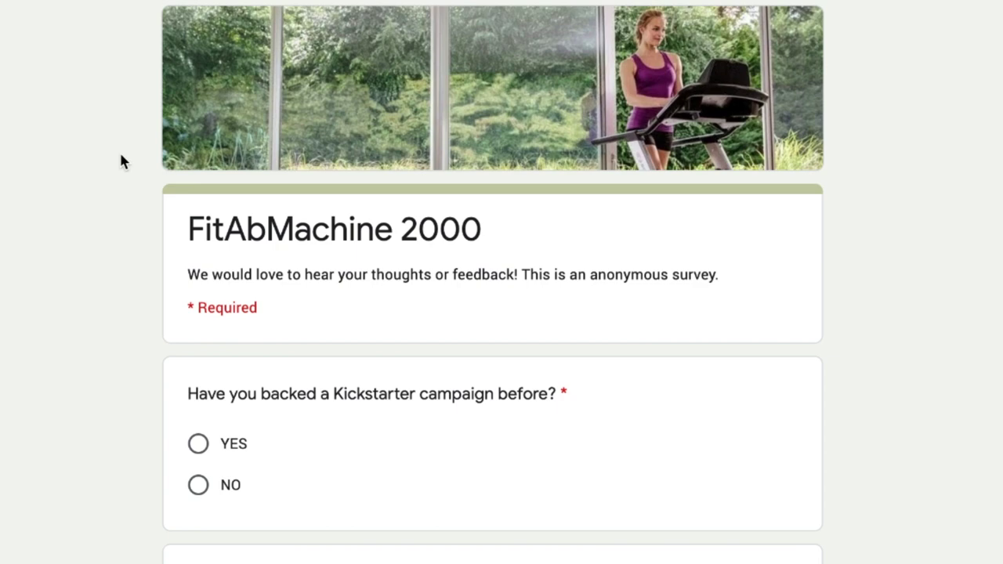
# Answer YES on Kickstarter, tick 'I want to build muscle', and list 'Bowflex traditional machine and a treadmill'.
pyautogui.scroll(-2, 122, 161)
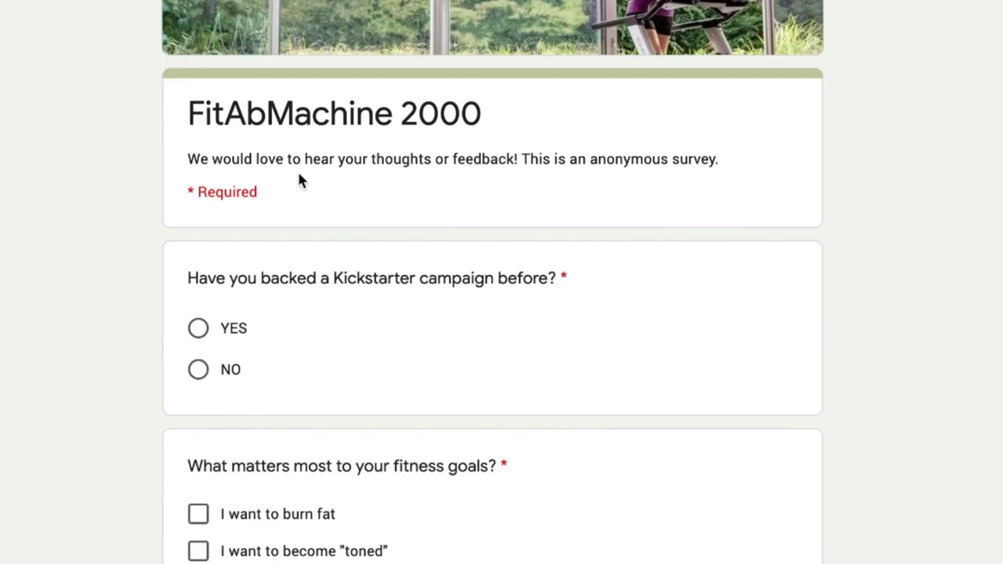
pyautogui.click(198, 328)
pyautogui.scroll(-5, 131, 523)
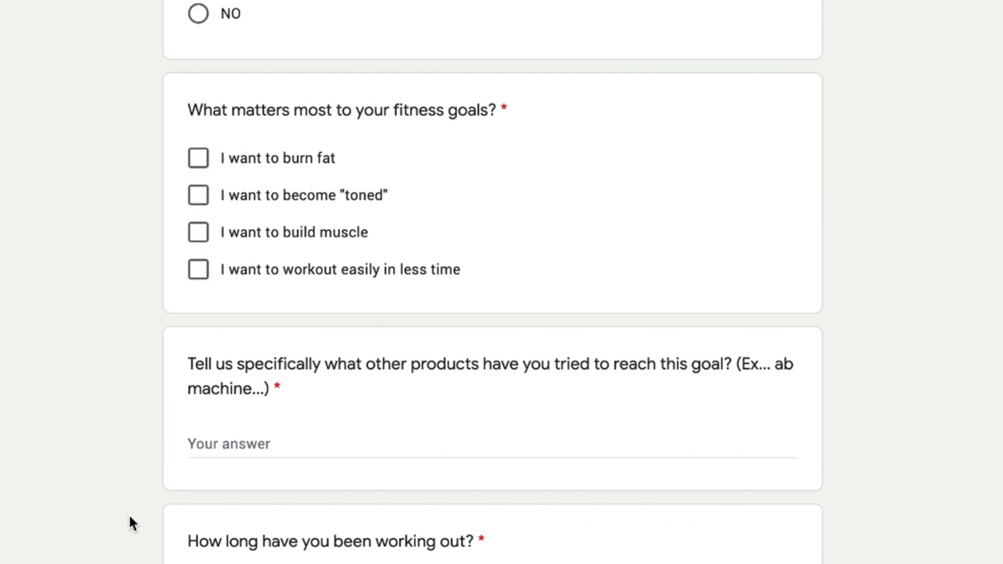
pyautogui.click(197, 232)
pyautogui.scroll(-2, 90, 402)
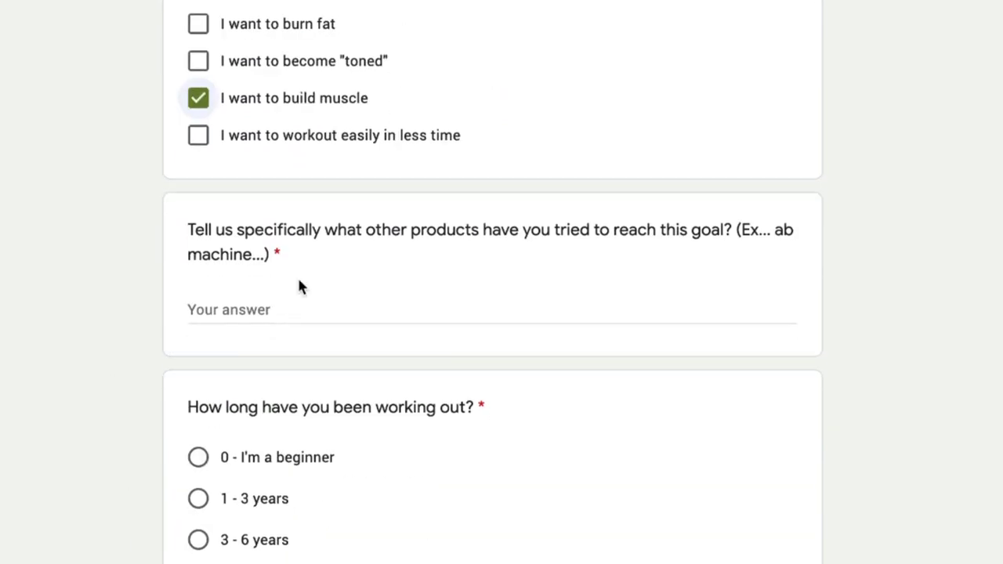
pyautogui.click(262, 309)
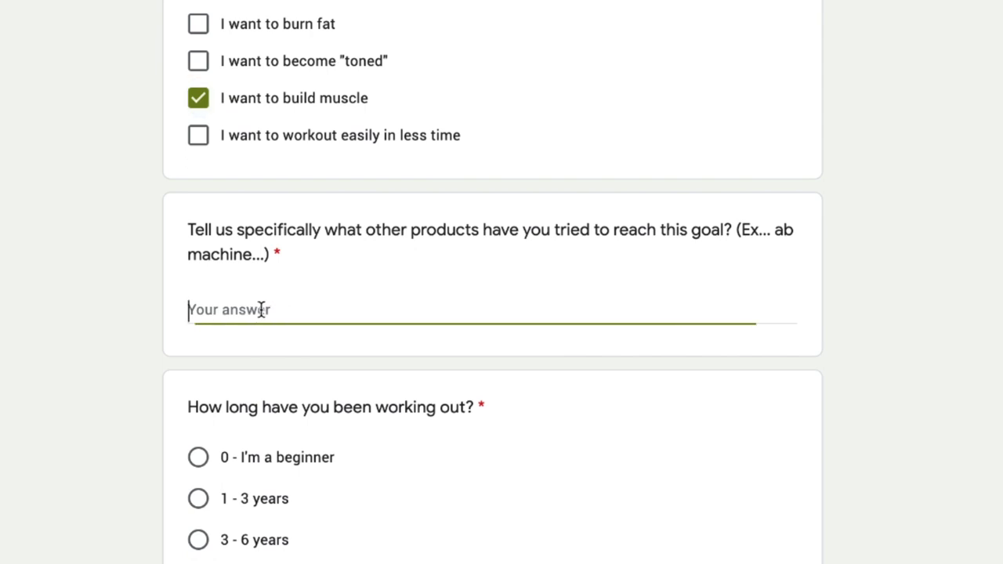
pyautogui.scroll(3, 261, 309)
pyautogui.scroll(-2, 261, 309)
pyautogui.write('B')
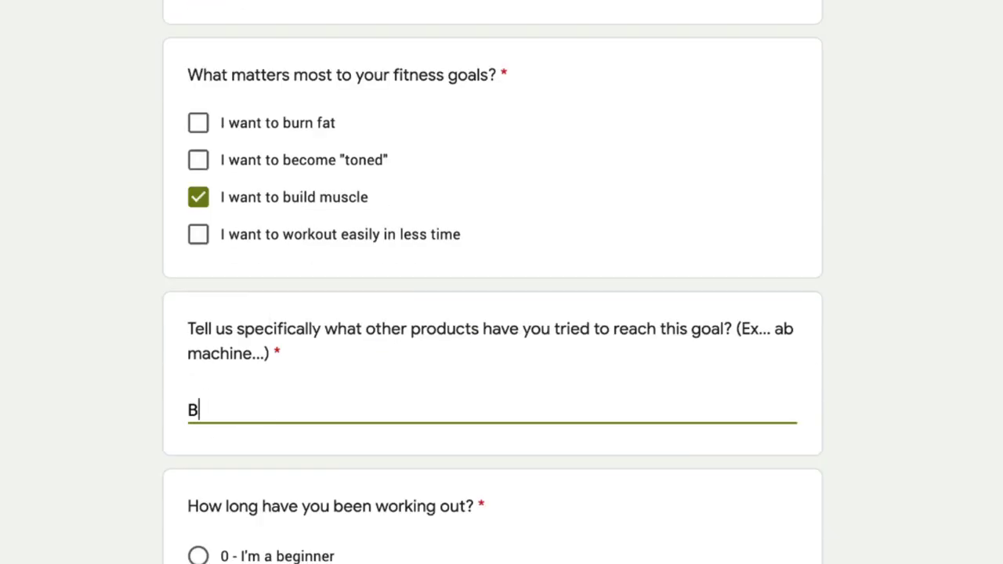
pyautogui.write('owflex traditional ')
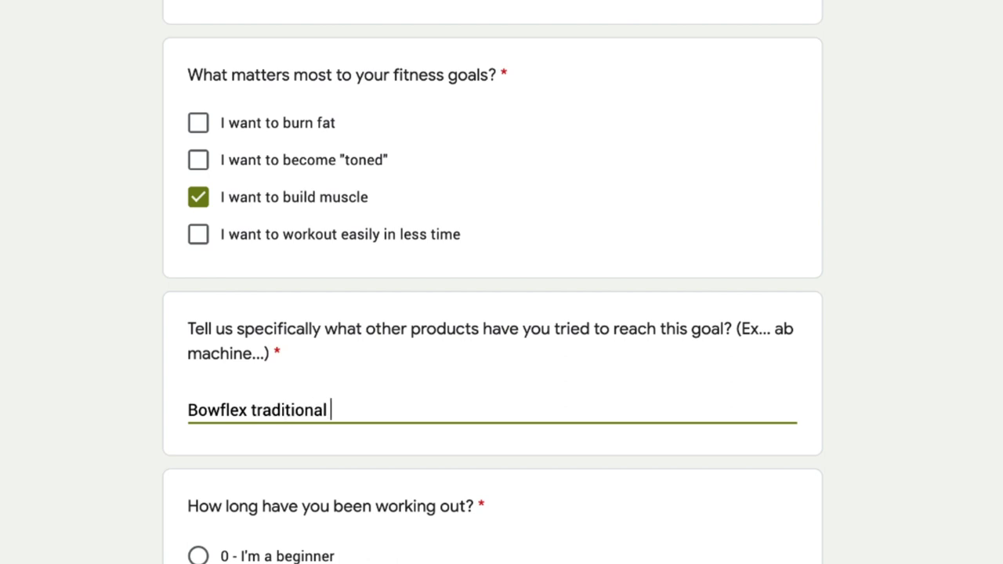
pyautogui.write('machine and a ')
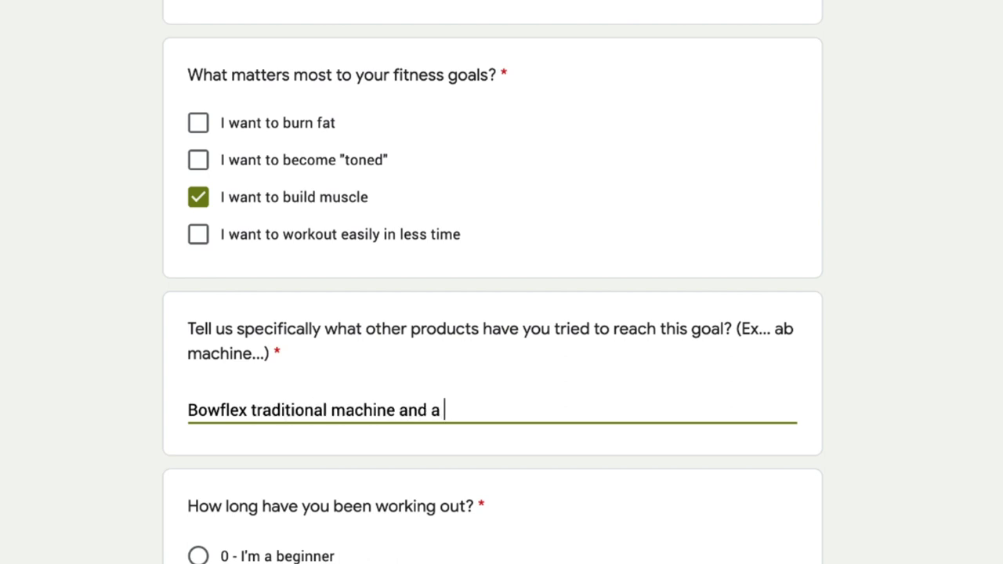
pyautogui.write('treadmill')
# Choose 3 - 6 years and $1,000, answer 'Level up my goals… be more healthy', then submit.
pyautogui.scroll(-3, 501, 314)
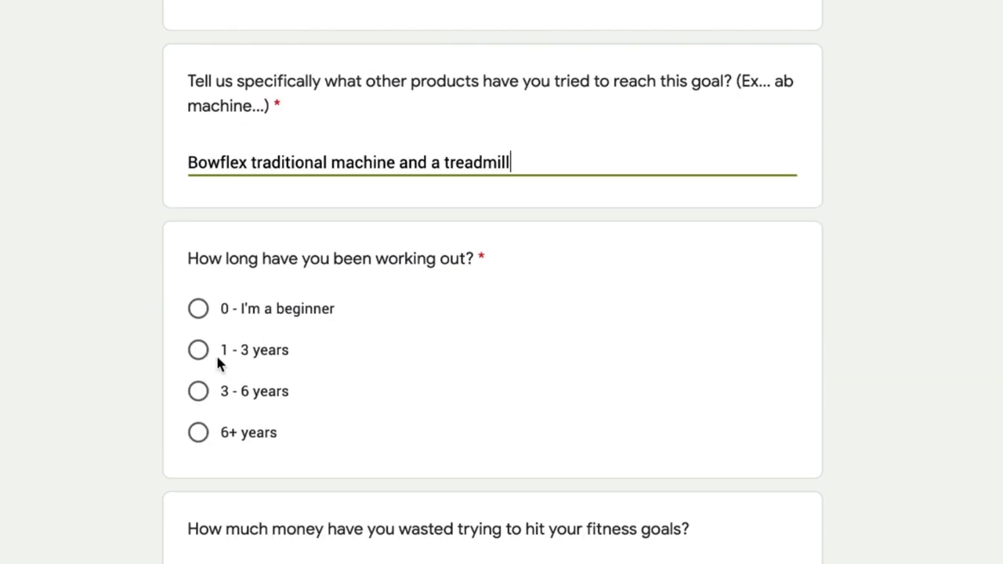
pyautogui.click(199, 391)
pyautogui.scroll(-3, 55, 350)
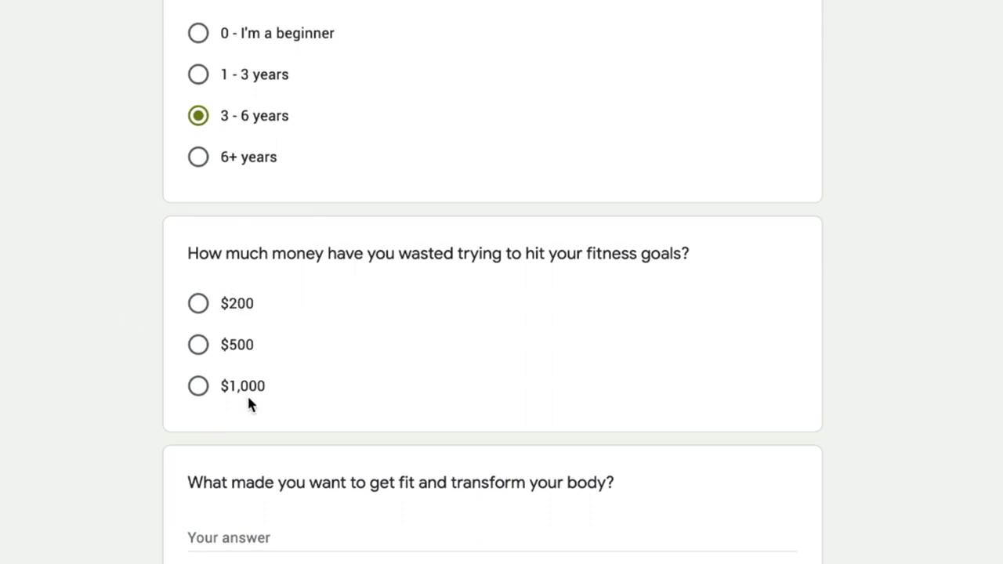
pyautogui.click(198, 391)
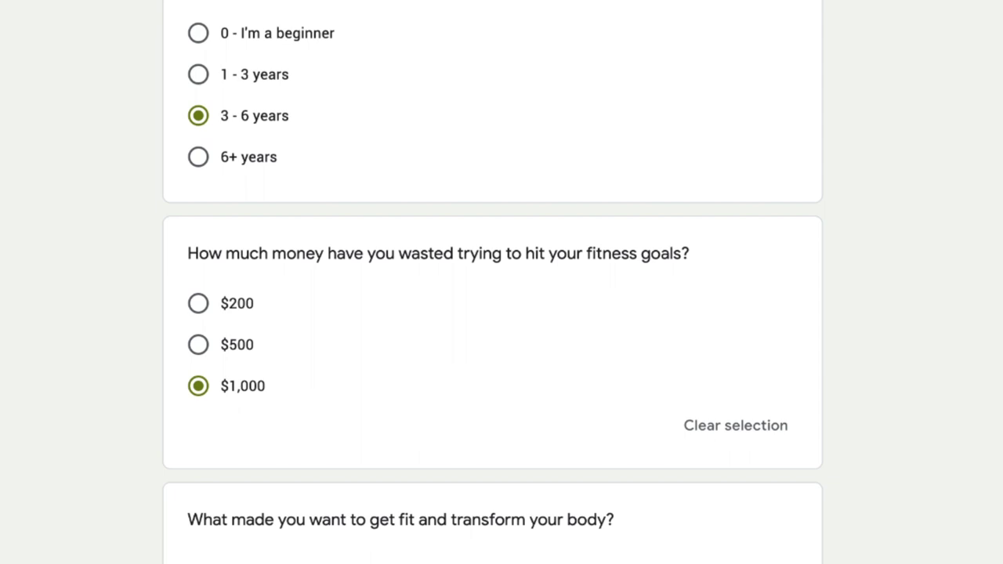
pyautogui.write('Level up my ')
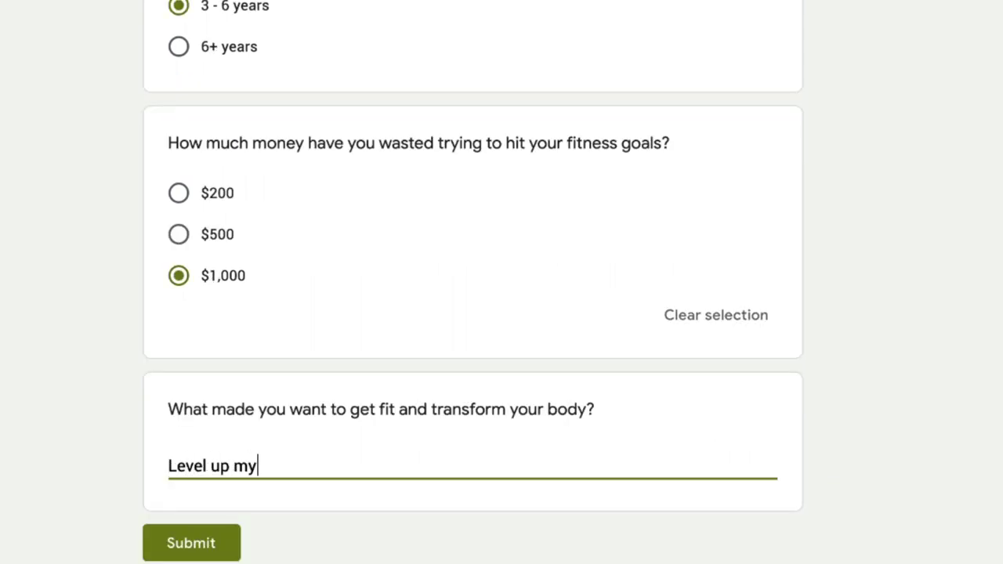
pyautogui.write('goals and become a bette')
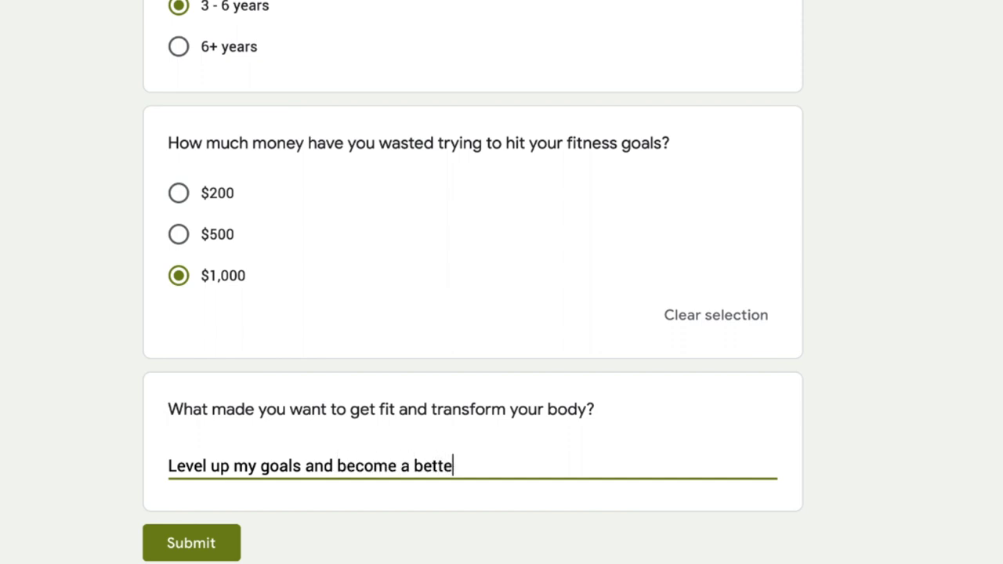
pyautogui.write('r person and be h')
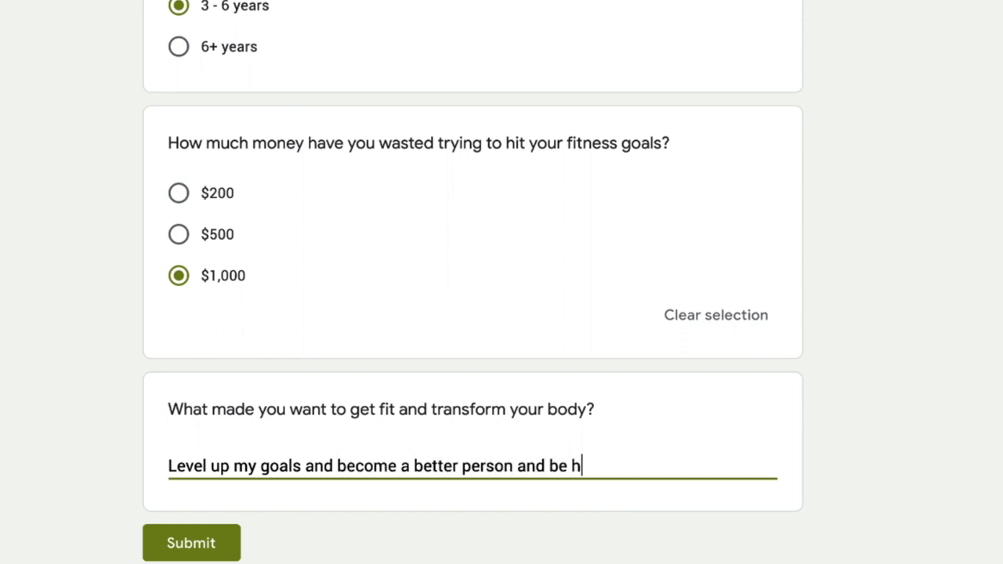
pyautogui.press('BackSpace')
pyautogui.write('more healthy')
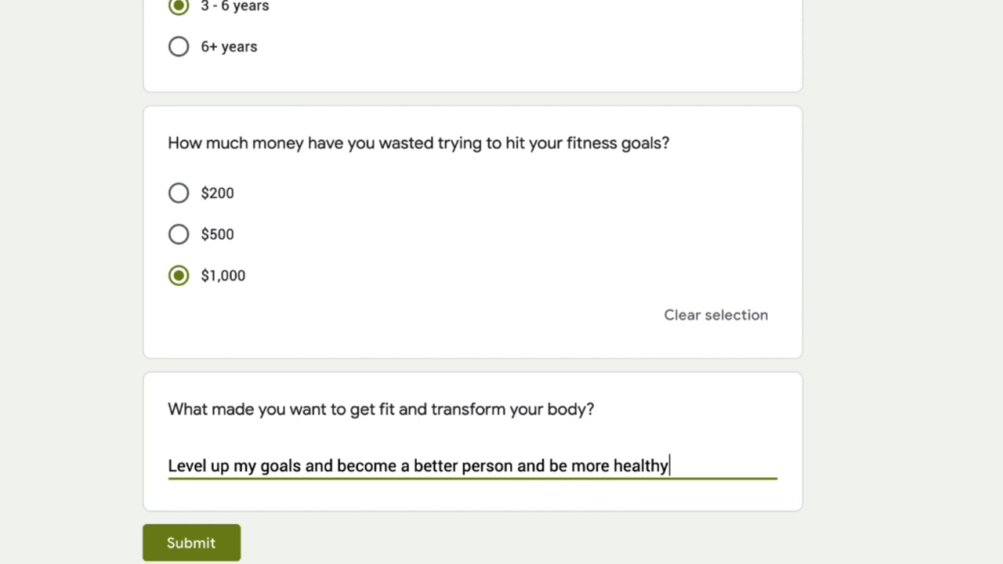
pyautogui.click(190, 548)
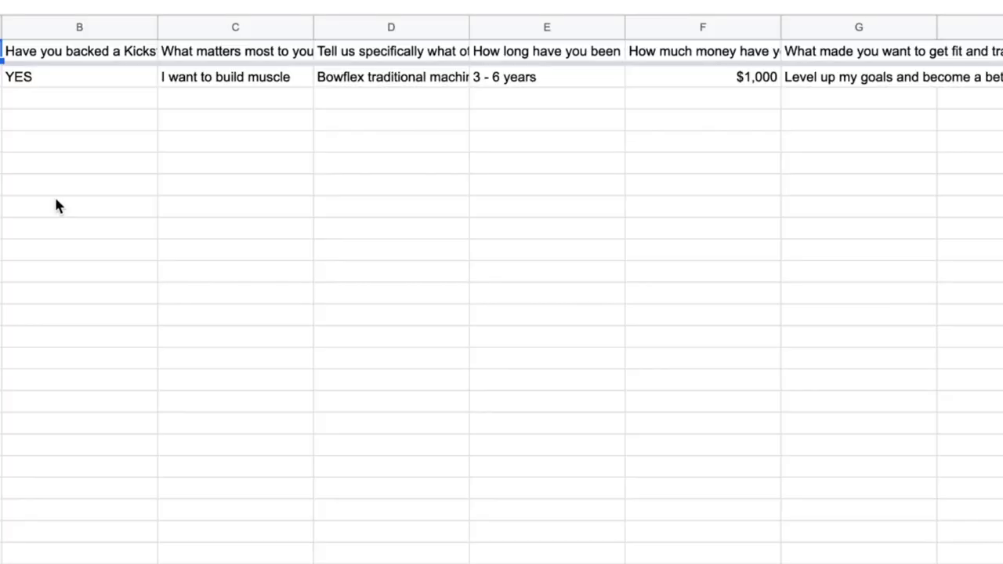
# Step across row 2 of the responses sheet to read each answer of the new submission.
pyautogui.click(55, 205)
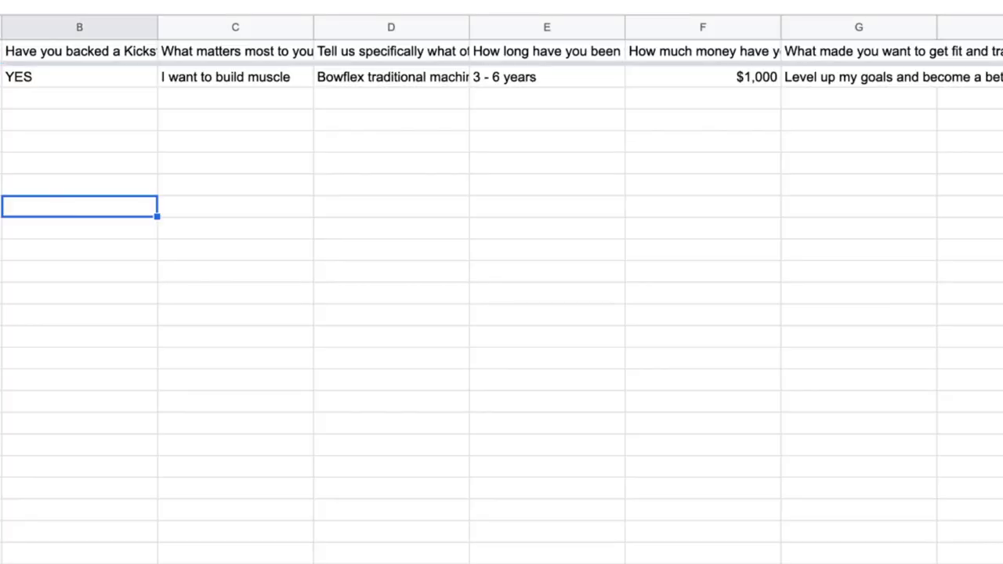
pyautogui.press('Up')
pyautogui.press('Up')
pyautogui.press('Up')
pyautogui.press('Right')
pyautogui.press('Right')
pyautogui.press('Right')
pyautogui.press('Right')
pyautogui.press('Right')
pyautogui.press('Right')
pyautogui.press('Right')
pyautogui.press('Right')
pyautogui.press('Right')
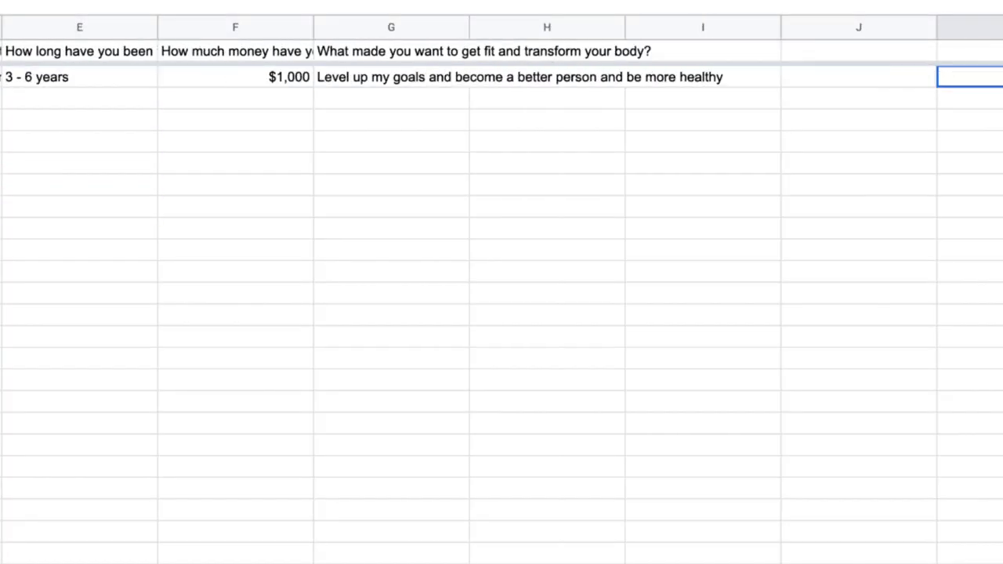
pyautogui.press('Left')
pyautogui.press('Left')
pyautogui.press('Left')
pyautogui.press('Left')
pyautogui.press('Left')
pyautogui.press('Left')
pyautogui.press('Left')
pyautogui.press('Left')
pyautogui.press('Left')
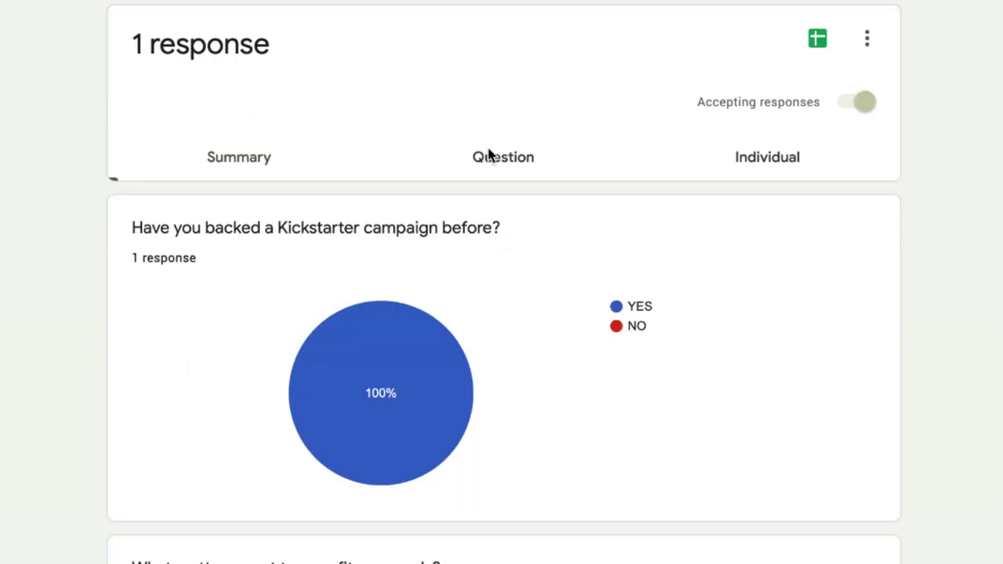
pyautogui.scroll(-6, 143, 374)
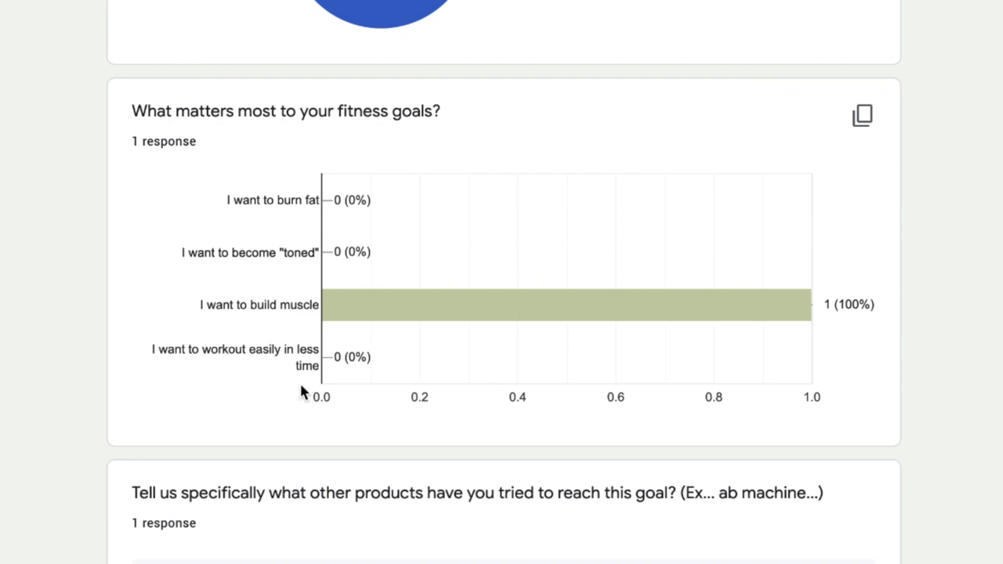
pyautogui.scroll(-12, 381, 329)
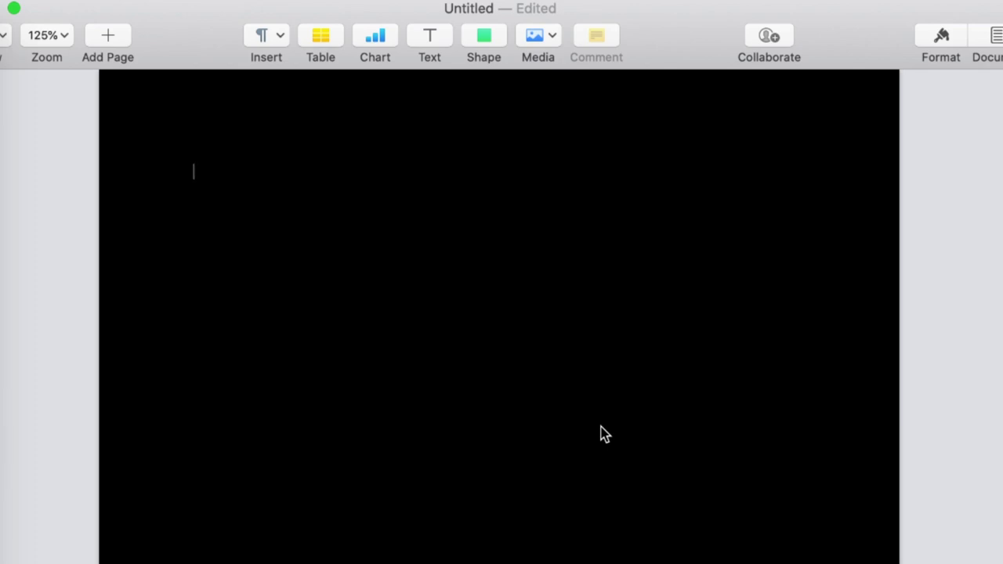
# Write the first subject line as 'Subject: Can you help me with this...'.
pyautogui.write('Subject:')
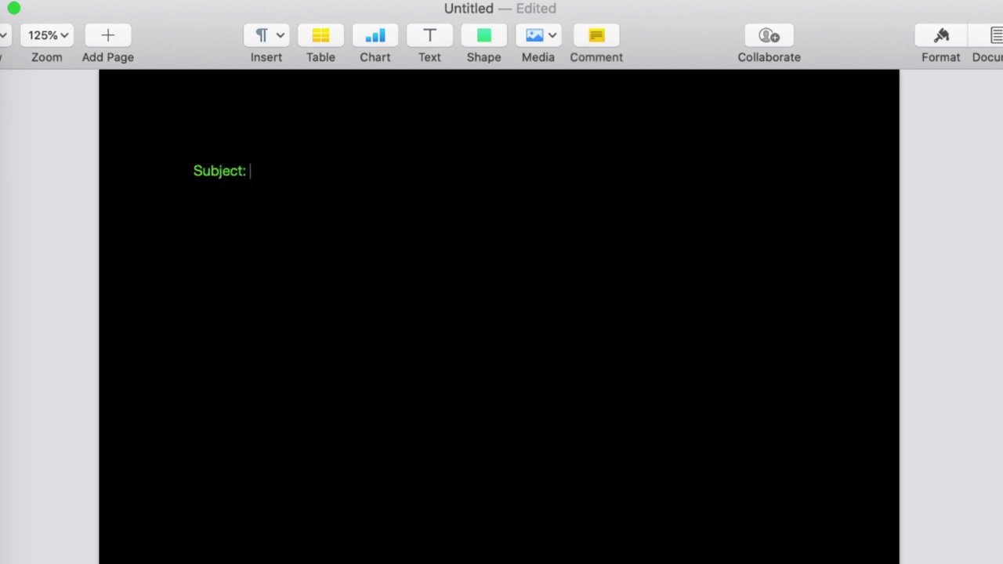
pyautogui.write(' Hey ___ - Wo')
pyautogui.press('BackSpace')
pyautogui.write('ould love your ')
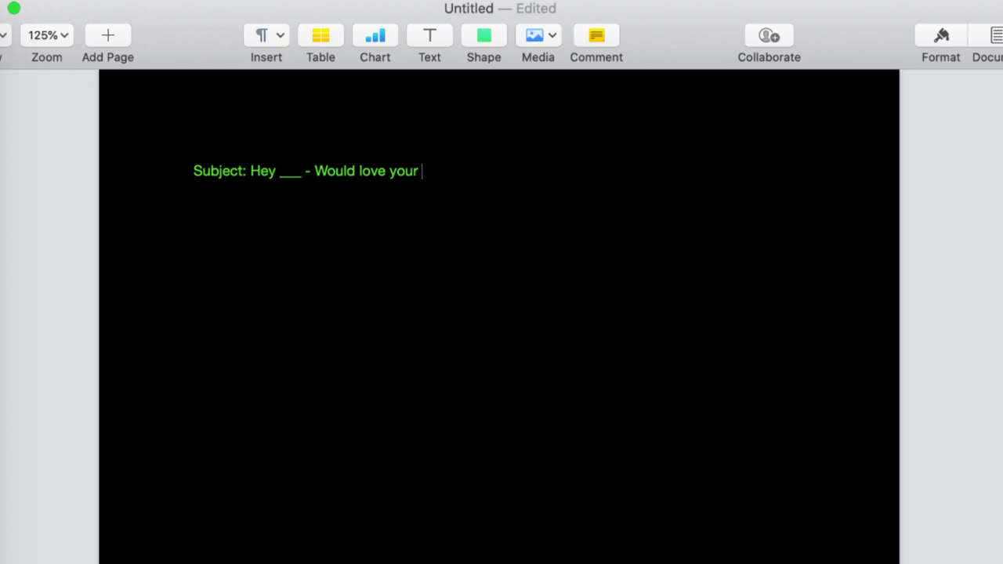
pyautogui.write('help...')
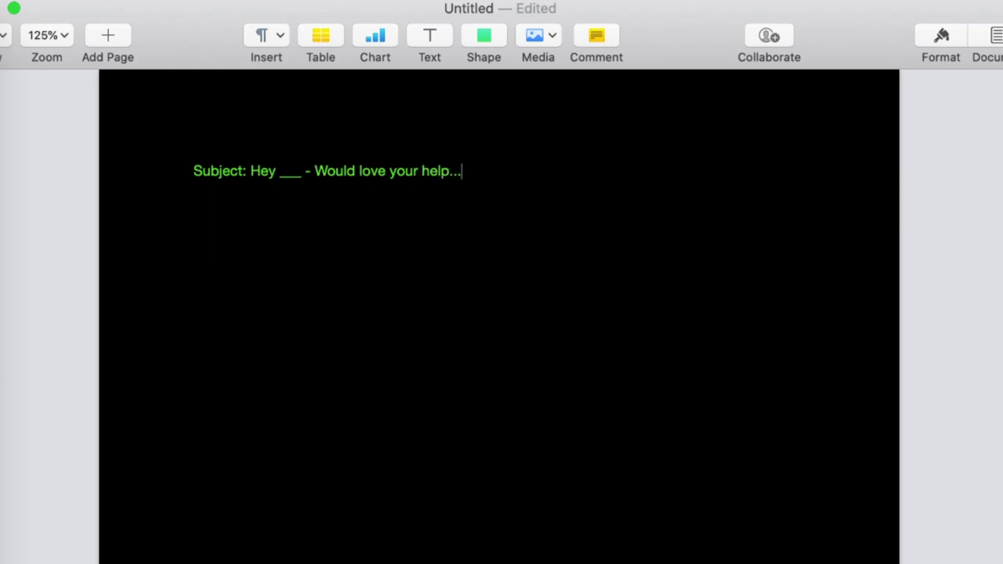
pyautogui.keyDown('shift'); pyautogui.click(324, 170); pyautogui.keyUp('shift')
pyautogui.write('Can you help me w')
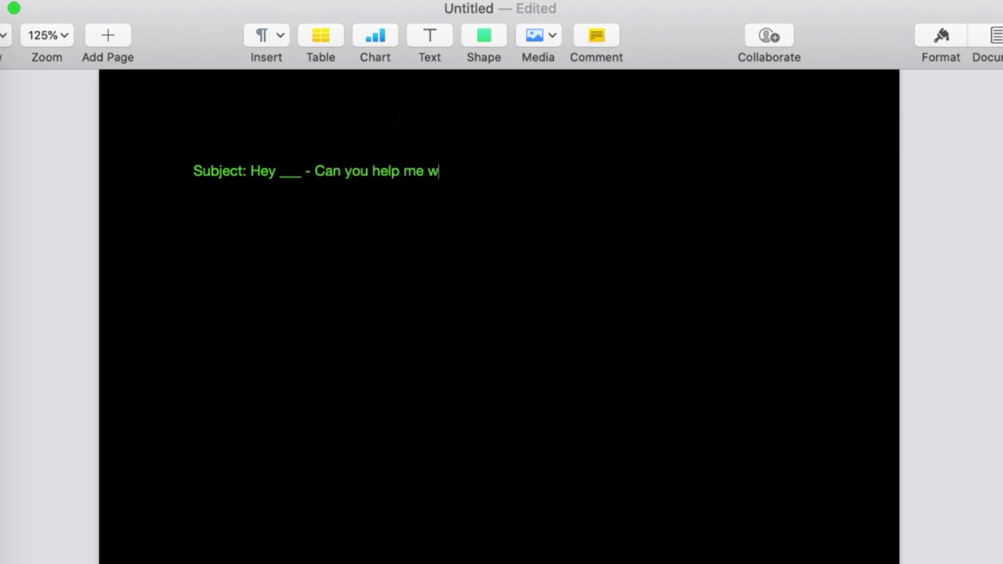
pyautogui.write('ith this...')
pyautogui.press('Return')
# Add subject lines 'Your feedback would mean SO MUCH' and 'Can I get your thoughts...'.
pyautogui.write('Seub')
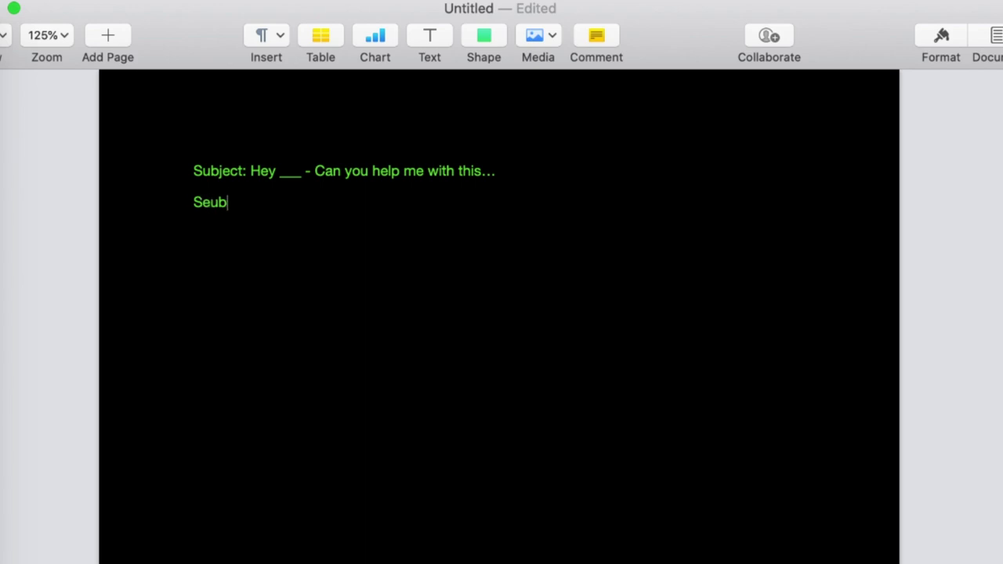
pyautogui.write('ject: Your feedback would mean SO MUCH')
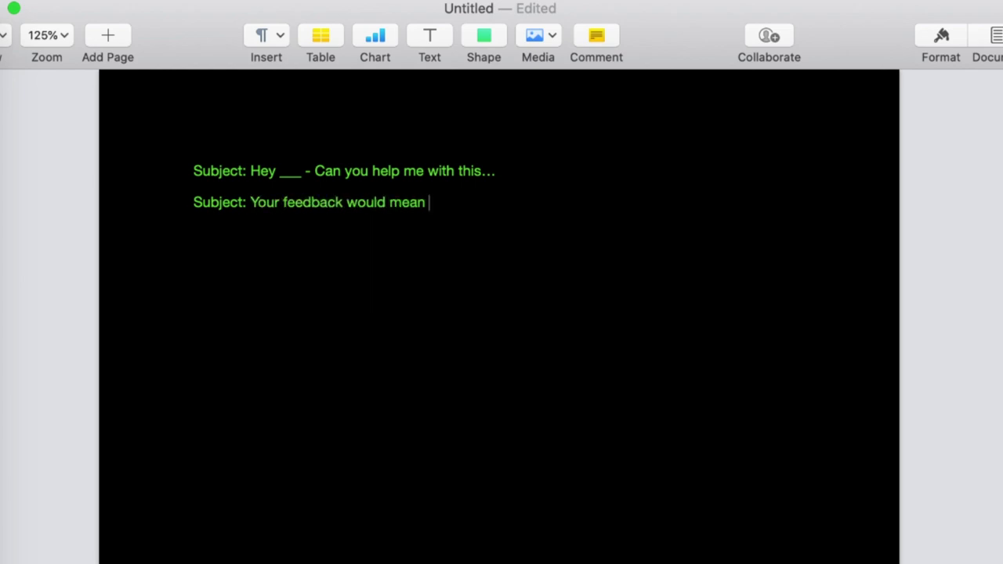
pyautogui.press('Return')
pyautogui.press('Return')
pyautogui.write('Siub')
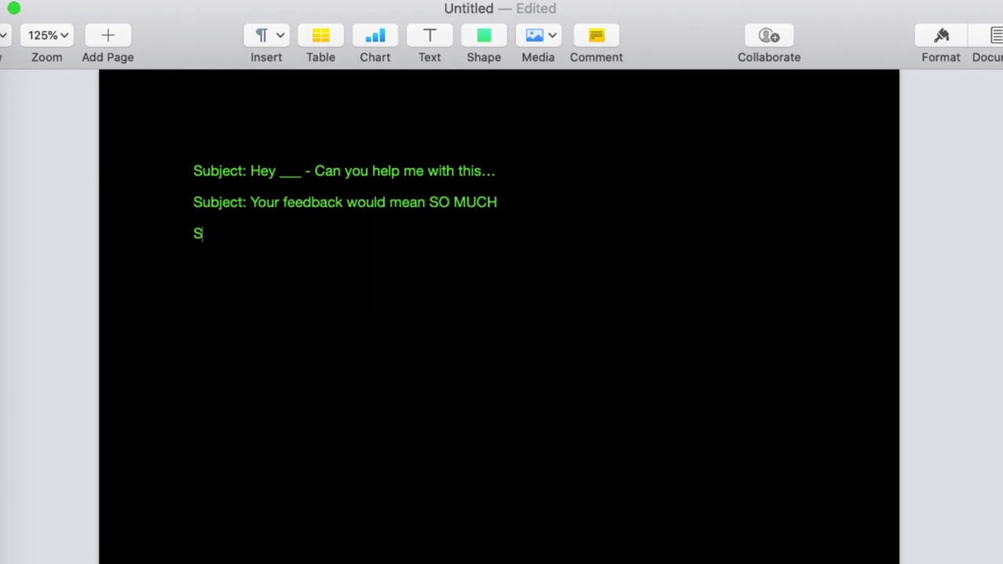
pyautogui.press('BackSpace')
pyautogui.press('BackSpace')
pyautogui.press('BackSpace')
pyautogui.write('ubject:')
pyautogui.write('Can I get yo')
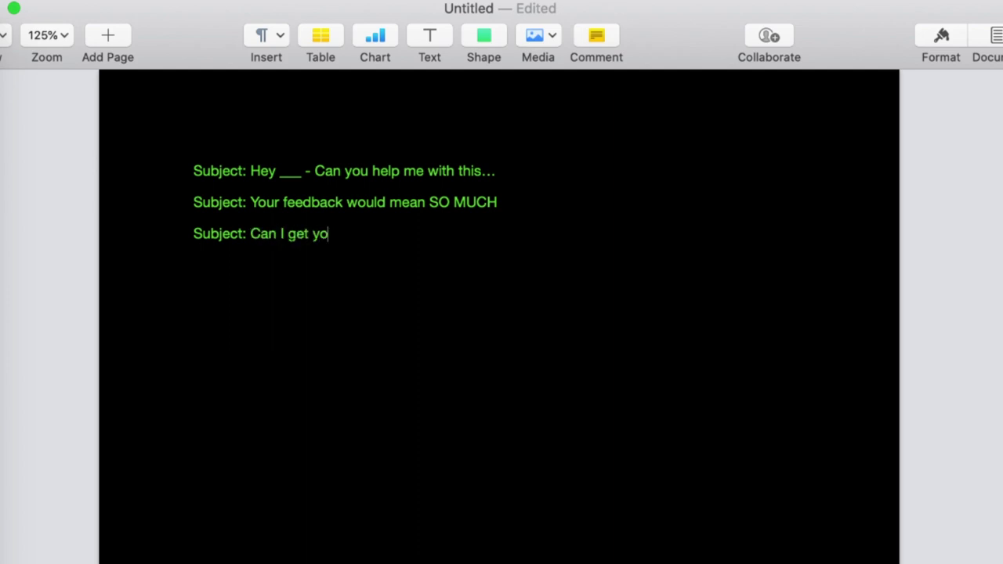
pyautogui.write('ur thoughts...')
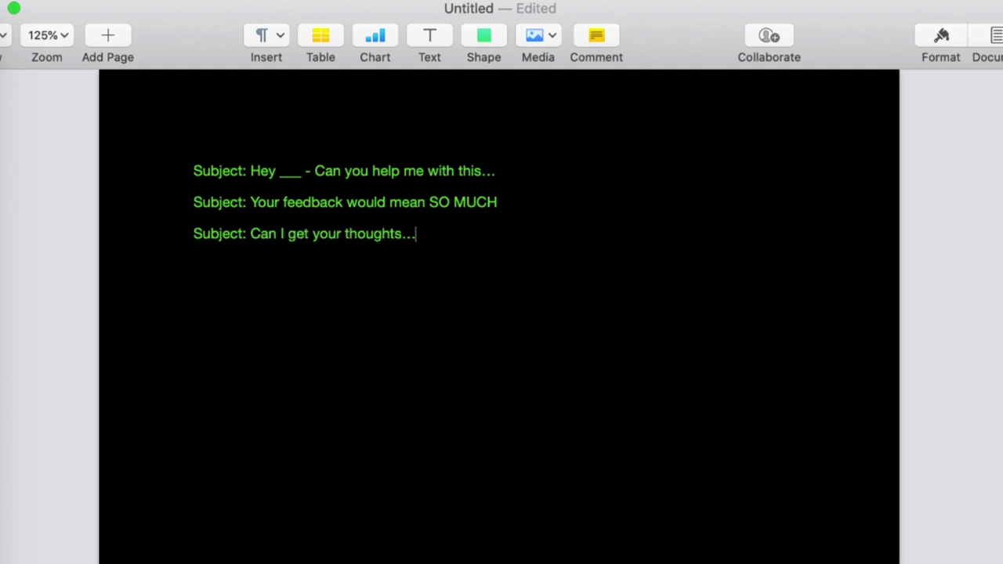
pyautogui.press('Return')
pyautogui.press('Return')
# Type the 'Message:' heading, the 'Hey ___,' greeting and the thank-you-for-your-support line.
pyautogui.write('Message')
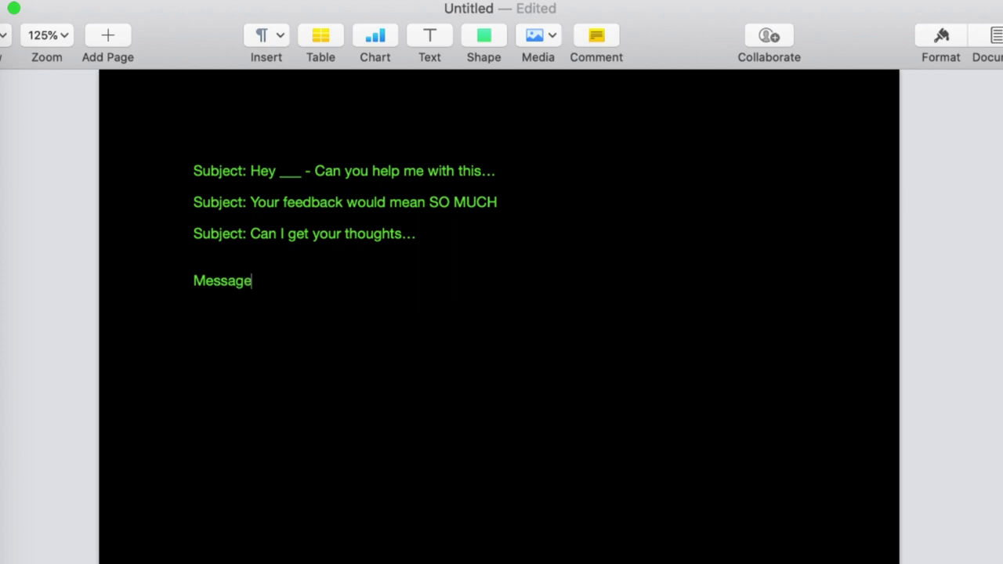
pyautogui.write(':')
pyautogui.press('Return')
pyautogui.write('Hey ___,')
pyautogui.press('Return')
pyautogui.write('Than')
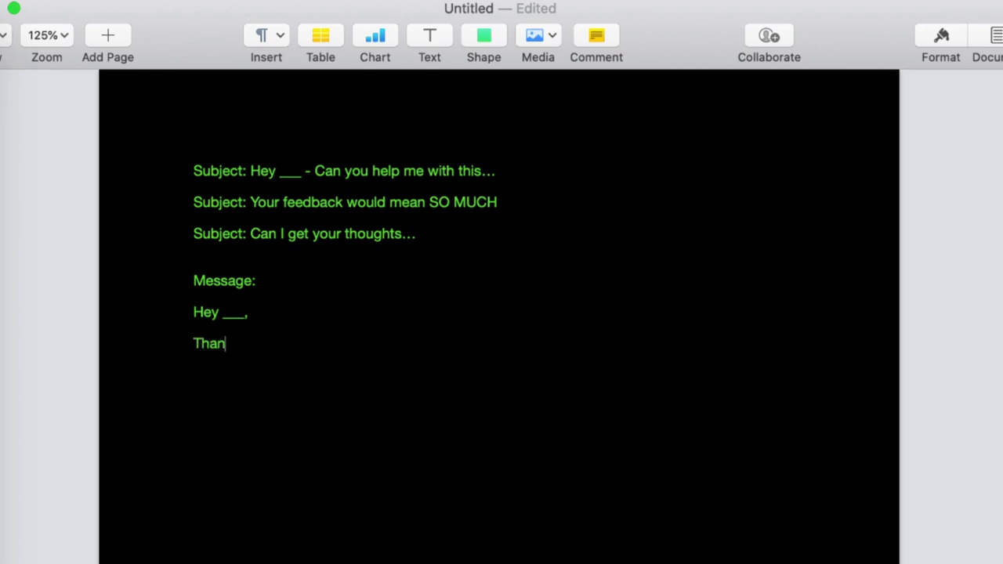
pyautogui.write('k you so much for your sup')
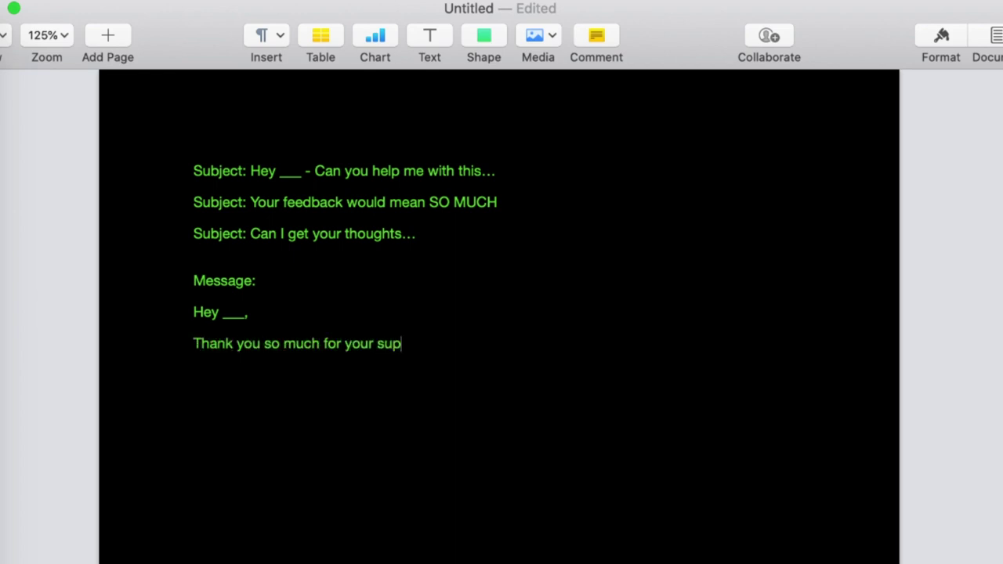
pyautogui.write('port up until this point!')
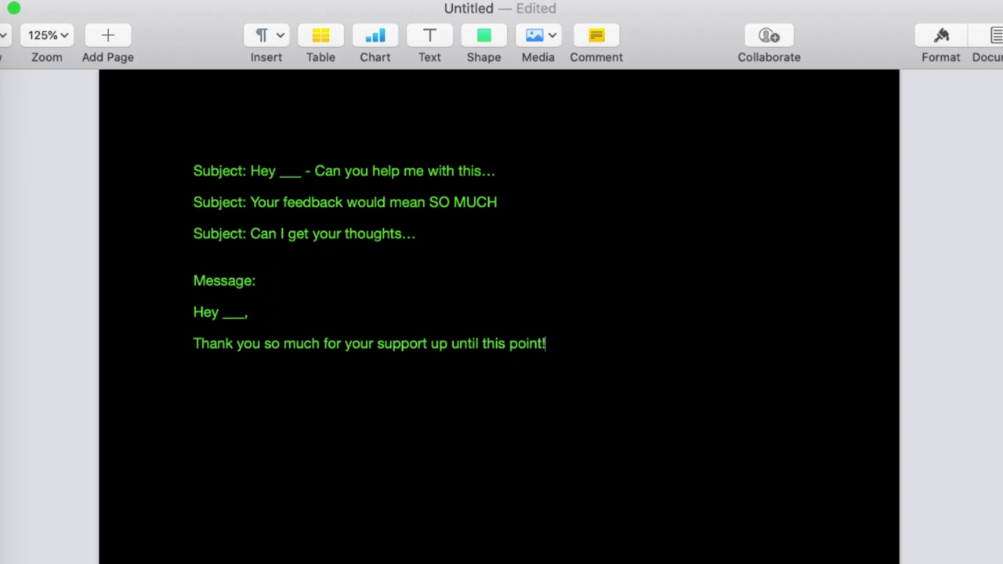
pyautogui.press('Return')
# Add the sentence about a short anonymous survey to better understand the community.
pyautogui.write("I've put together a short survey to ")
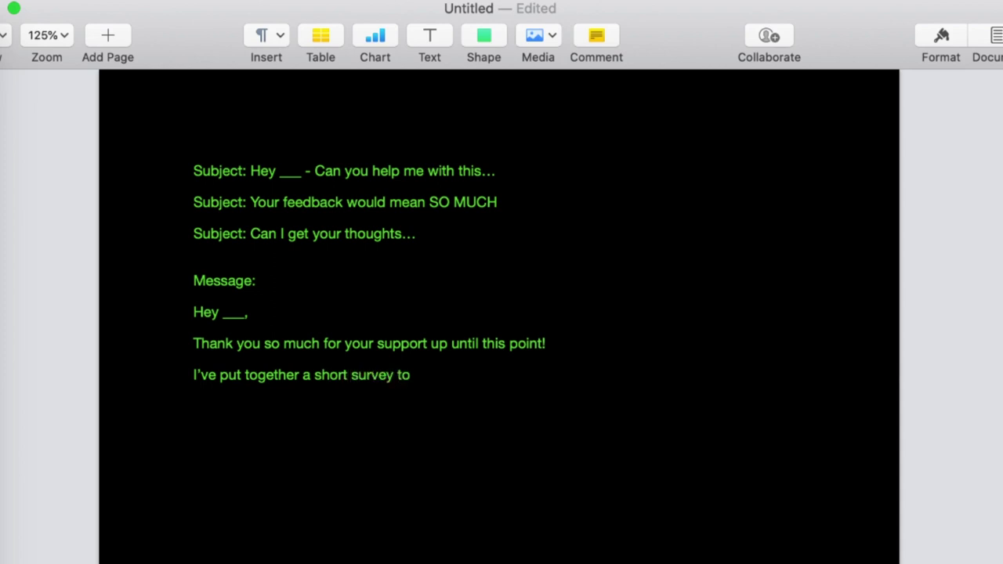
pyautogui.write('get a better sense ')
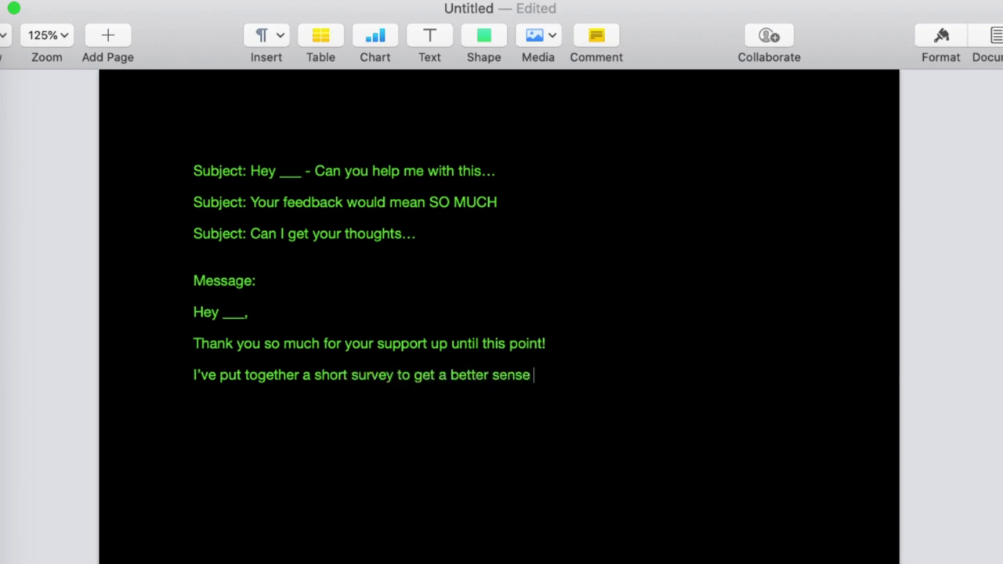
pyautogui.write('of the community')
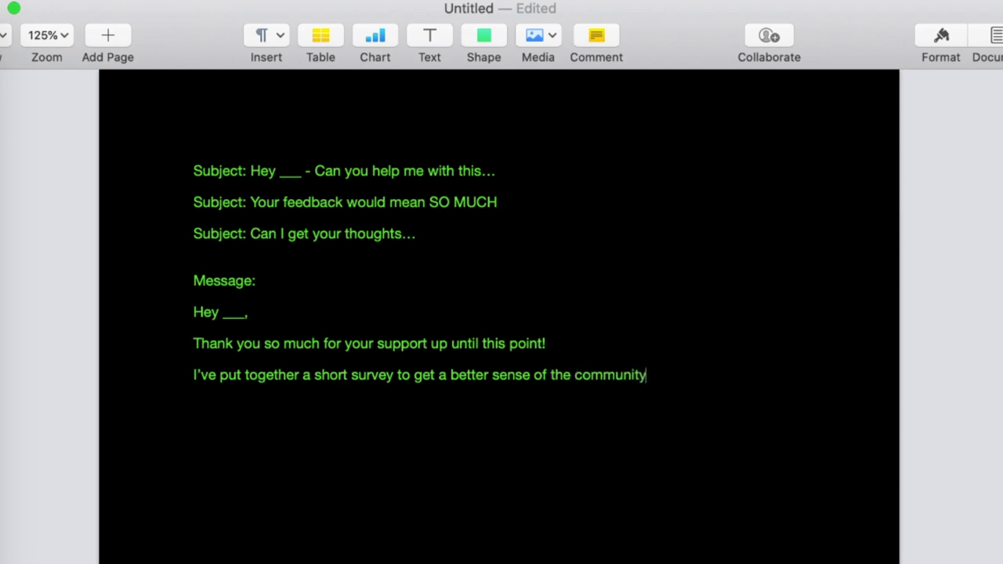
pyautogui.write(' a')
pyautogui.press('BackSpace')
pyautogui.write('.')
pyautogui.click(353, 376)
pyautogui.write('anonymous')
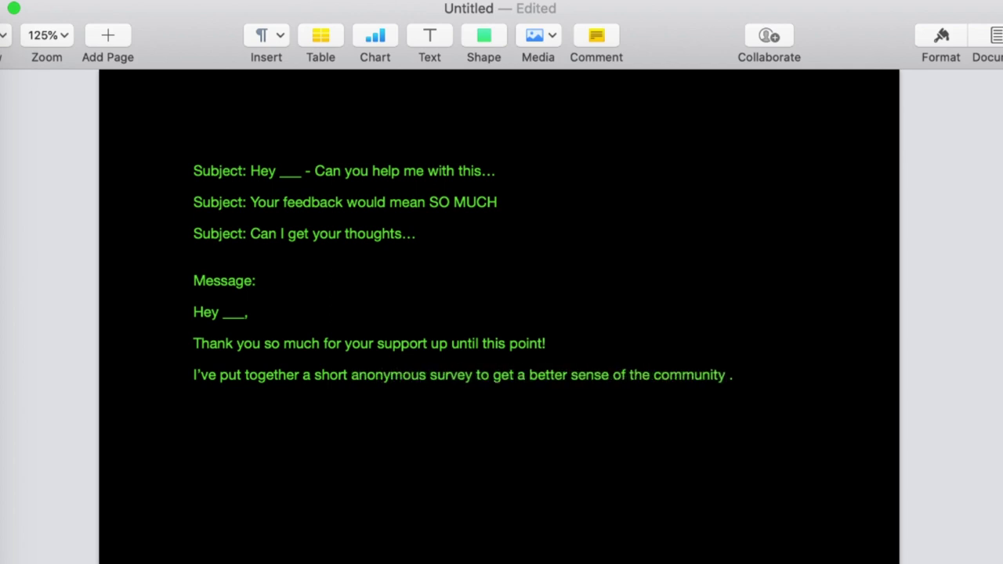
pyautogui.click(750, 376)
pyautogui.press('BackSpace')
pyautogui.press('BackSpace')
# Add the sentence saying completing the survey will only take 3 minutes.
pyautogui.write('.')
pyautogui.press('Return')
pyautogui.write('It would mean SO M')
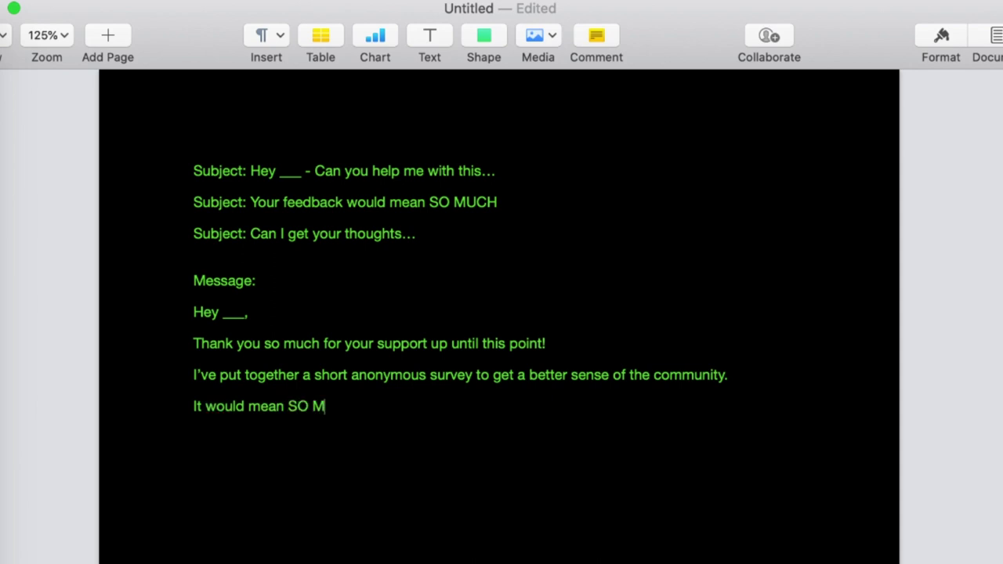
pyautogui.write('UCH to me if you took the')
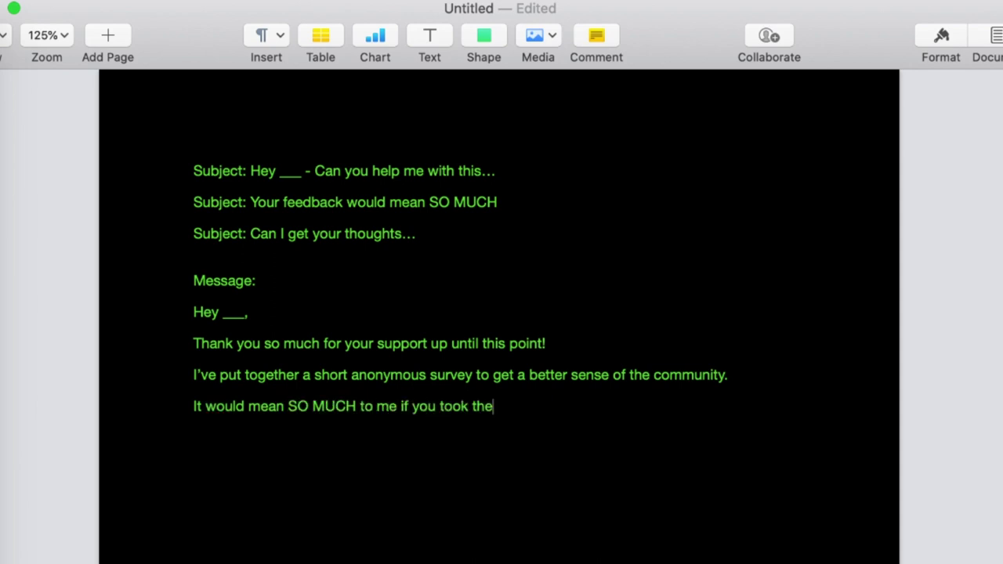
pyautogui.write(' time to complete it. I')
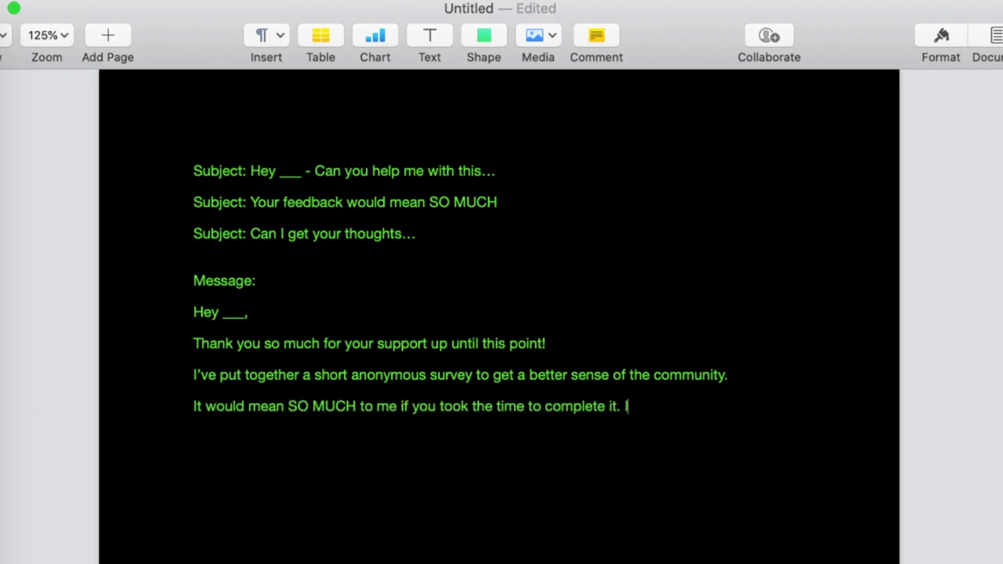
pyautogui.write('t will only take')
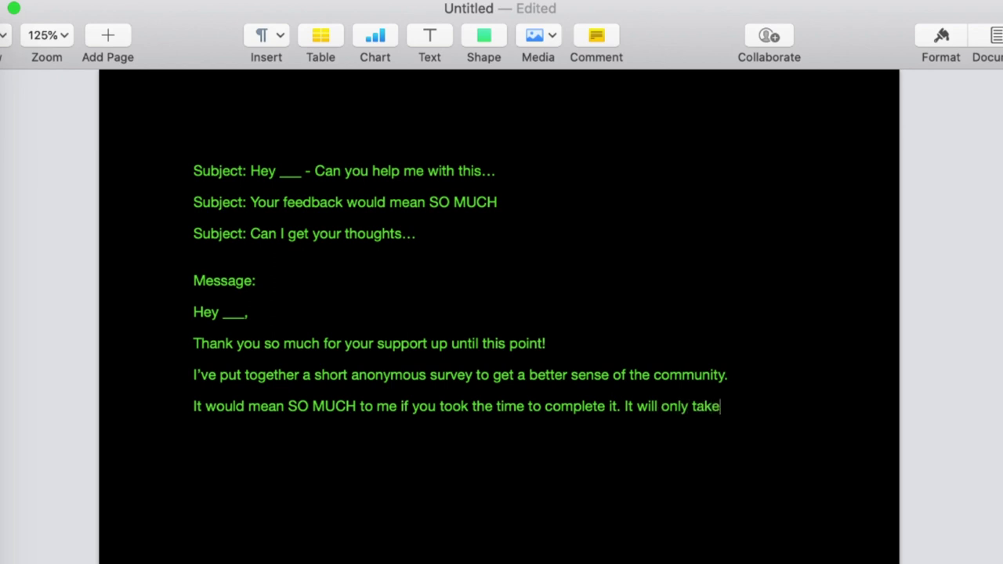
pyautogui.write(' 3 minutes.')
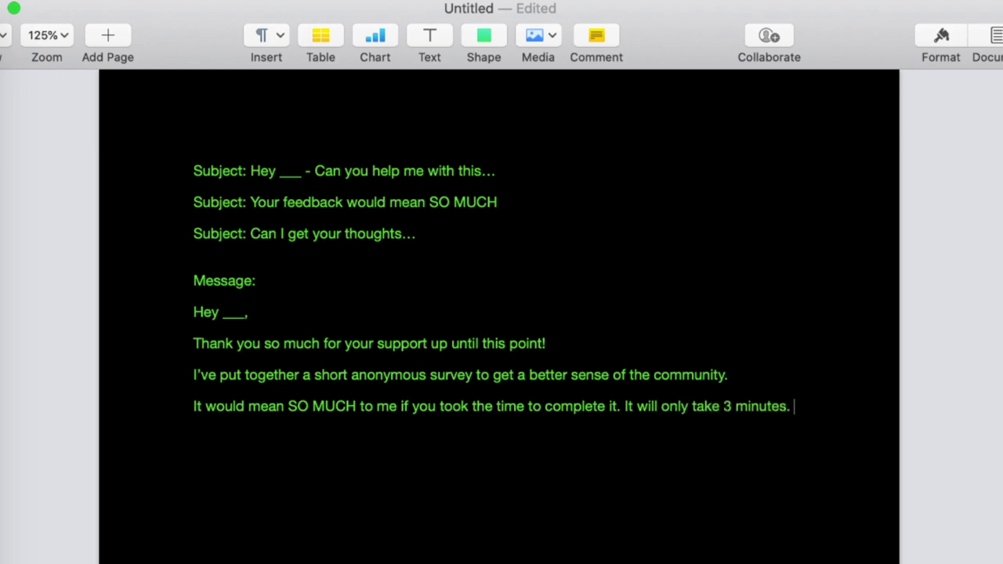
pyautogui.press('Return')
# Add the paragraph saying all answers are discussed with the team and guide AbMachine 2000's direction.
pyautogui.write('We will')
pyautogui.press('super+shift+Left')
pyautogui.write('I')
pyautogui.press('BackSpace')
pyautogui.write('I will discuss ALL ')
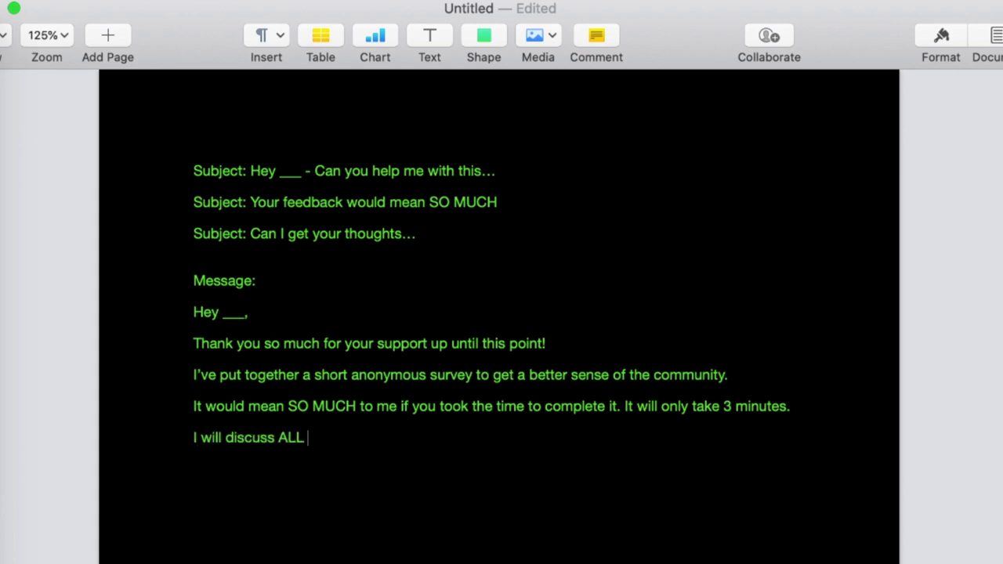
pyautogui.write('answers w')
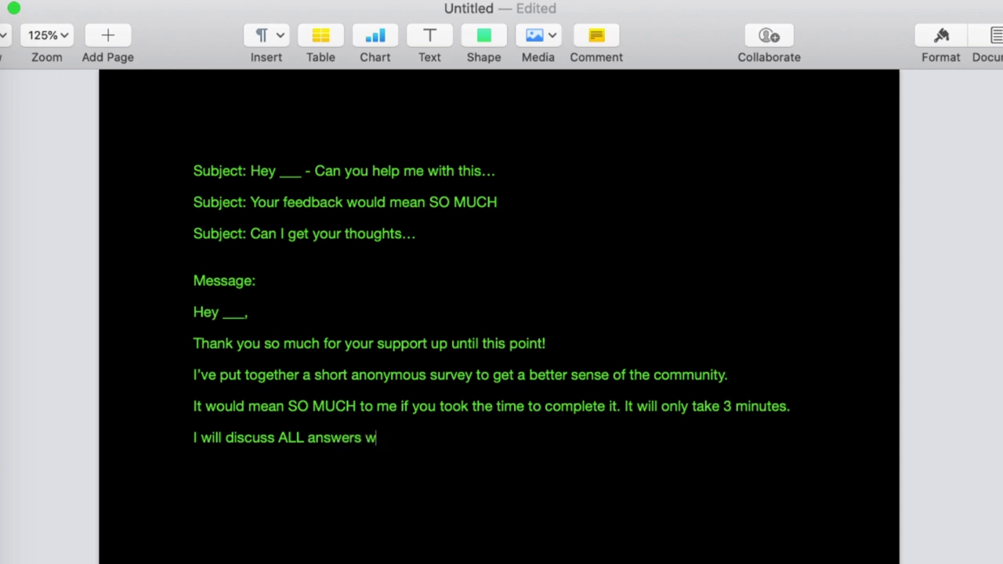
pyautogui.write('ith the team')
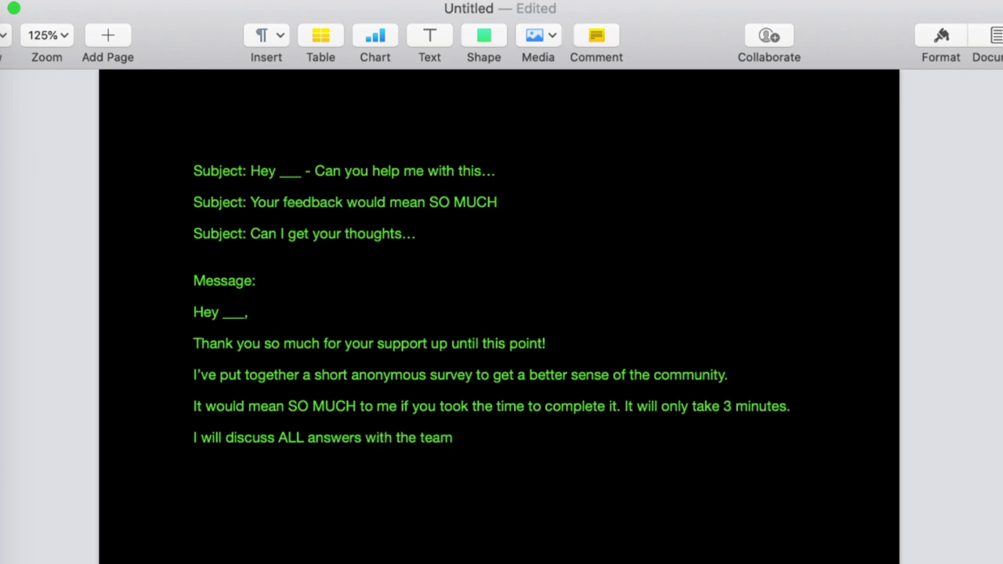
pyautogui.write(', so your feedba')
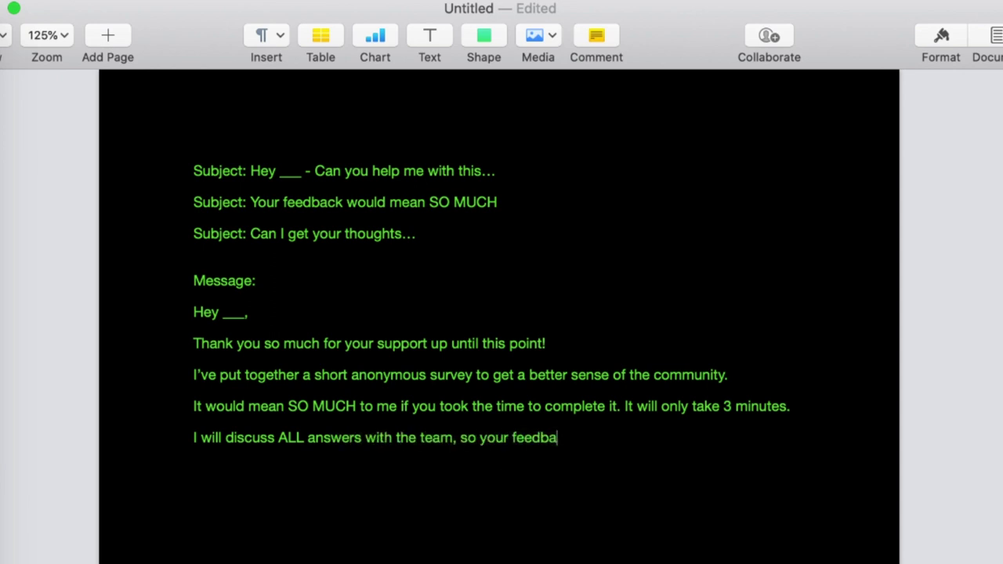
pyautogui.press('BackSpace')
pyautogui.press('BackSpace')
pyautogui.write('back is er')
pyautogui.press('BackSpace')
pyautogui.press('BackSpace')
pyautogui.write('very valu')
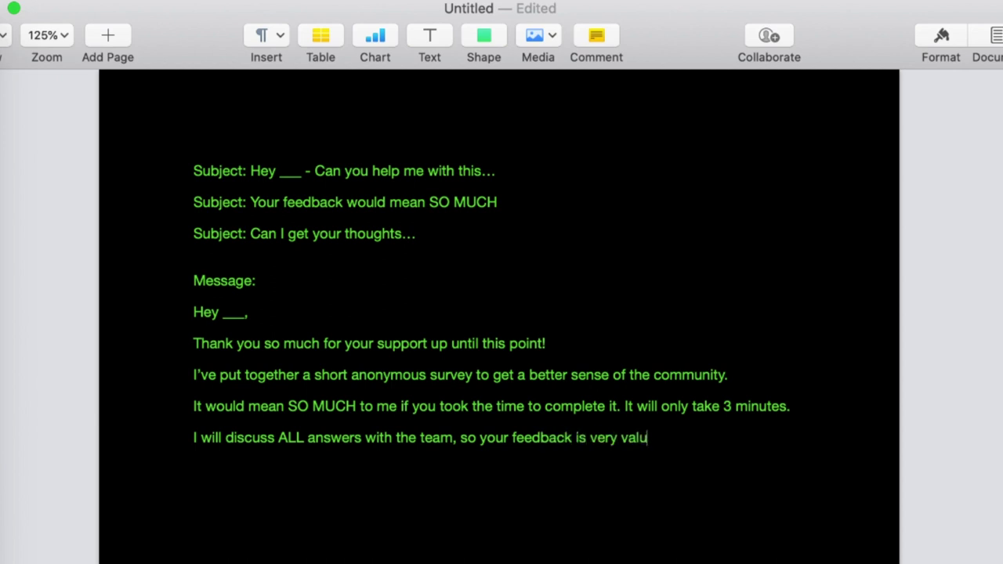
pyautogui.write('able. It will guide')
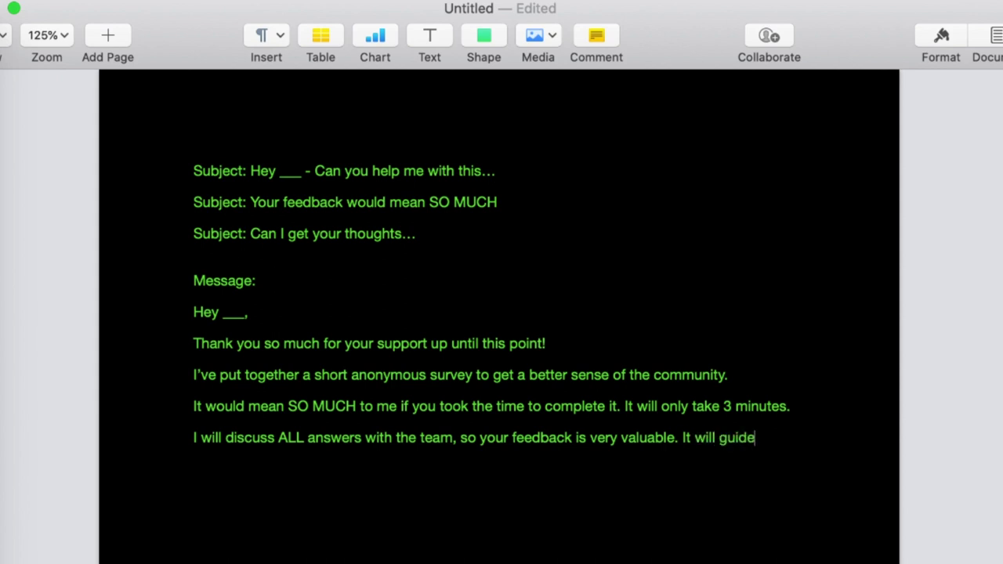
pyautogui.write(' the direction tha')
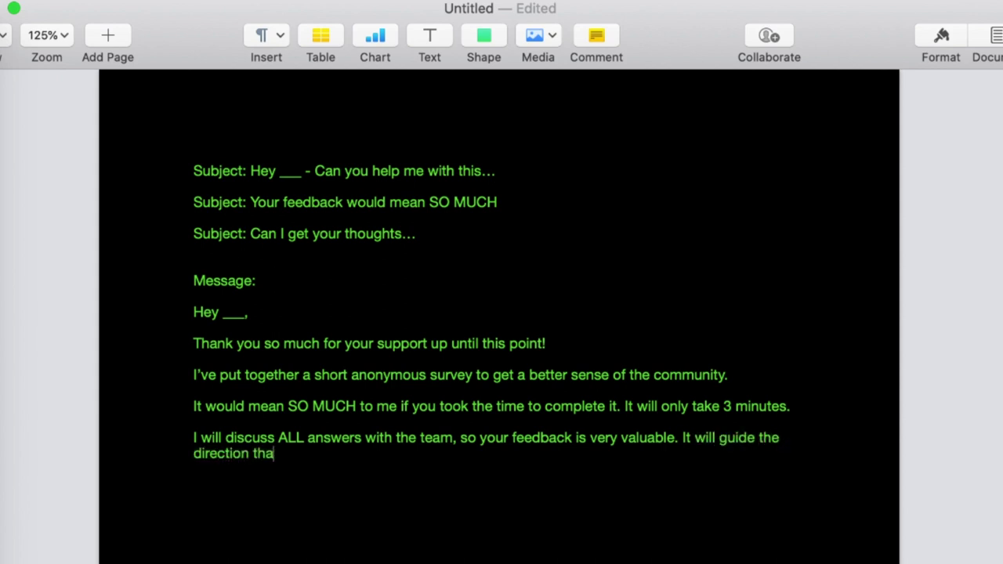
pyautogui.write('t we take g')
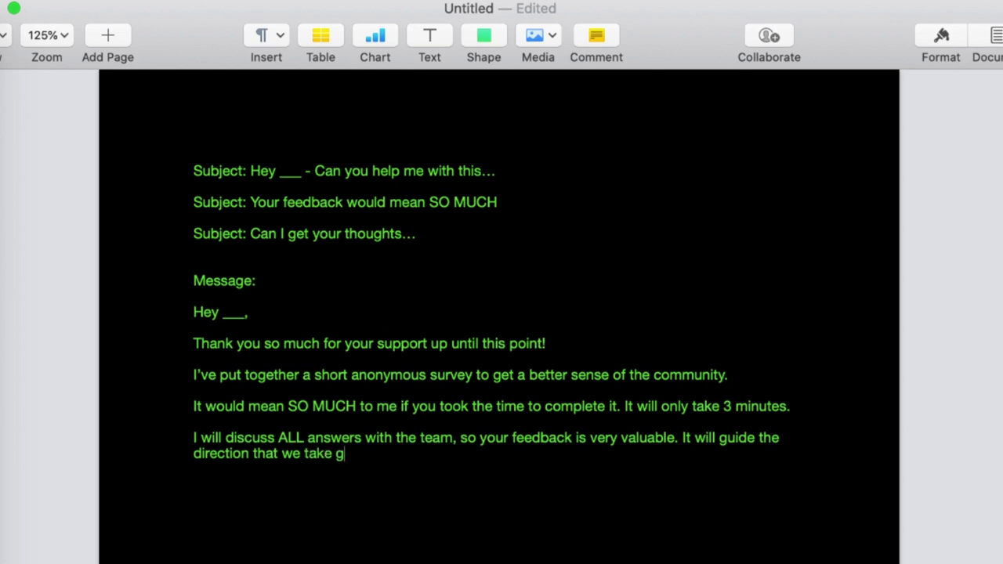
pyautogui.write('oing forward with ')
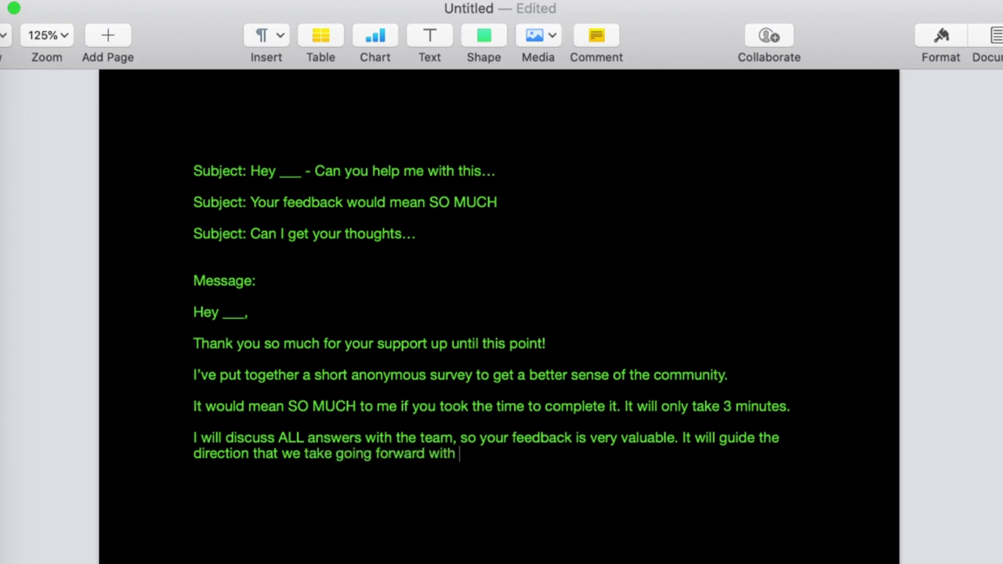
pyautogui.write('AbMachine 2000.')
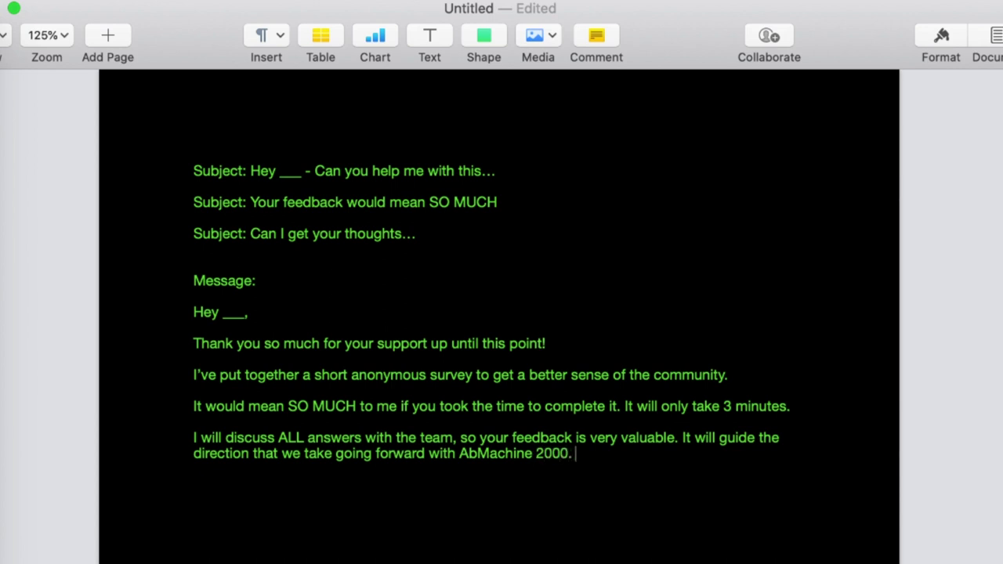
pyautogui.press('Return')
pyautogui.doubleClick(378, 377)
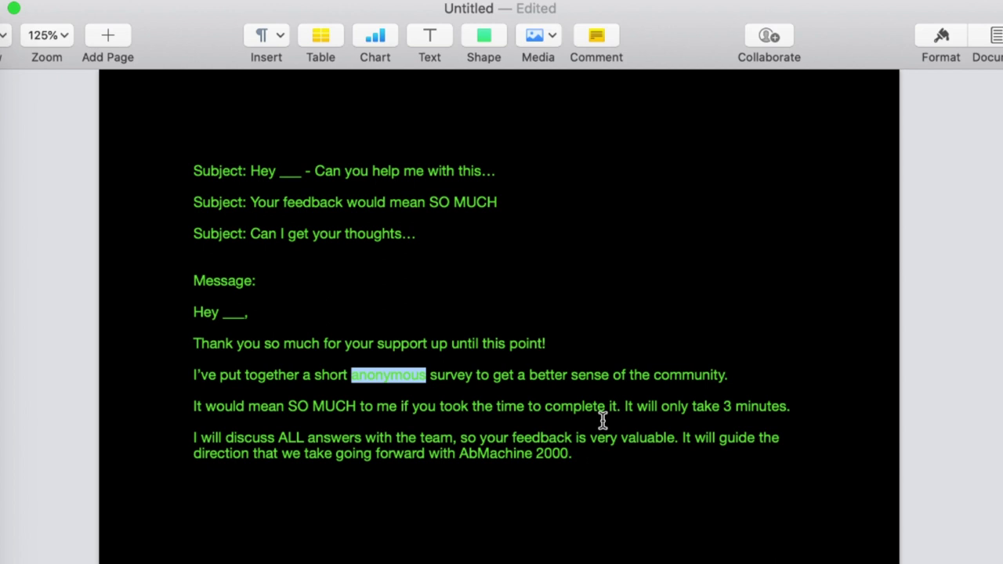
pyautogui.click(299, 467)
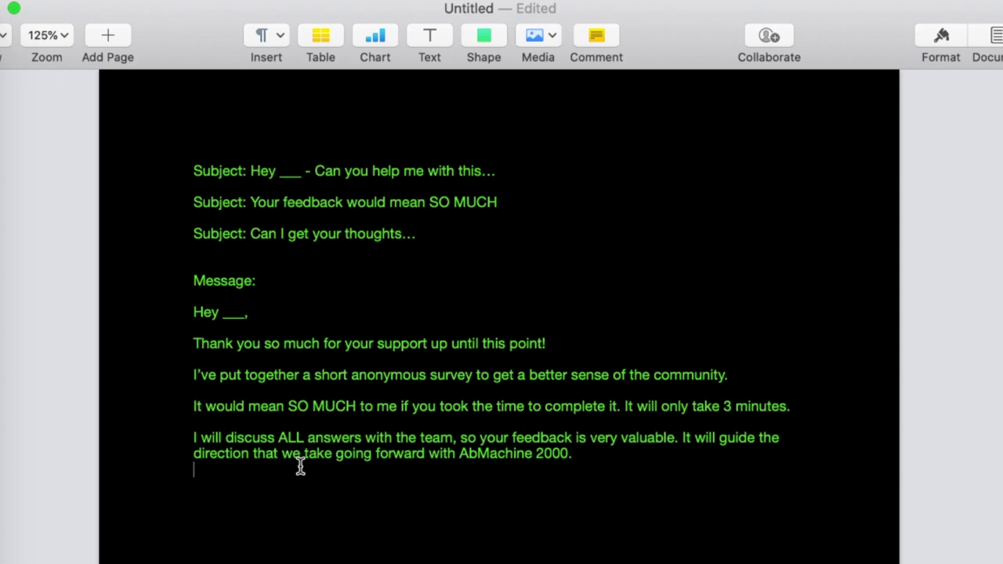
pyautogui.tripleClick(550, 435)
pyautogui.click(552, 437)
# Add the line 'Again, this will be completely anonymous. We really value your time.'.
pyautogui.click(622, 474)
pyautogui.press('Return')
pyautogui.write('Again, this will be comp')
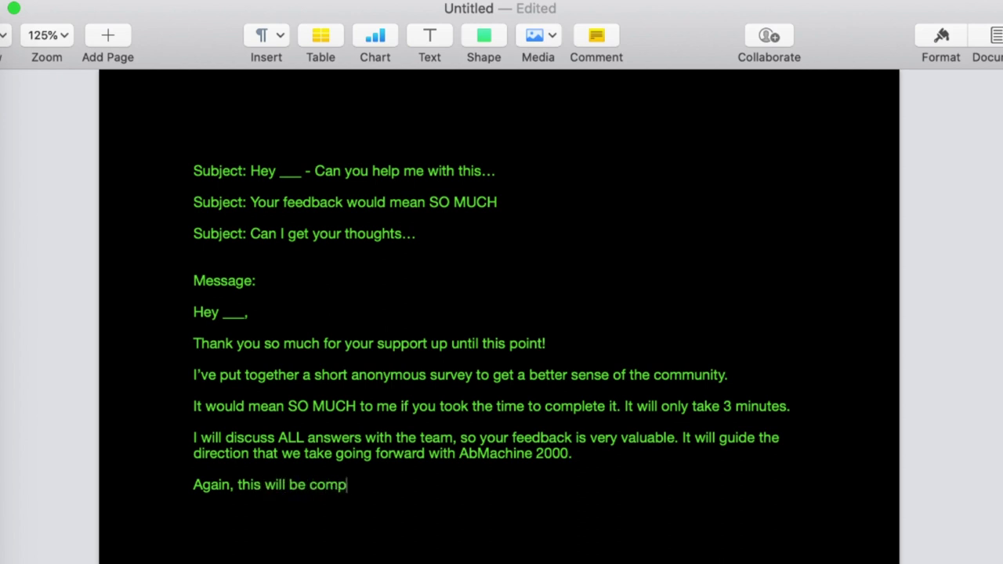
pyautogui.write('letely anonymous')
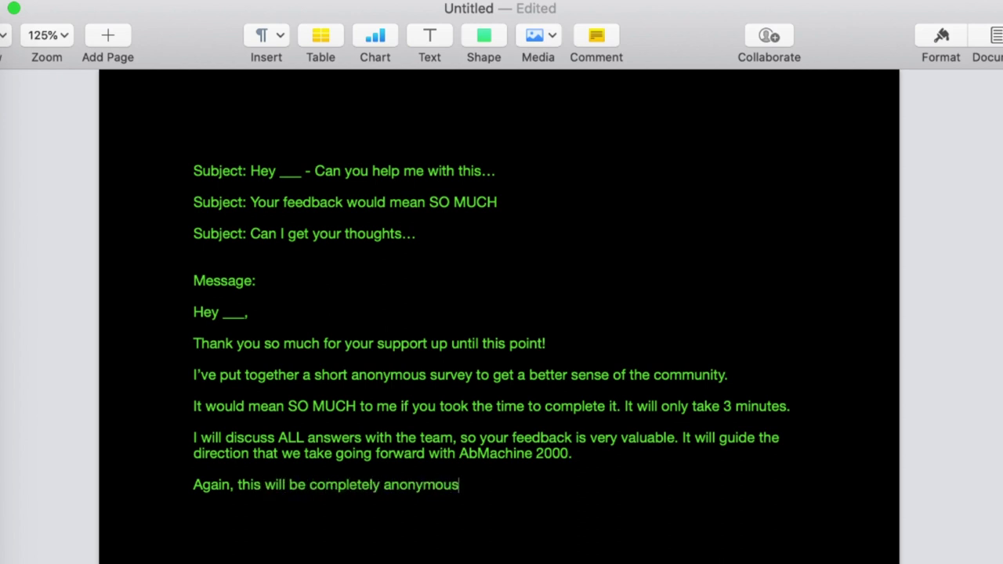
pyautogui.write('. We really avlue')
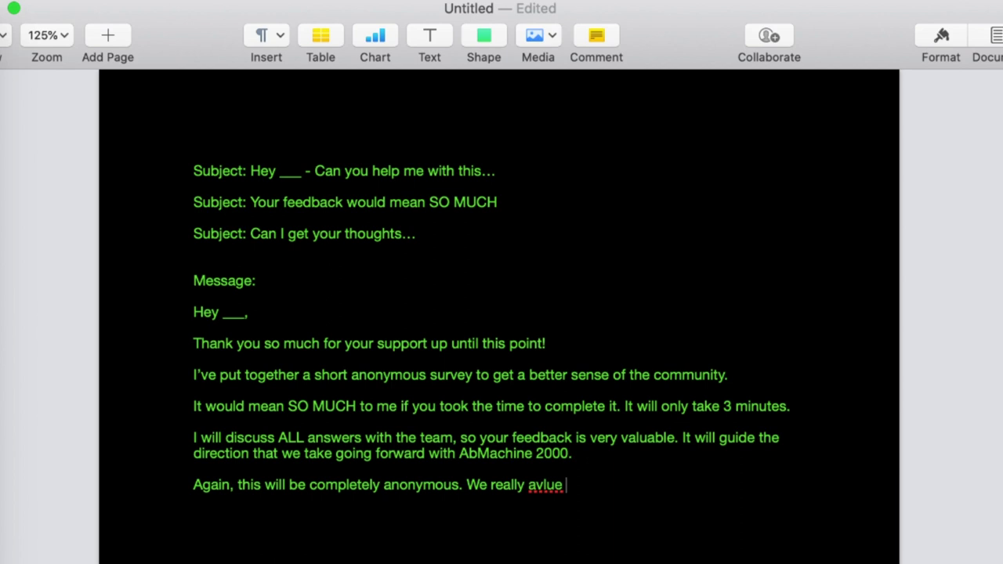
pyautogui.press('BackSpace')
pyautogui.press('BackSpace')
pyautogui.press('BackSpace')
pyautogui.press('BackSpace')
pyautogui.press('BackSpace')
pyautogui.write('value your time.')
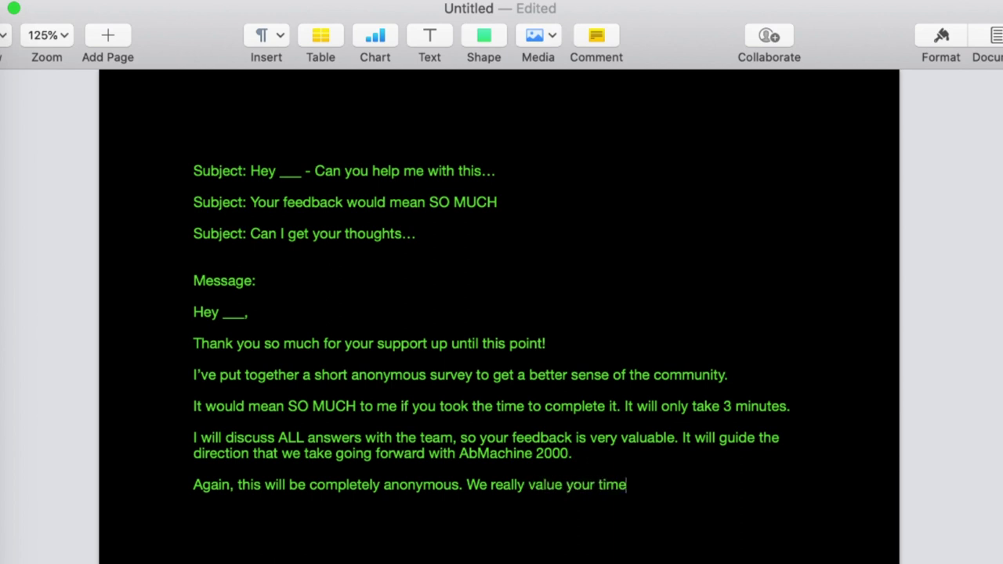
# Add the 'Thank you,' sign-off with the sender's name on its own line.
pyautogui.press('Return')
pyautogui.write('Thank you,')
pyautogui.hotkey('shift', 'Return')
pyautogui.write('Sal')
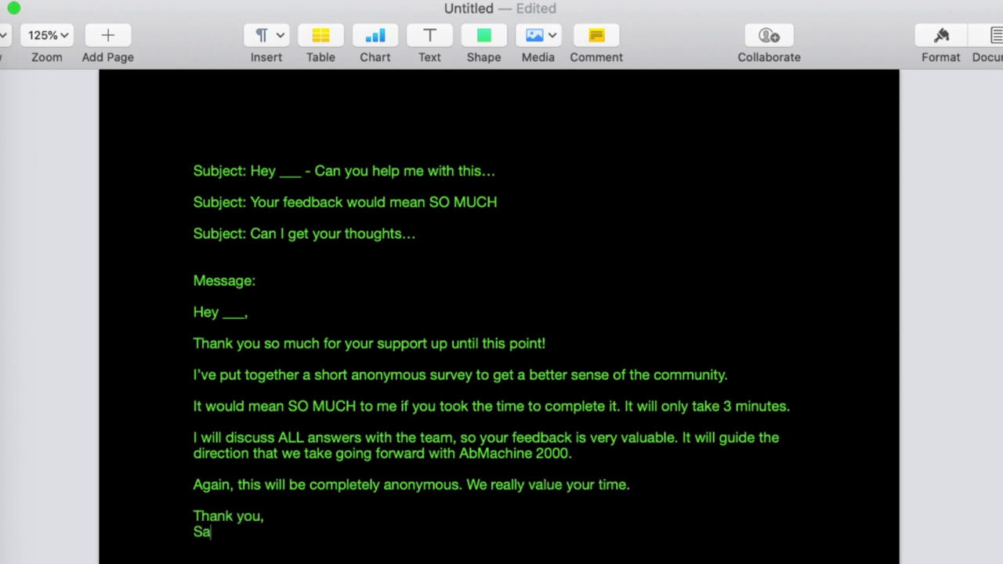
pyautogui.click(193, 532)
pyautogui.press('BackSpace')
pyautogui.press('Return')
# Insert an empty line after the 'until this point!' thank-you sentence.
pyautogui.click(635, 485)
pyautogui.press('Up')
pyautogui.press('Up')
pyautogui.press('Up')
pyautogui.press('Up')
pyautogui.press('Up')
pyautogui.press('Up')
pyautogui.press('Up')
pyautogui.press('Up')
pyautogui.press('Up')
pyautogui.press('Return')
# Paste the CrowdCrux intro under the greeting and add 'Hope you've been having a great week thus far.'.
pyautogui.press('BackSpace')
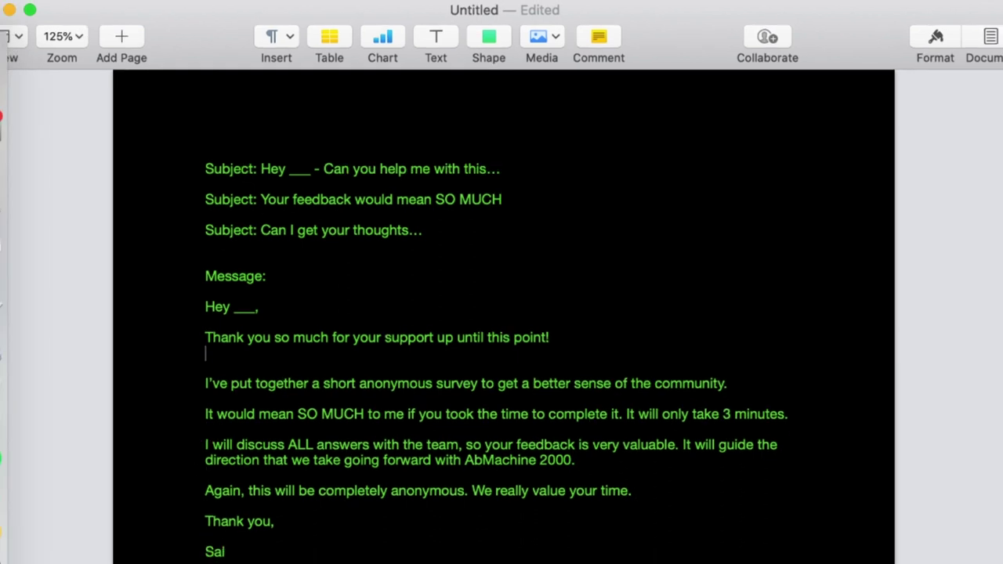
pyautogui.press('super+Left')
pyautogui.hotkey('shift', 'Return')
pyautogui.press('Up')
pyautogui.write('This is Sal with CrowdCrux.')
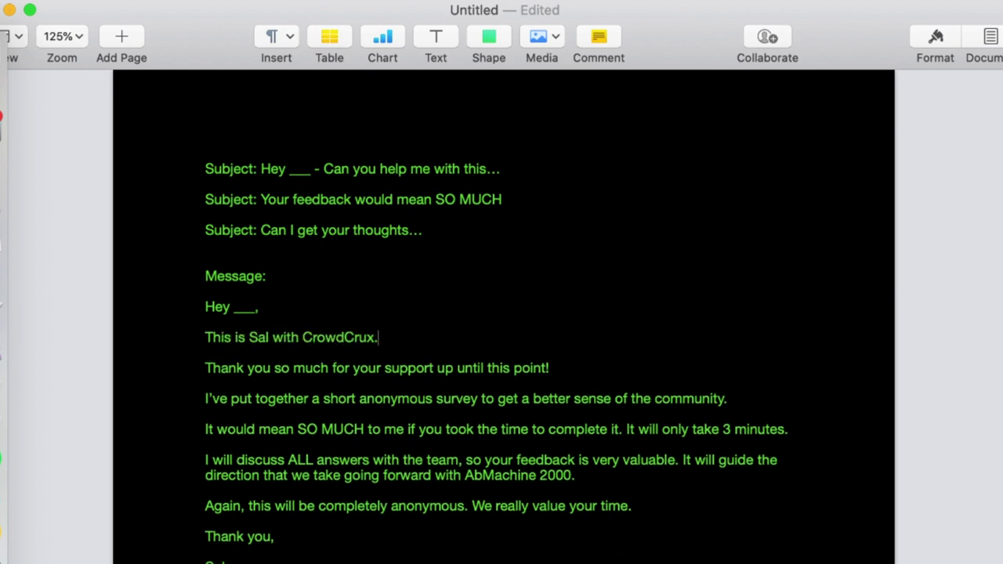
pyautogui.write('Thank')
pyautogui.press('BackSpace')
pyautogui.press('BackSpace')
pyautogui.press('BackSpace')
pyautogui.press('BackSpace')
pyautogui.press('BackSpace')
pyautogui.press('BackSpace')
pyautogui.write("Hope you've been having a great week thus far.")
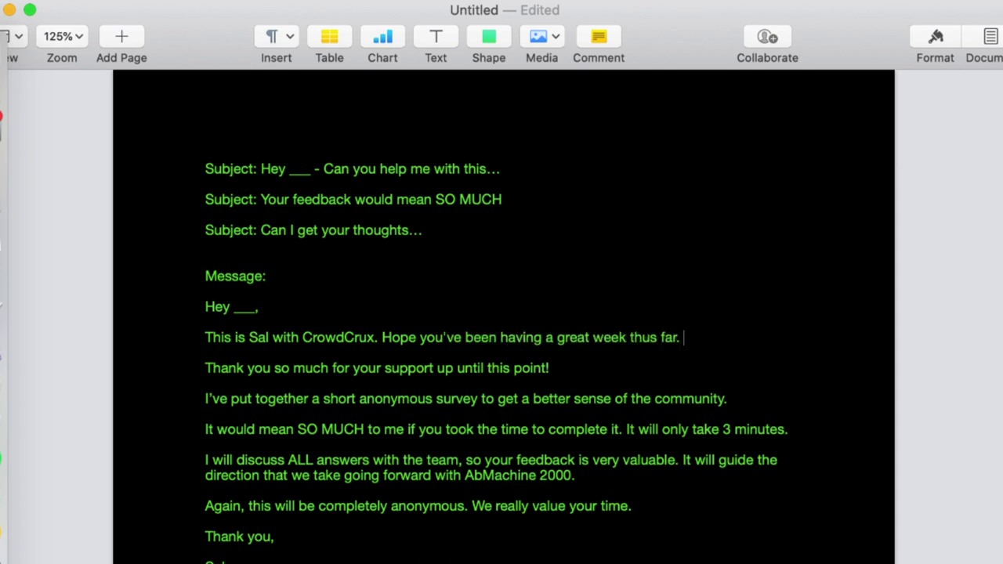
pyautogui.press('super+shift+Left')
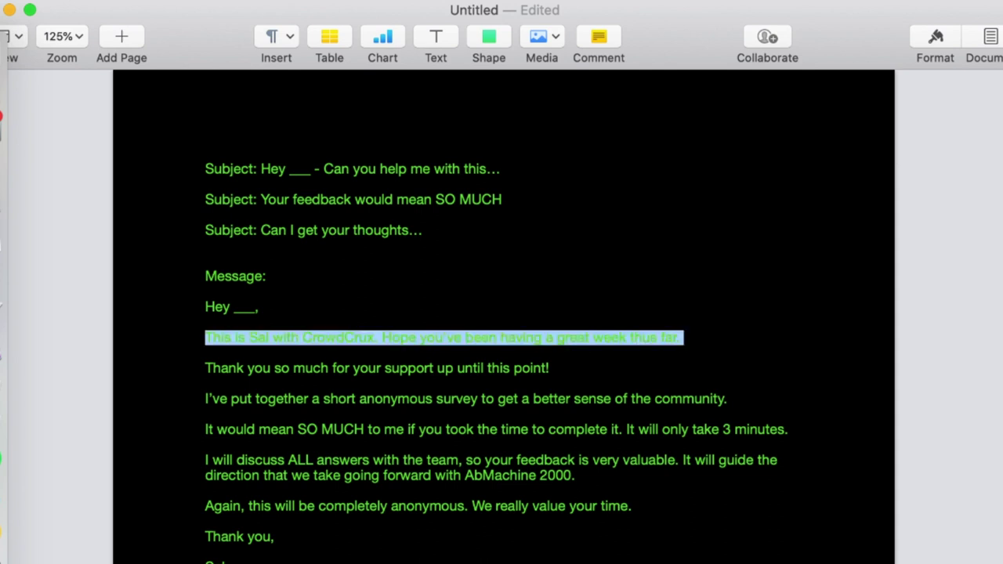
pyautogui.press('Left')
pyautogui.press('super+shift+Right')
pyautogui.press('Left')
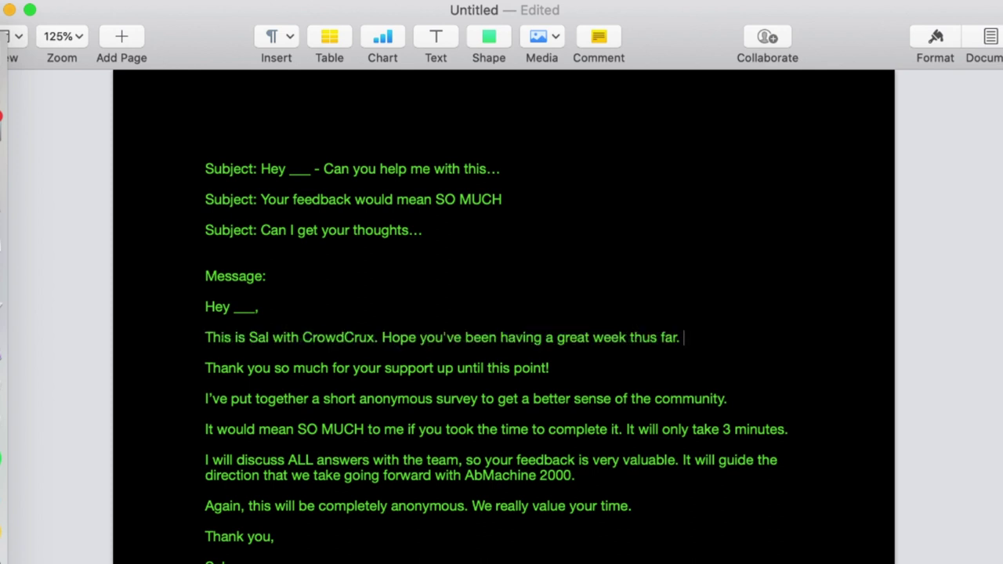
pyautogui.press('super+shift+Right')
# Paste the Google Forms survey link on a new line after 'AbMachine 2000.'.
pyautogui.click(578, 475)
pyautogui.press('Return')
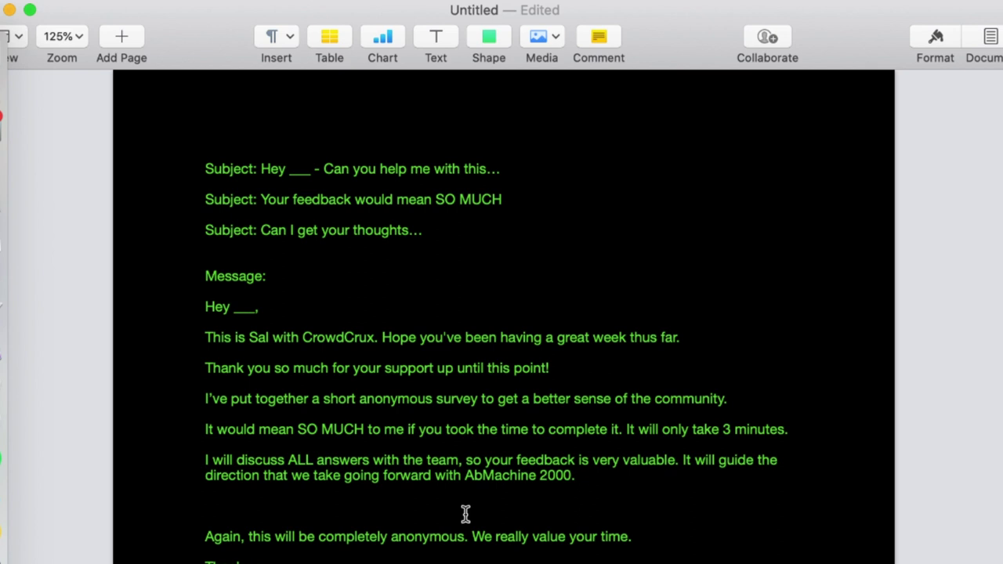
pyautogui.write('https://docs.google.com/forms/d/e/1FAIpQLScXz2jxIf_ji0srdxhFSR7UcRCEwNvoH9PxBru8EvQF64I-PQ/formResponse')
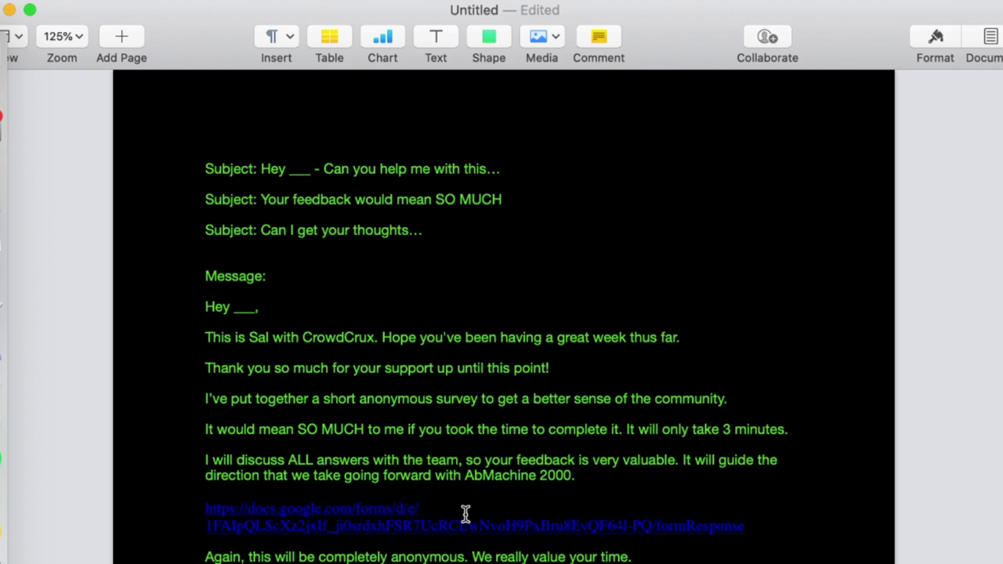